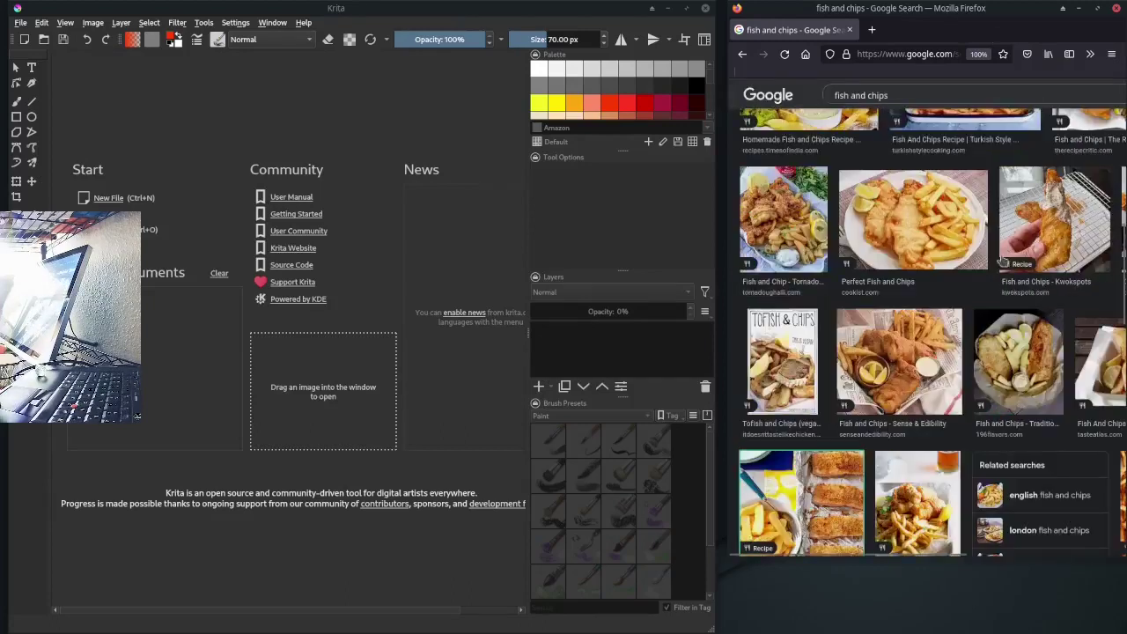
Create a blank 2,480 x 3,508 px document and fill its background with Grey 45%
{"action": "left_click", "coordinate": [516, 456]}
{"action": "left_click_drag", "start_coordinate": [880, 8], "coordinate": [785, 18]}
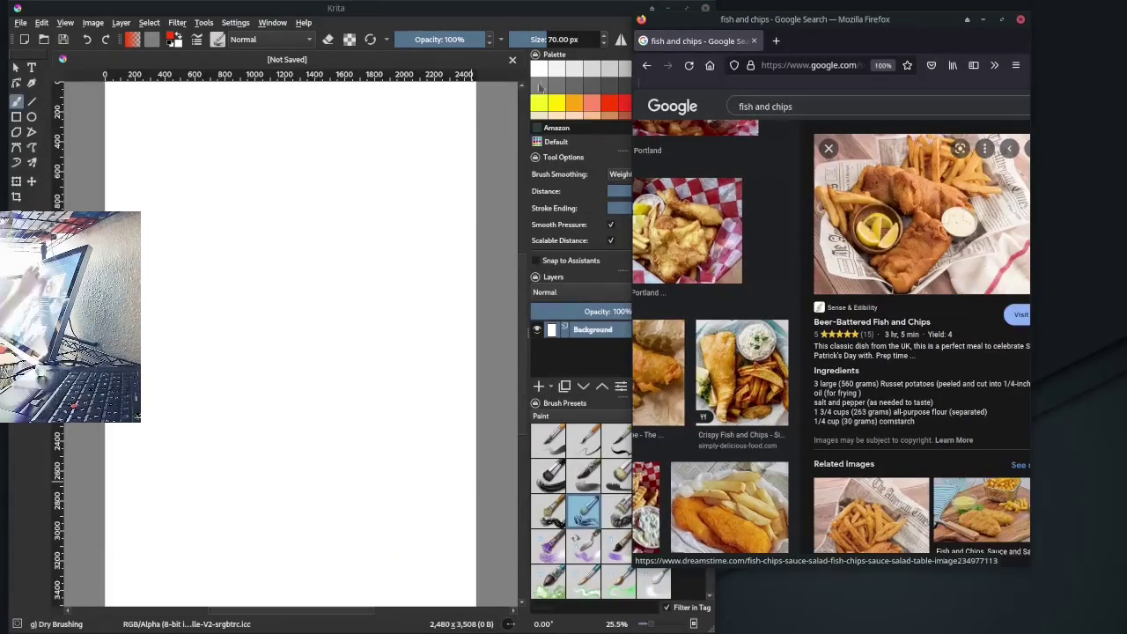
{"action": "key", "text": "f"}
{"action": "left_click", "coordinate": [307, 254]}
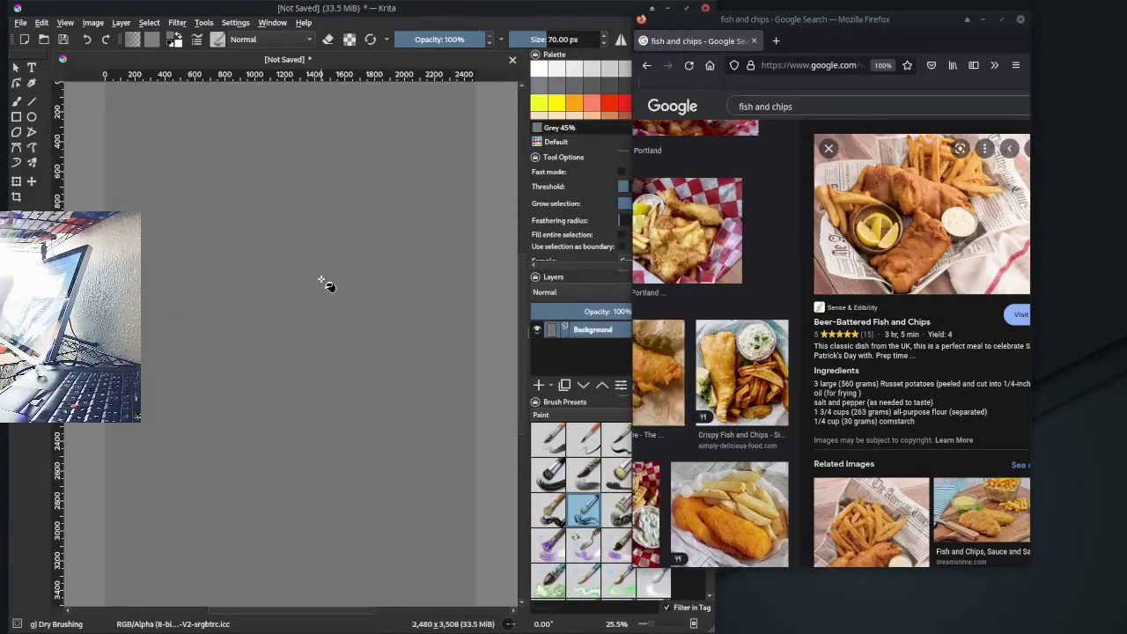
{"action": "key", "text": "b"}
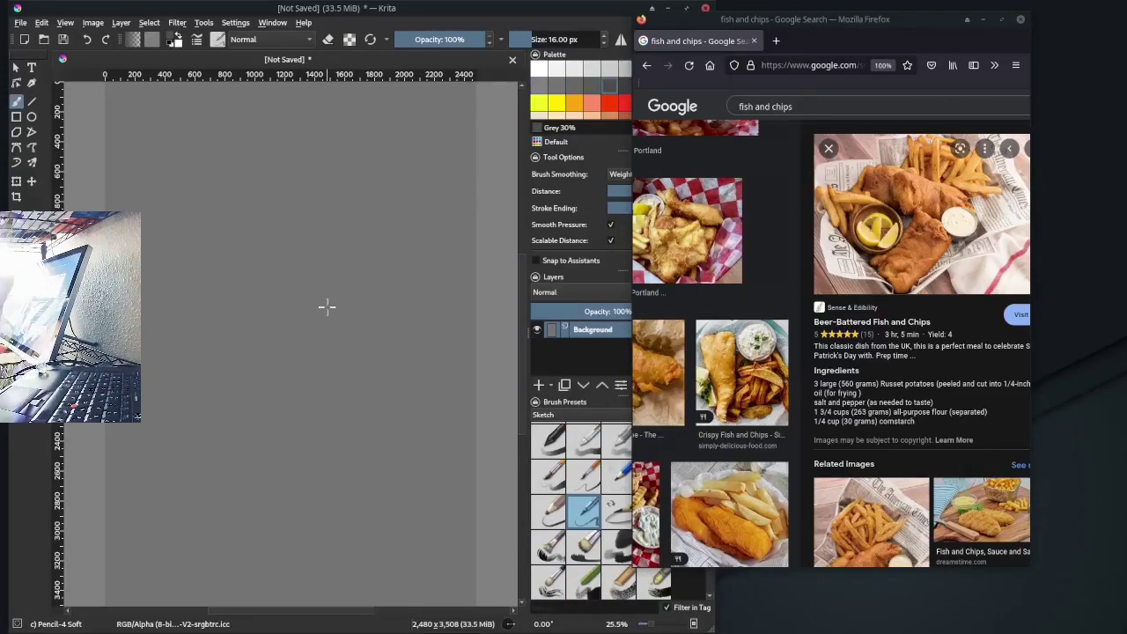
{"action": "mouse_move", "coordinate": [234, 268]}
{"action": "left_mouse_down"}
{"action": "mouse_move", "coordinate": [173, 330]}
{"action": "mouse_move", "coordinate": [306, 286]}
{"action": "left_mouse_up"}
{"action": "left_click_drag", "start_coordinate": [363, 315], "coordinate": [310, 394]}
{"action": "left_click_drag", "start_coordinate": [163, 360], "coordinate": [282, 431]}
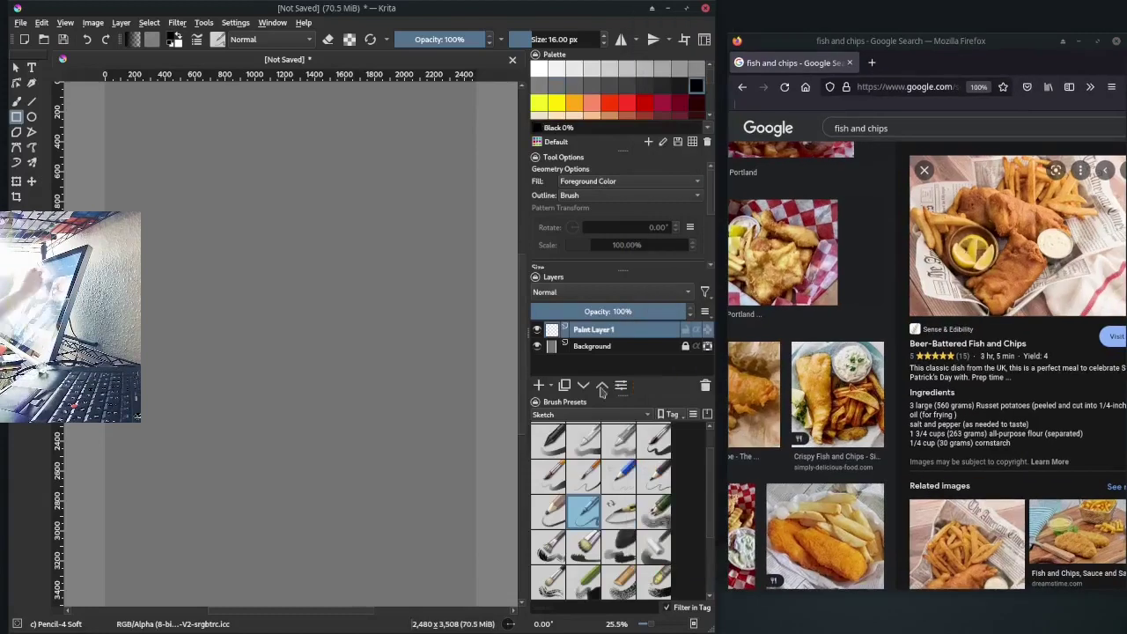
Sketch the angular outlines of the newspaper wrapping in black with the Pencil-3 Large 4B brush and shift the sketch slightly to the right
{"action": "left_click", "coordinate": [549, 510]}
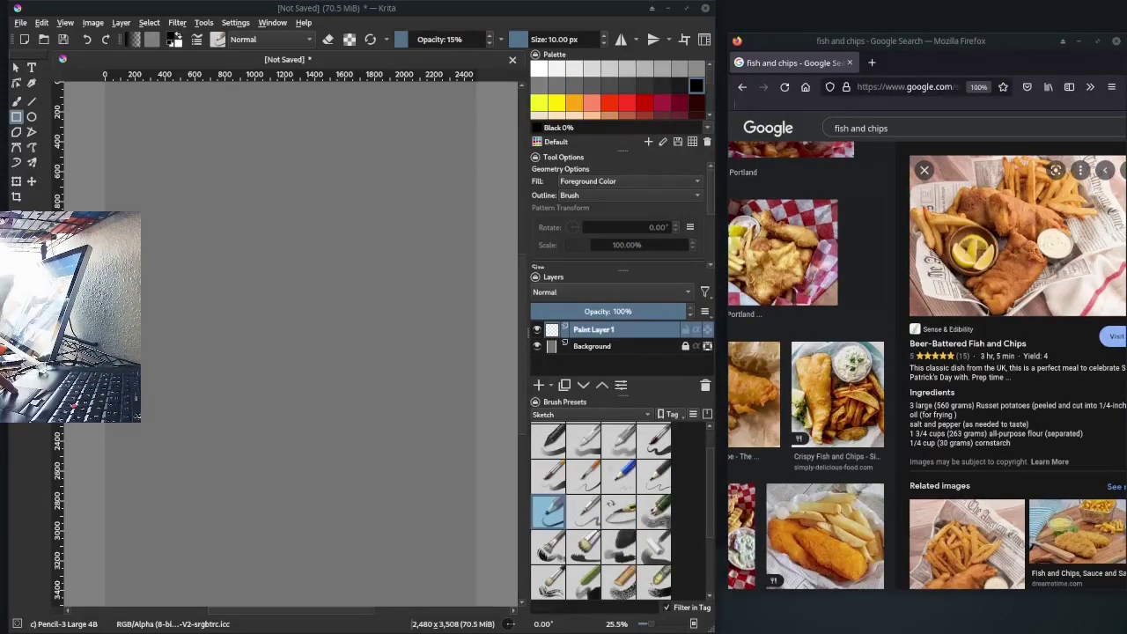
{"action": "key", "text": "b"}
{"action": "left_click_drag", "start_coordinate": [161, 308], "coordinate": [234, 240]}
{"action": "left_click_drag", "start_coordinate": [233, 240], "coordinate": [361, 316]}
{"action": "left_click_drag", "start_coordinate": [168, 167], "coordinate": [339, 145]}
{"action": "mouse_move", "coordinate": [339, 149]}
{"action": "left_mouse_down"}
{"action": "mouse_move", "coordinate": [427, 286]}
{"action": "mouse_move", "coordinate": [412, 294]}
{"action": "left_mouse_up"}
{"action": "key", "text": "ctrl+t"}
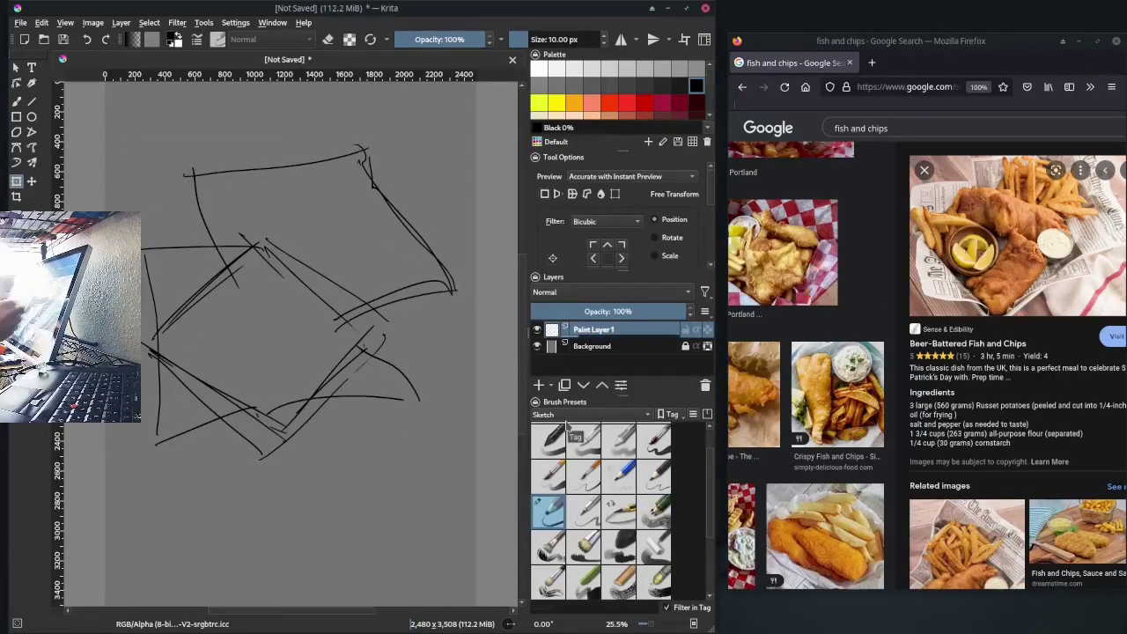
Sketch the fish pieces inside the newspaper outline and hatch the pile of chips above them in a dark grey pencil line
{"action": "key", "text": "b"}
{"action": "key", "text": "l"}
{"action": "left_click_drag", "start_coordinate": [255, 410], "coordinate": [257, 363]}
{"action": "left_click_drag", "start_coordinate": [272, 367], "coordinate": [316, 323]}
{"action": "left_click_drag", "start_coordinate": [294, 398], "coordinate": [360, 340]}
{"action": "left_click_drag", "start_coordinate": [252, 282], "coordinate": [343, 304]}
{"action": "left_click_drag", "start_coordinate": [255, 291], "coordinate": [196, 292]}
{"action": "left_click_drag", "start_coordinate": [240, 204], "coordinate": [264, 264]}
{"action": "left_click_drag", "start_coordinate": [308, 257], "coordinate": [392, 231]}
{"action": "left_click_drag", "start_coordinate": [290, 220], "coordinate": [352, 211]}
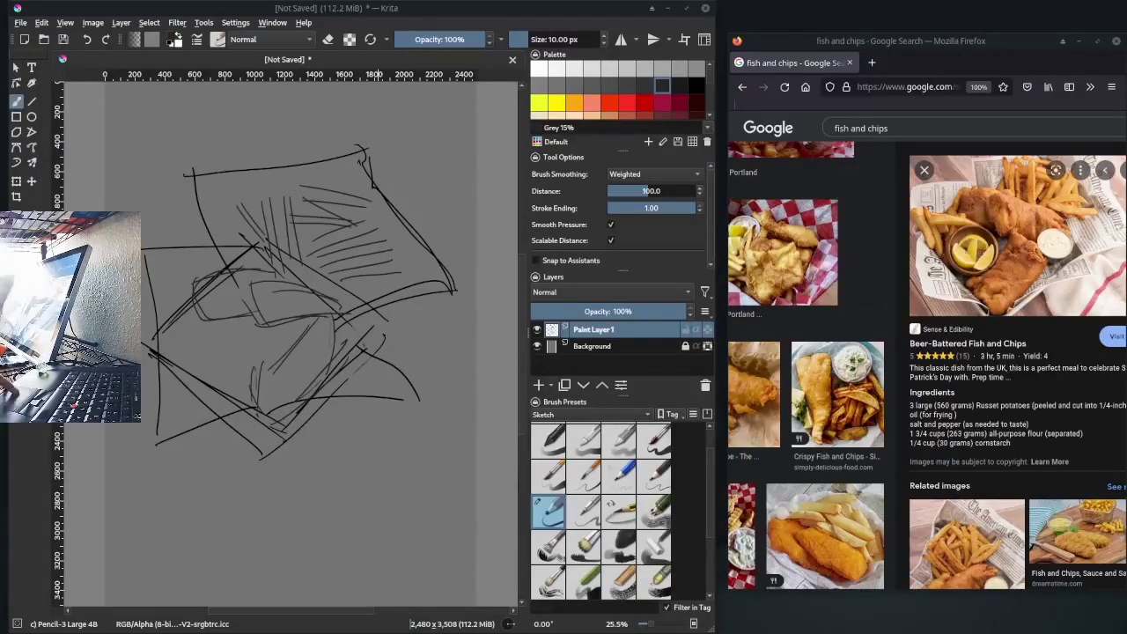
Sketch the round lemon bowl, the small sauce cup and the chips beside the bowl
{"action": "left_click_drag", "start_coordinate": [220, 334], "coordinate": [216, 336]}
{"action": "left_click_drag", "start_coordinate": [237, 392], "coordinate": [339, 319]}
{"action": "left_click_drag", "start_coordinate": [333, 327], "coordinate": [327, 331]}
{"action": "mouse_move", "coordinate": [172, 361]}
{"action": "left_mouse_down"}
{"action": "mouse_move", "coordinate": [189, 308]}
{"action": "mouse_move", "coordinate": [218, 313]}
{"action": "left_mouse_up"}
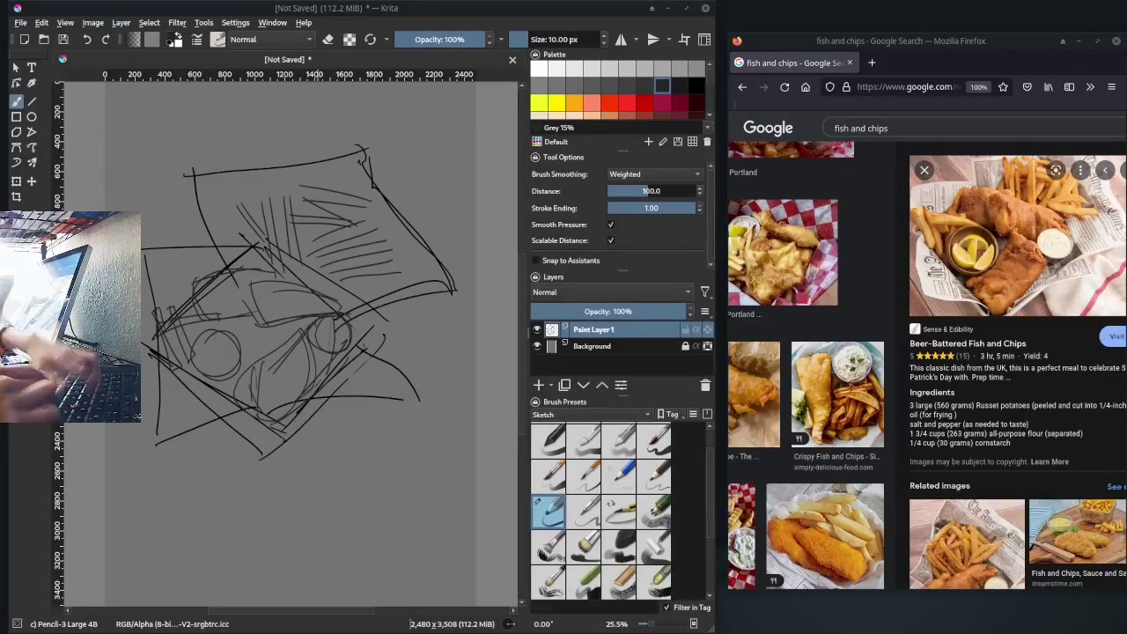
Lower the sketch layer's opacity to 50% and choose the Dry Bristles brush from the Paint presets
{"action": "left_click", "coordinate": [610, 311]}
{"action": "left_click", "coordinate": [647, 414]}
{"action": "left_click", "coordinate": [705, 423]}
{"action": "left_click", "coordinate": [653, 440]}
Block in the upper fish pieces in cream, the lower fish and bowl in orange tones, and the sauce cup in beige
{"action": "left_click", "coordinate": [538, 109]}
{"action": "mouse_move", "coordinate": [251, 280]}
{"action": "left_mouse_down"}
{"action": "mouse_move", "coordinate": [280, 308]}
{"action": "mouse_move", "coordinate": [190, 295]}
{"action": "left_mouse_up"}
{"action": "left_click", "coordinate": [591, 109]}
{"action": "left_click_drag", "start_coordinate": [264, 335], "coordinate": [282, 414]}
{"action": "left_click", "coordinate": [574, 91]}
{"action": "left_click_drag", "start_coordinate": [220, 335], "coordinate": [216, 343]}
{"action": "left_click", "coordinate": [556, 109]}
{"action": "left_click_drag", "start_coordinate": [326, 326], "coordinate": [333, 339]}
Block in the two lower newspaper flaps on either side of the fish with Frost mint
{"action": "scroll", "coordinate": [709, 101], "scroll_direction": "down", "scroll_amount": 1}
{"action": "scroll", "coordinate": [709, 101], "scroll_direction": "down", "scroll_amount": 2}
{"action": "left_click", "coordinate": [539, 87]}
{"action": "left_click_drag", "start_coordinate": [304, 418], "coordinate": [378, 339]}
{"action": "left_click_drag", "start_coordinate": [167, 449], "coordinate": [233, 357]}
{"action": "left_click_drag", "start_coordinate": [308, 423], "coordinate": [402, 368]}
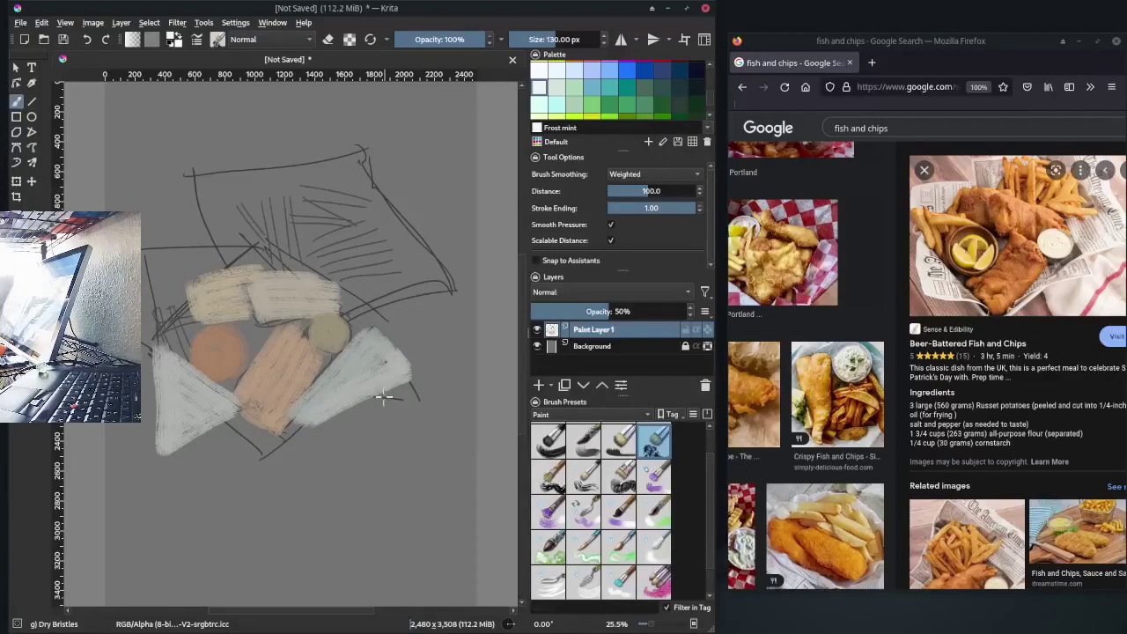
Block in the upper and side areas of the newspaper around the chips with pale frost blue strokes
{"action": "left_click", "coordinate": [539, 71]}
{"action": "left_click_drag", "start_coordinate": [145, 264], "coordinate": [256, 237]}
{"action": "left_click_drag", "start_coordinate": [176, 308], "coordinate": [256, 247]}
{"action": "mouse_move", "coordinate": [334, 321]}
{"action": "left_mouse_down"}
{"action": "mouse_move", "coordinate": [458, 264]}
{"action": "mouse_move", "coordinate": [370, 159]}
{"action": "left_mouse_up"}
{"action": "left_click_drag", "start_coordinate": [290, 203], "coordinate": [407, 233]}
{"action": "left_click_drag", "start_coordinate": [299, 172], "coordinate": [194, 220]}
{"action": "left_click", "coordinate": [556, 71]}
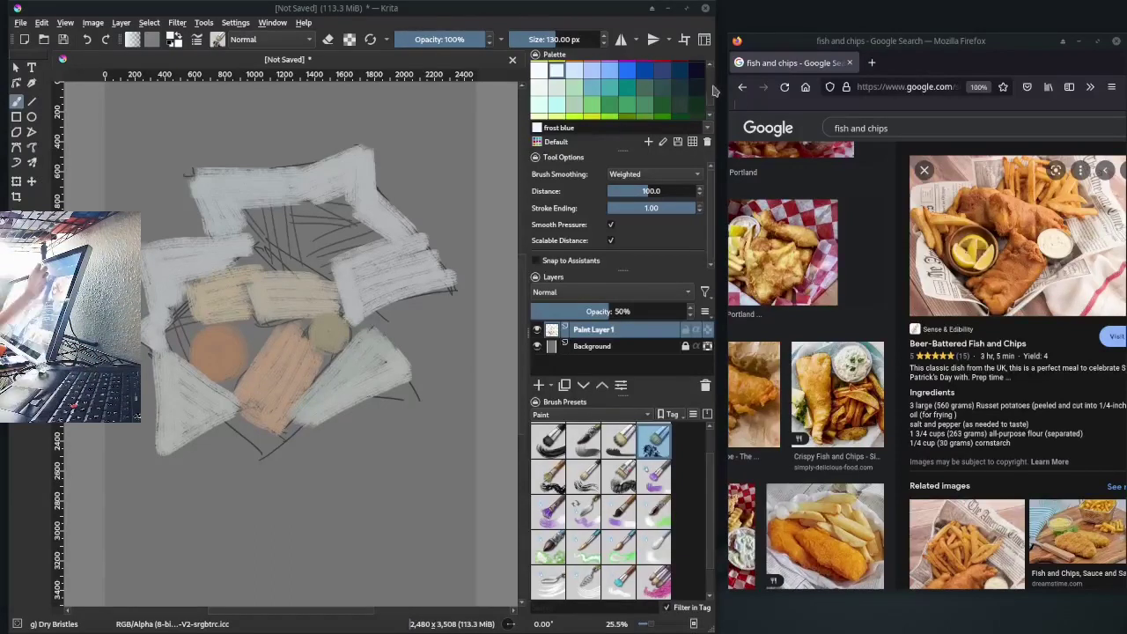
Add Dark tangerine patches to the fish pieces and paint upright chips in the same colour with the Dry Brushing preset
{"action": "scroll", "coordinate": [709, 88], "scroll_direction": "up", "scroll_amount": 2}
{"action": "left_click", "coordinate": [574, 76]}
{"action": "left_click_drag", "start_coordinate": [262, 280], "coordinate": [255, 312]}
{"action": "left_click_drag", "start_coordinate": [207, 276], "coordinate": [211, 312]}
{"action": "left_click", "coordinate": [584, 475]}
{"action": "left_click_drag", "start_coordinate": [264, 211], "coordinate": [277, 264]}
Paint more chips on the right side of the pile with Cadium yellow
{"action": "left_click", "coordinate": [557, 76]}
{"action": "mouse_move", "coordinate": [370, 225]}
{"action": "left_mouse_down"}
{"action": "mouse_move", "coordinate": [315, 257]}
{"action": "mouse_move", "coordinate": [340, 254]}
{"action": "left_mouse_up"}
{"action": "left_click_drag", "start_coordinate": [292, 220], "coordinate": [353, 215]}
{"action": "left_click_drag", "start_coordinate": [303, 204], "coordinate": [356, 205]}
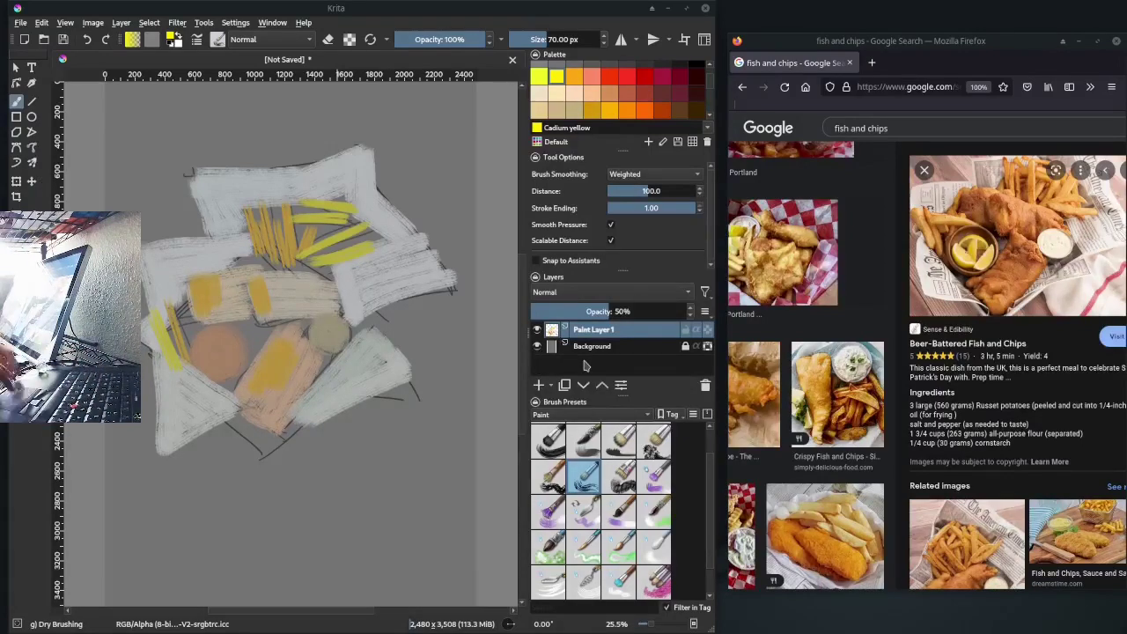
Add a paint layer beneath the sketch layer and fill in behind the newspaper and chips with grey Dry Bristles strokes
{"action": "key", "text": "Insert"}
{"action": "scroll", "coordinate": [617, 88], "scroll_direction": "up", "scroll_amount": 2}
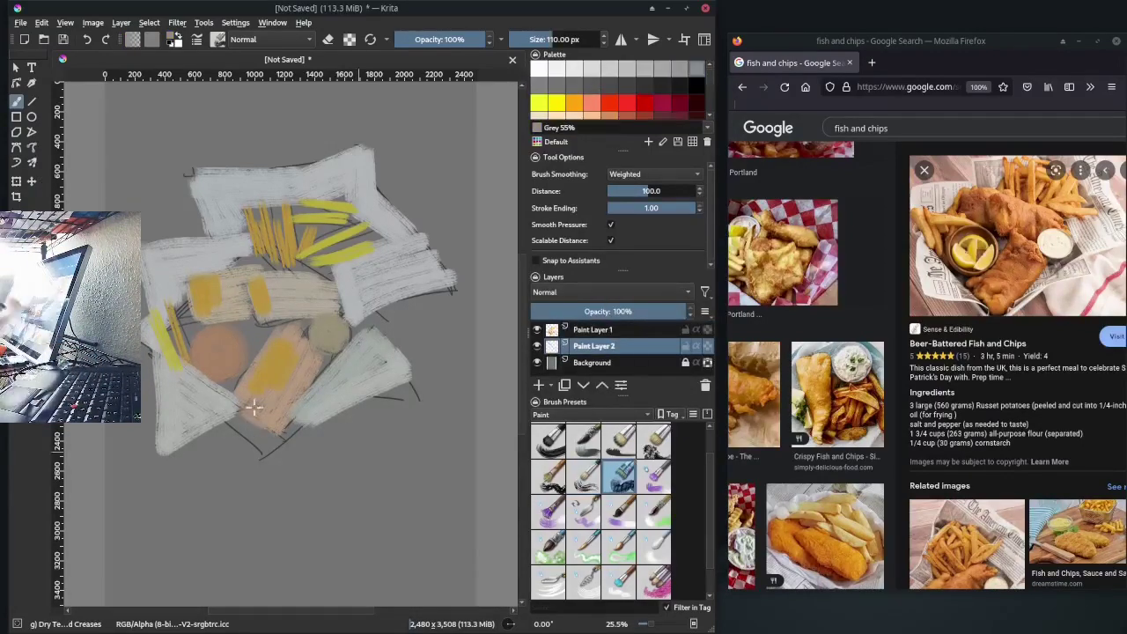
{"action": "left_click", "coordinate": [539, 68]}
{"action": "left_click", "coordinate": [653, 440]}
{"action": "mouse_move", "coordinate": [337, 225]}
{"action": "left_mouse_down"}
{"action": "mouse_move", "coordinate": [369, 239]}
{"action": "mouse_move", "coordinate": [264, 185]}
{"action": "mouse_move", "coordinate": [308, 264]}
{"action": "left_mouse_up"}
Merge the sketch layer into the layer beneath it and pick Persian orange for the Dry Brushing preset
{"action": "key", "text": "Page_Up"}
{"action": "key", "text": "slash"}
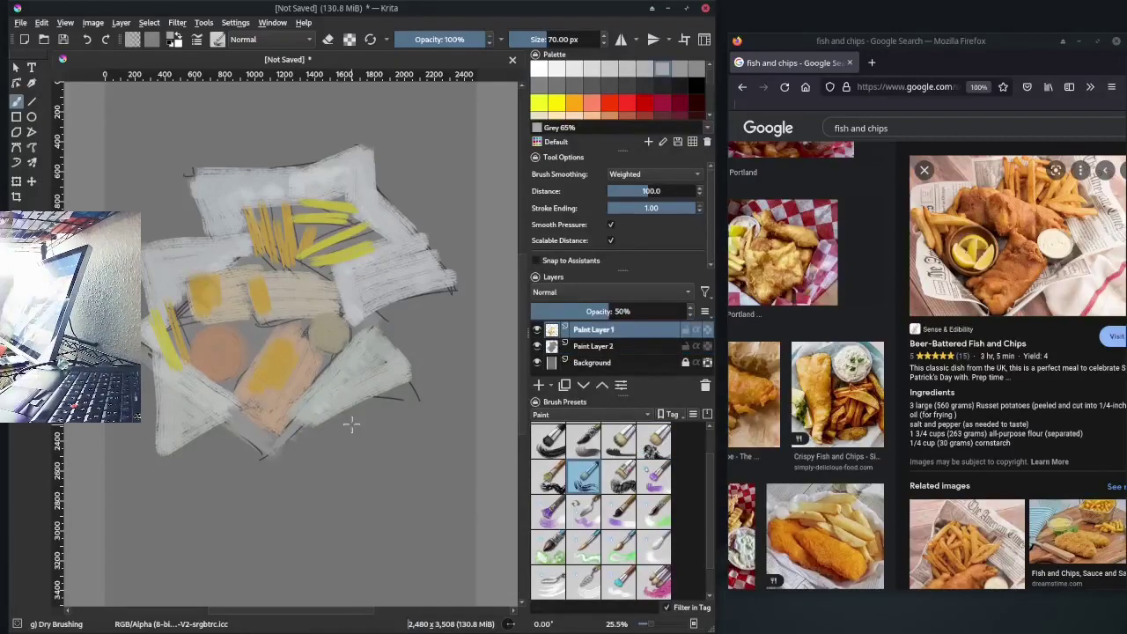
{"action": "left_click", "coordinate": [538, 114]}
{"action": "left_click", "coordinate": [121, 22]}
{"action": "left_click", "coordinate": [176, 208]}
{"action": "key", "text": "plus"}
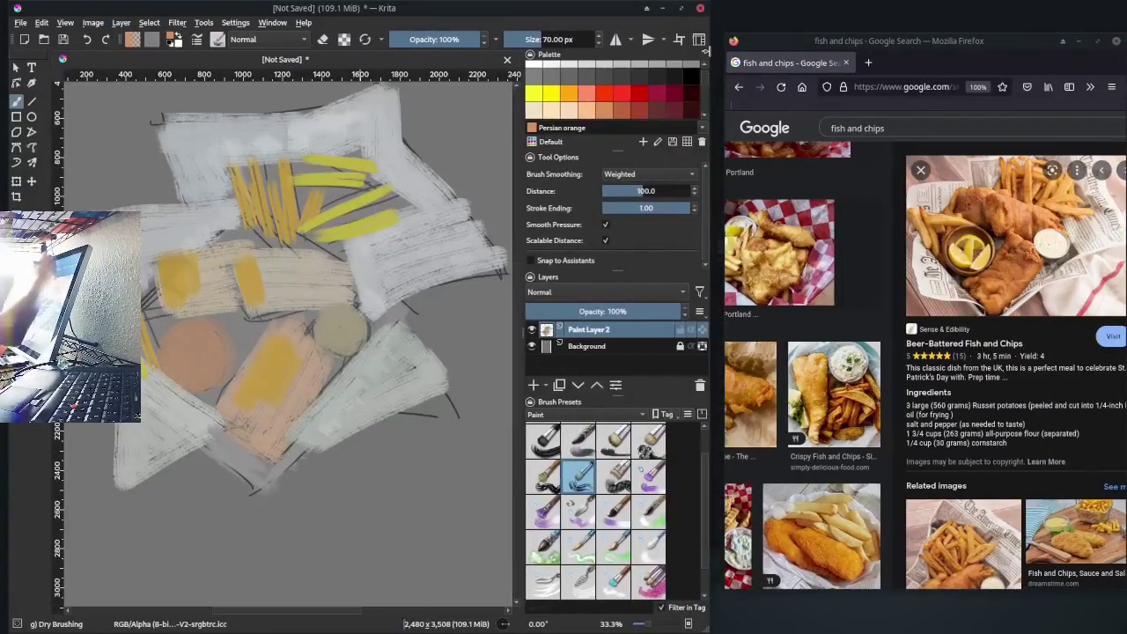
Shade the edges of the lower fish piece with choco strokes and blend them into its orange base
{"action": "left_click", "coordinate": [621, 110]}
{"action": "left_click_drag", "start_coordinate": [328, 366], "coordinate": [280, 449]}
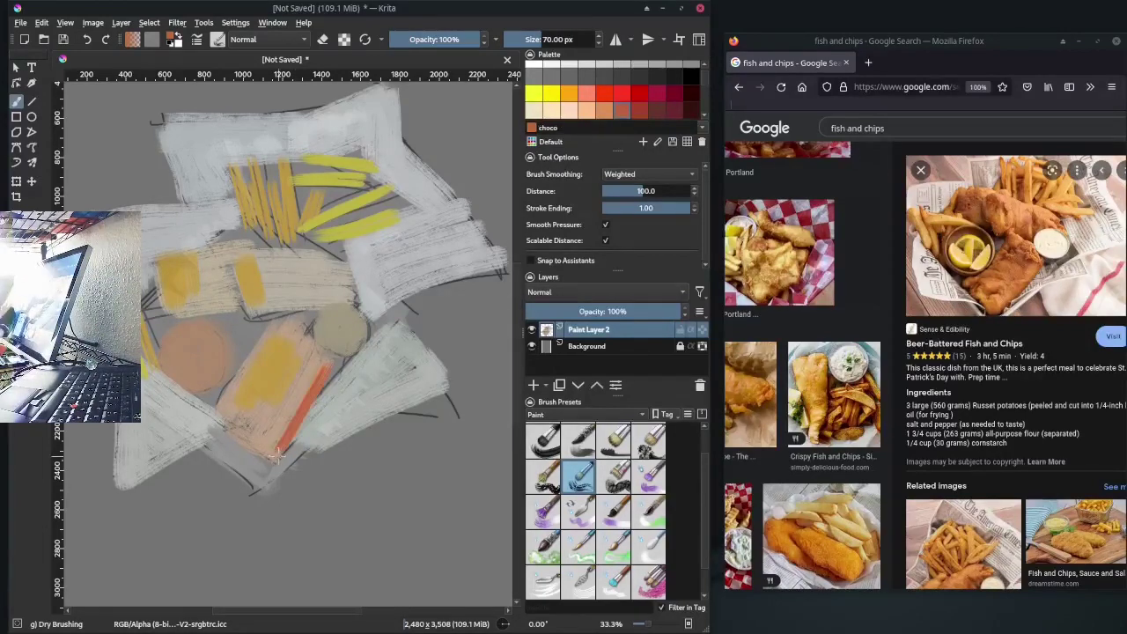
{"action": "left_click_drag", "start_coordinate": [243, 407], "coordinate": [219, 430]}
{"action": "left_click_drag", "start_coordinate": [255, 361], "coordinate": [319, 352]}
{"action": "key", "text": "slash"}
{"action": "mouse_move", "coordinate": [265, 432]}
{"action": "left_mouse_down"}
{"action": "mouse_move", "coordinate": [313, 369]}
{"action": "mouse_move", "coordinate": [255, 447]}
{"action": "mouse_move", "coordinate": [299, 357]}
{"action": "left_mouse_up"}
{"action": "key", "text": "slash"}
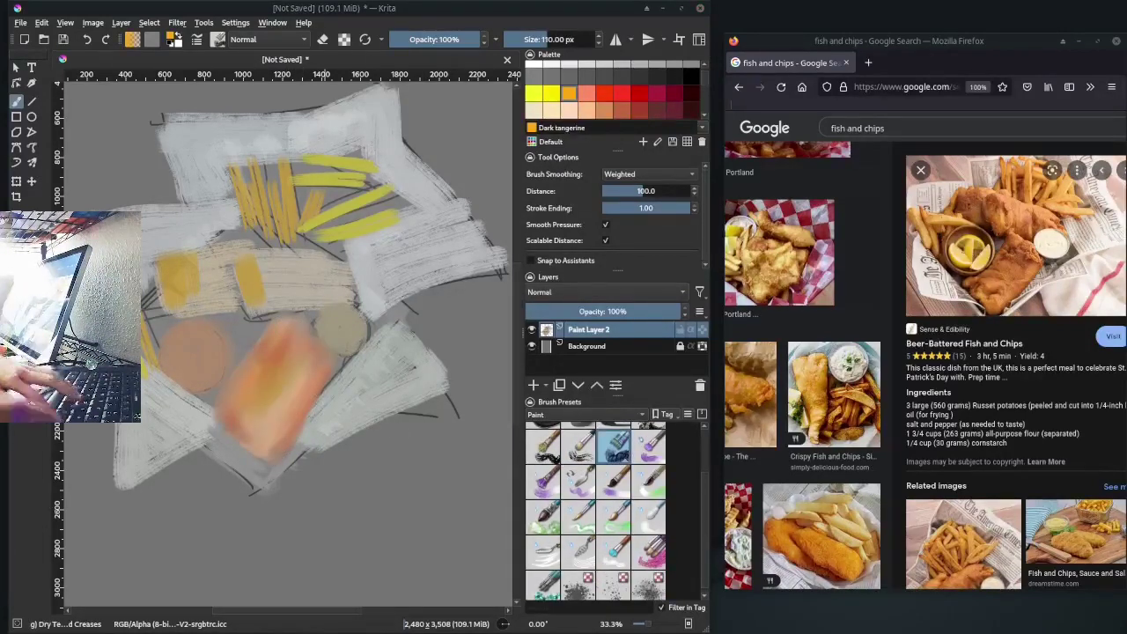
Paint Dark tangerine strokes over the lower fish on a new layer and reduce that layer's opacity to 40%
{"action": "key", "text": "Insert"}
{"action": "mouse_move", "coordinate": [268, 330]}
{"action": "left_mouse_down"}
{"action": "mouse_move", "coordinate": [233, 422]}
{"action": "mouse_move", "coordinate": [231, 379]}
{"action": "left_mouse_up"}
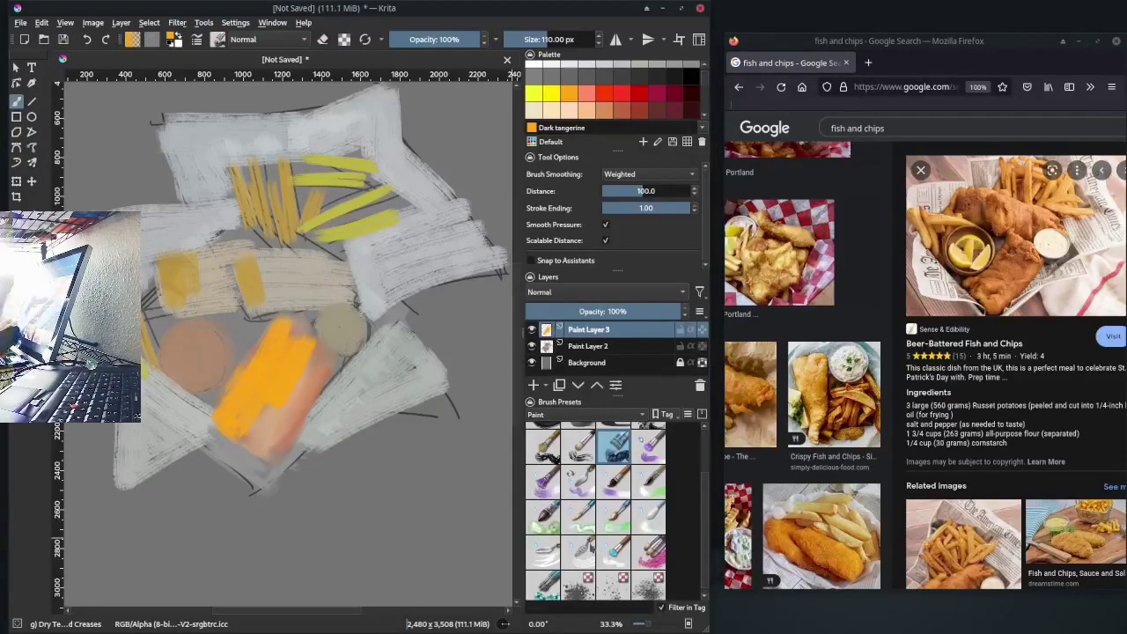
{"action": "left_click", "coordinate": [543, 444]}
{"action": "left_click_drag", "start_coordinate": [678, 310], "coordinate": [589, 311]}
{"action": "mouse_move", "coordinate": [310, 364]}
{"action": "left_mouse_down"}
{"action": "mouse_move", "coordinate": [251, 445]}
{"action": "mouse_move", "coordinate": [287, 326]}
{"action": "left_mouse_up"}
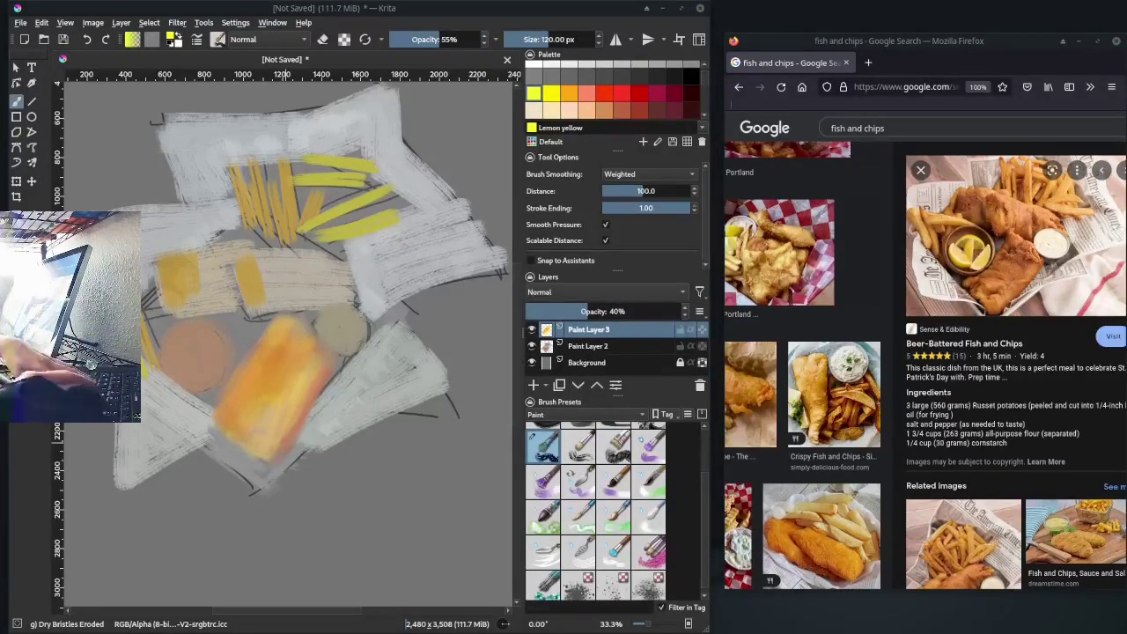
Layer Lemon yellow and Persian orange strokes over the upper fish pieces, finishing on Paint Layer 2 with Dry Brushing
{"action": "left_click_drag", "start_coordinate": [254, 264], "coordinate": [370, 273]}
{"action": "left_click", "coordinate": [290, 295], "text": "ctrl"}
{"action": "left_click_drag", "start_coordinate": [255, 265], "coordinate": [352, 273]}
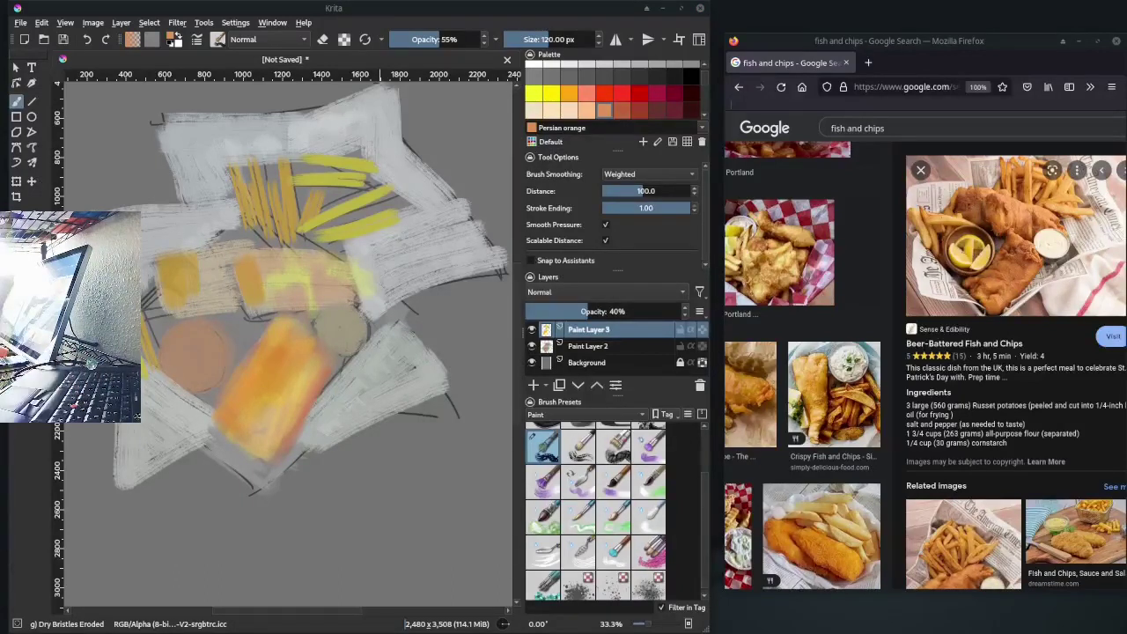
{"action": "key", "text": "Page_Down"}
{"action": "key", "text": "slash"}
{"action": "left_click_drag", "start_coordinate": [270, 298], "coordinate": [309, 266]}
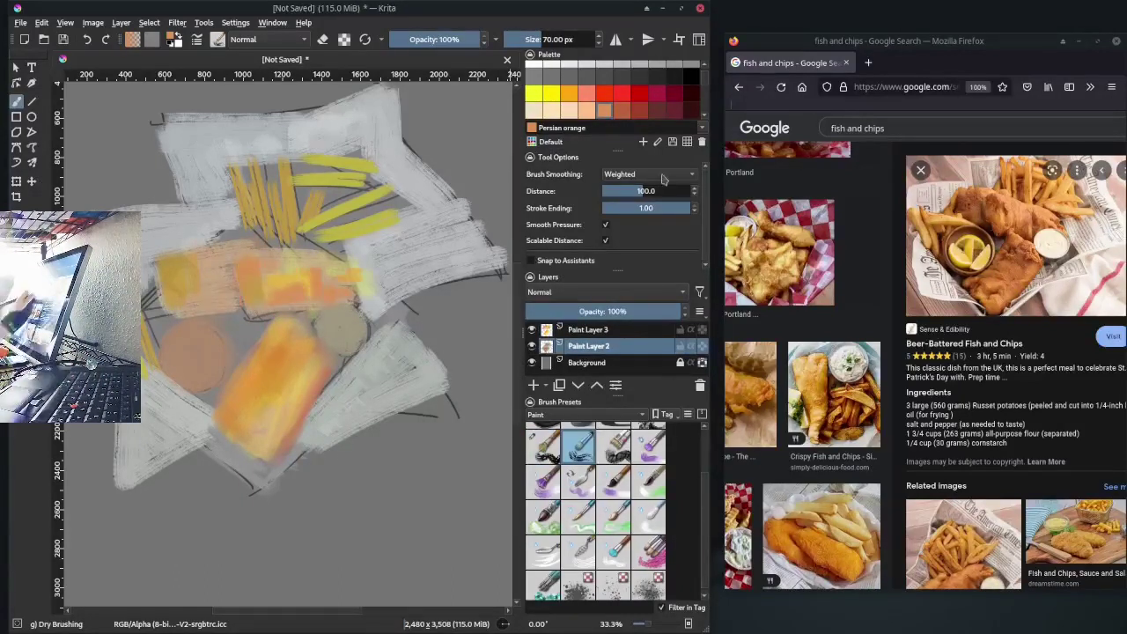
Paint Bole shadows between the upper fish pieces and along the edges of the lower one
{"action": "left_click", "coordinate": [657, 110]}
{"action": "left_click_drag", "start_coordinate": [237, 260], "coordinate": [236, 310]}
{"action": "left_click_drag", "start_coordinate": [220, 300], "coordinate": [273, 333]}
{"action": "left_click_drag", "start_coordinate": [240, 434], "coordinate": [299, 458]}
{"action": "left_click_drag", "start_coordinate": [317, 346], "coordinate": [332, 357]}
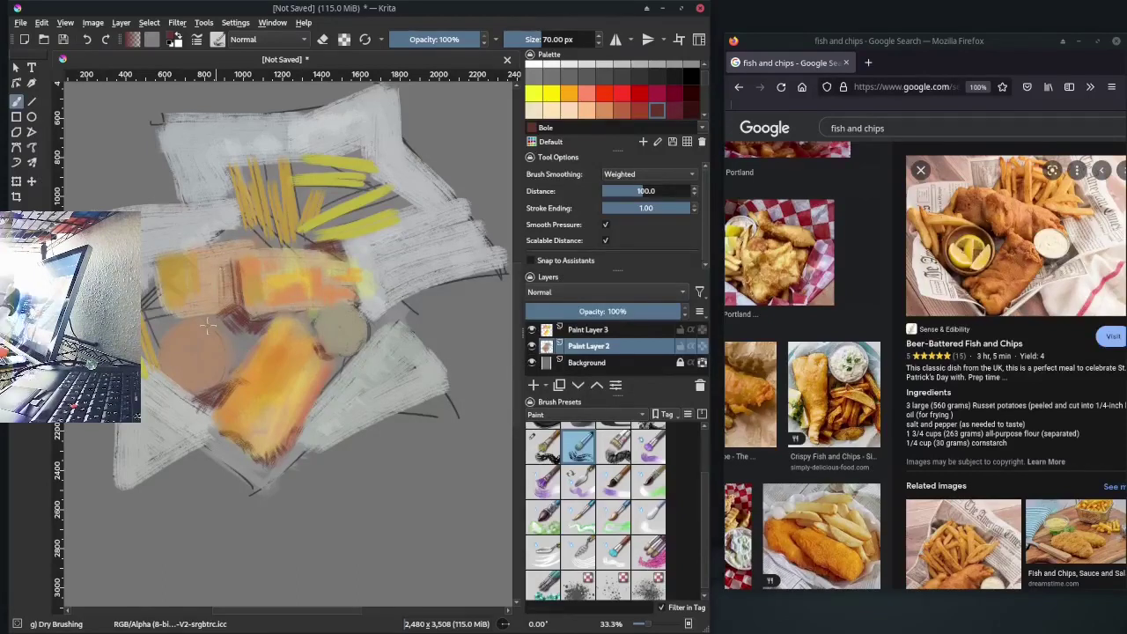
Outline the lemon bowl with Bole and draw a whitish rim around the sauce cup
{"action": "left_click_drag", "start_coordinate": [160, 271], "coordinate": [238, 369]}
{"action": "left_click_drag", "start_coordinate": [172, 387], "coordinate": [186, 396]}
{"action": "left_click", "coordinate": [378, 300], "text": "ctrl"}
{"action": "left_click_drag", "start_coordinate": [317, 352], "coordinate": [360, 320]}
Highlight the chips with half-Yellow strokes across the whole pile
{"action": "left_click", "coordinate": [347, 176], "text": "ctrl"}
{"action": "left_click_drag", "start_coordinate": [310, 233], "coordinate": [398, 209]}
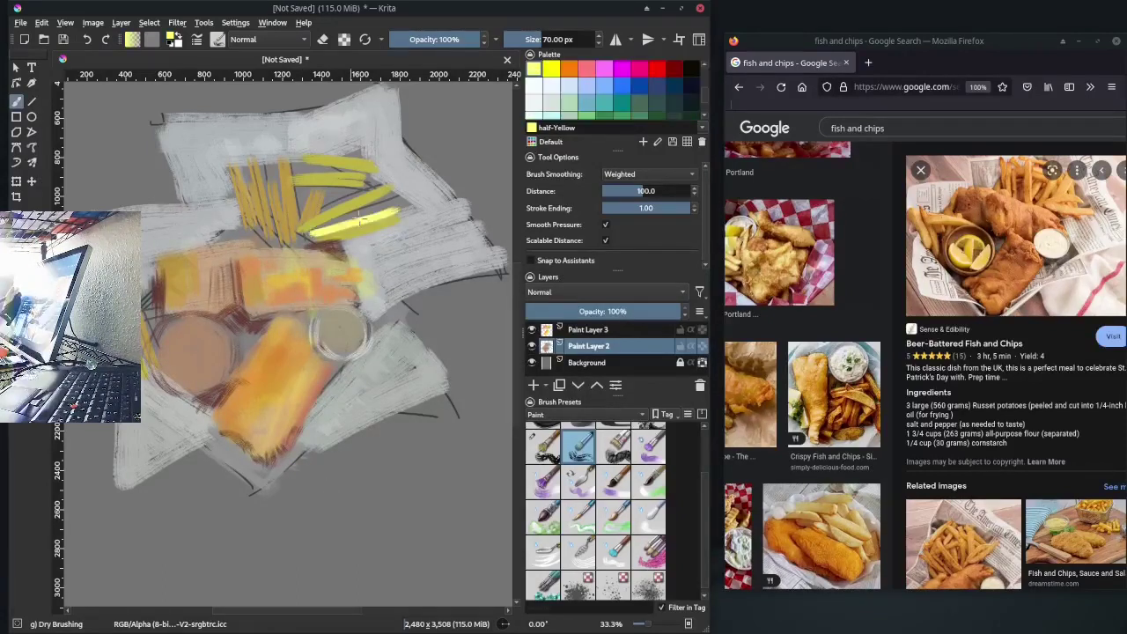
{"action": "key", "text": "i"}
{"action": "key", "text": "i"}
{"action": "key", "text": "i"}
{"action": "mouse_move", "coordinate": [317, 220]}
{"action": "left_mouse_down"}
{"action": "mouse_move", "coordinate": [396, 189]}
{"action": "mouse_move", "coordinate": [354, 169]}
{"action": "left_mouse_up"}
{"action": "mouse_move", "coordinate": [299, 227]}
{"action": "left_mouse_down"}
{"action": "mouse_move", "coordinate": [356, 161]}
{"action": "mouse_move", "coordinate": [278, 245]}
{"action": "mouse_move", "coordinate": [255, 154]}
{"action": "left_mouse_up"}
{"action": "key", "text": "i"}
{"action": "left_click_drag", "start_coordinate": [248, 213], "coordinate": [236, 165]}
Smooth the fish pieces, the bowl's surroundings and the chips with the Blender Blur brush
{"action": "scroll", "coordinate": [673, 507], "scroll_direction": "down", "scroll_amount": 2}
{"action": "left_click", "coordinate": [649, 550]}
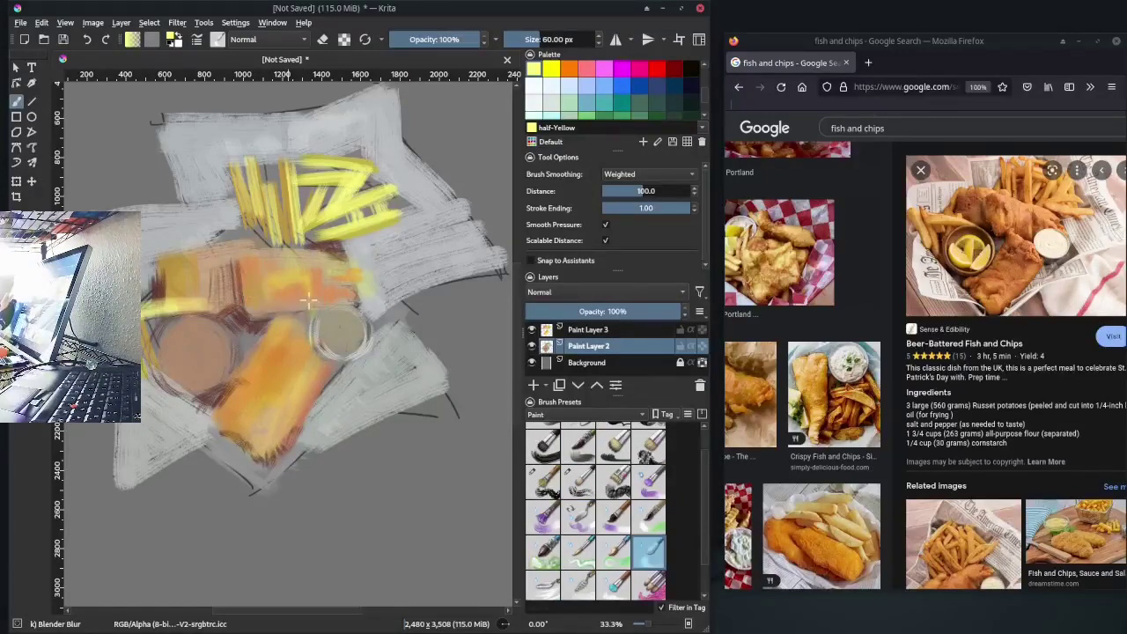
{"action": "left_click_drag", "start_coordinate": [264, 315], "coordinate": [238, 266]}
{"action": "left_click_drag", "start_coordinate": [307, 296], "coordinate": [325, 248]}
{"action": "mouse_move", "coordinate": [216, 392]}
{"action": "left_mouse_down"}
{"action": "mouse_move", "coordinate": [251, 445]}
{"action": "mouse_move", "coordinate": [176, 314]}
{"action": "left_mouse_up"}
{"action": "mouse_move", "coordinate": [286, 242]}
{"action": "left_mouse_down"}
{"action": "mouse_move", "coordinate": [290, 163]}
{"action": "mouse_move", "coordinate": [361, 157]}
{"action": "left_mouse_up"}
Clean up the newspaper's edges and repaint its upper area around the chips with the Dry Bristles brush
{"action": "key", "text": "/"}
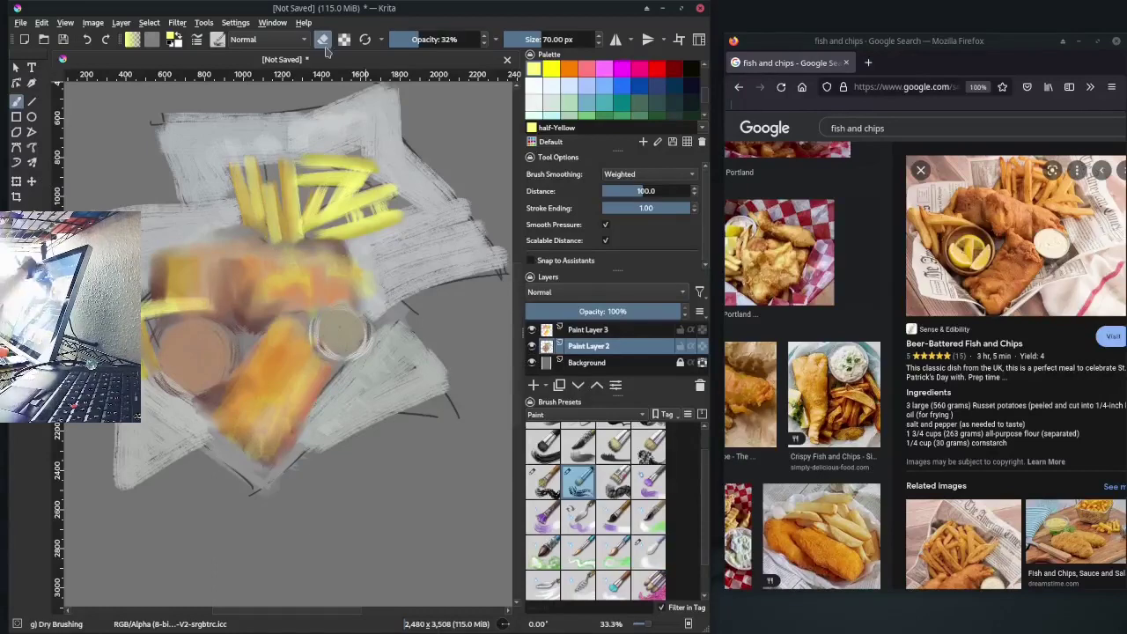
{"action": "scroll", "coordinate": [325, 132], "scroll_direction": "up", "scroll_amount": 2}
{"action": "left_click", "coordinate": [649, 443]}
{"action": "mouse_move", "coordinate": [168, 193]}
{"action": "left_mouse_down"}
{"action": "mouse_move", "coordinate": [475, 290]}
{"action": "mouse_move", "coordinate": [448, 440]}
{"action": "mouse_move", "coordinate": [120, 528]}
{"action": "mouse_move", "coordinate": [370, 166]}
{"action": "left_mouse_up"}
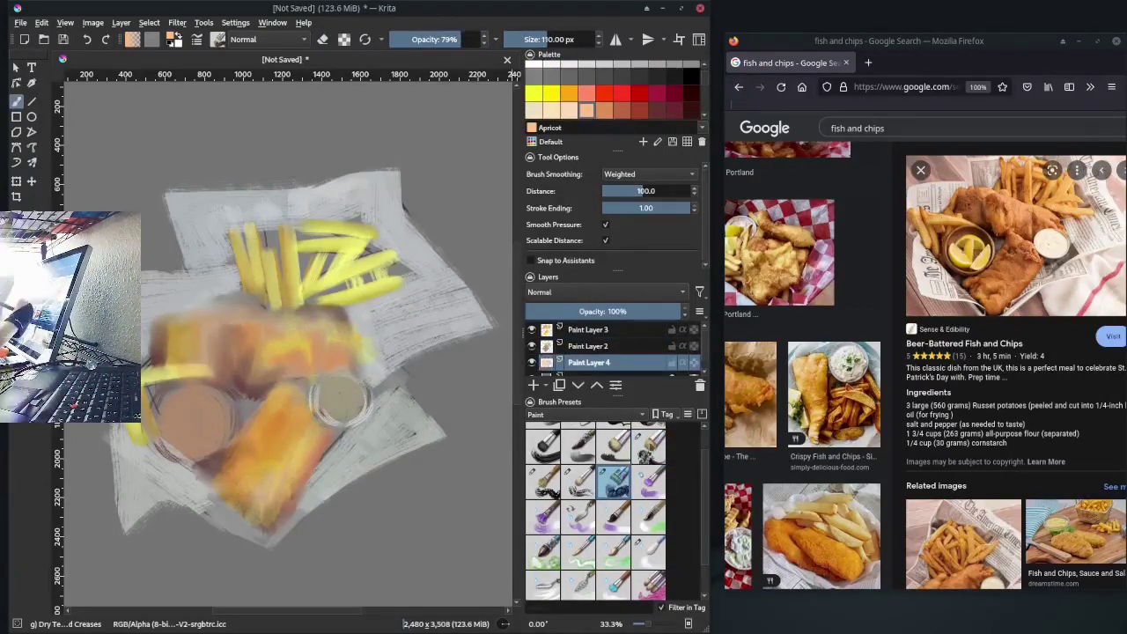
Set Paint Layer 4 to Burn blending, deepen the chips with yellow, and undo the trial stroke across the fish
{"action": "left_click", "coordinate": [563, 291]}
{"action": "left_click", "coordinate": [534, 208]}
{"action": "left_click", "coordinate": [552, 93]}
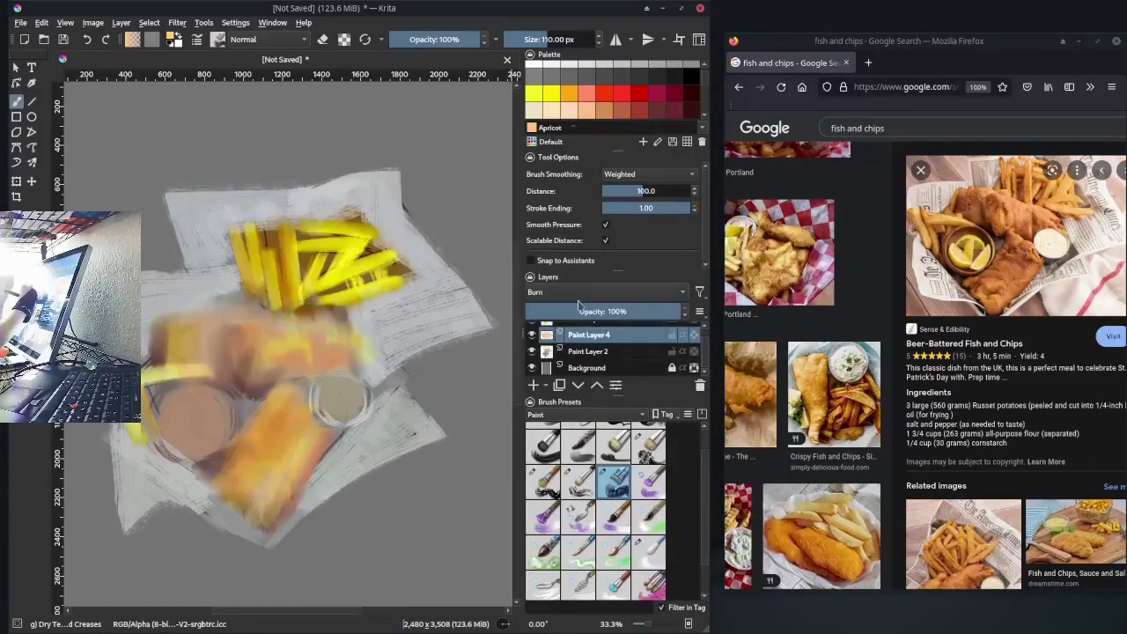
{"action": "left_click_drag", "start_coordinate": [232, 330], "coordinate": [250, 433]}
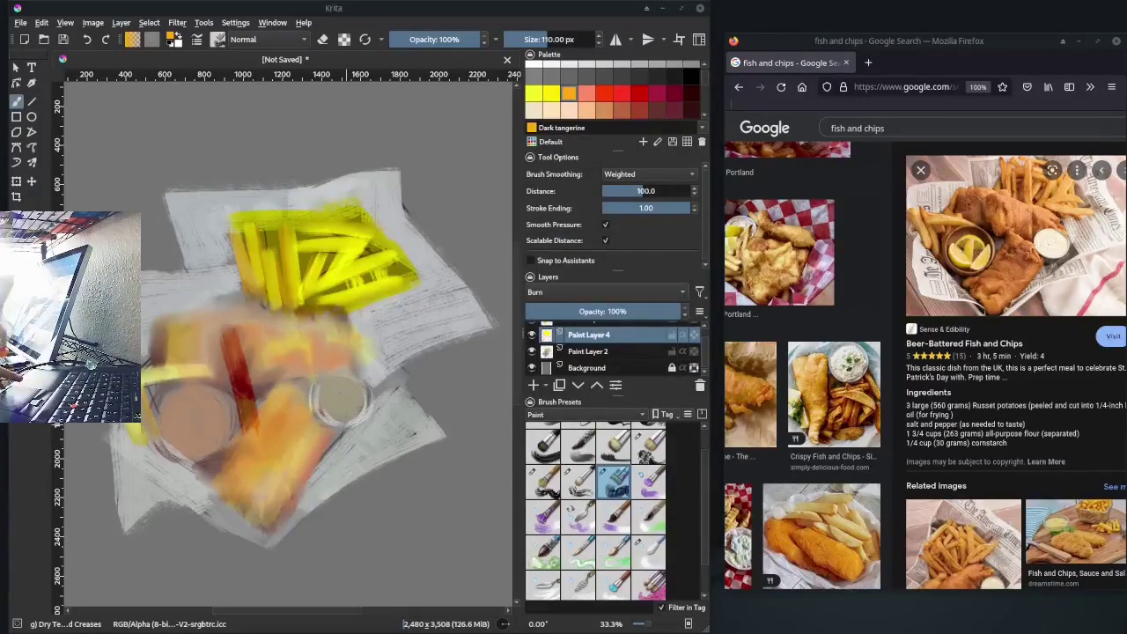
{"action": "key", "text": "ctrl+z"}
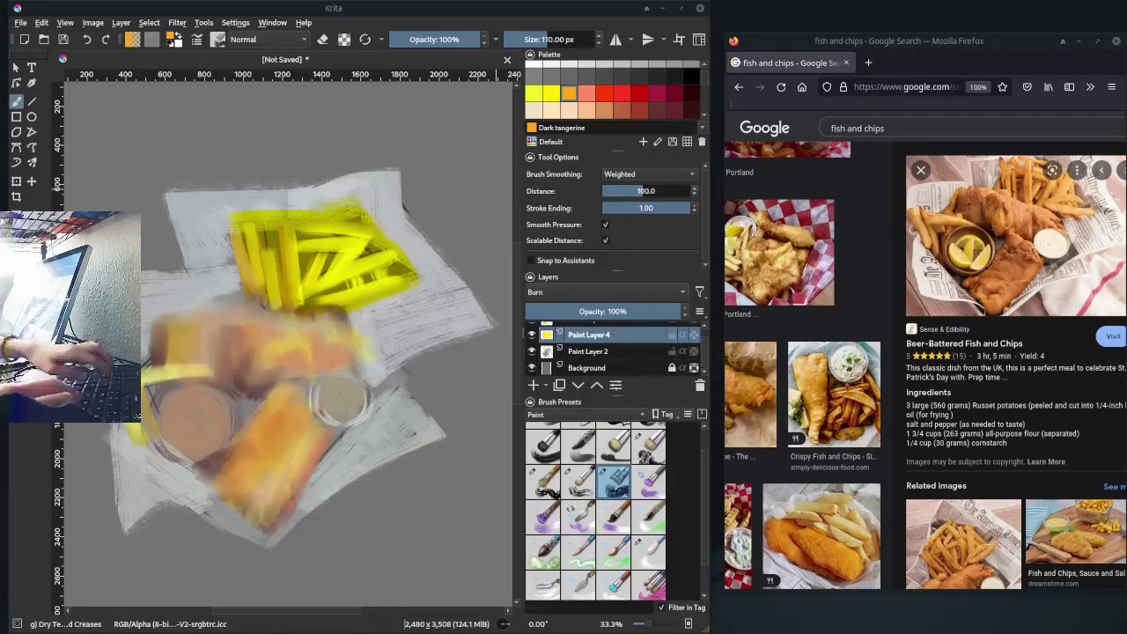
Glaze yellow around the fish pieces and bowl on the Burn layer, then merge it into the layer below
{"action": "left_click_drag", "start_coordinate": [210, 477], "coordinate": [310, 378]}
{"action": "key", "text": "slash"}
{"action": "key", "text": "ctrl+e"}
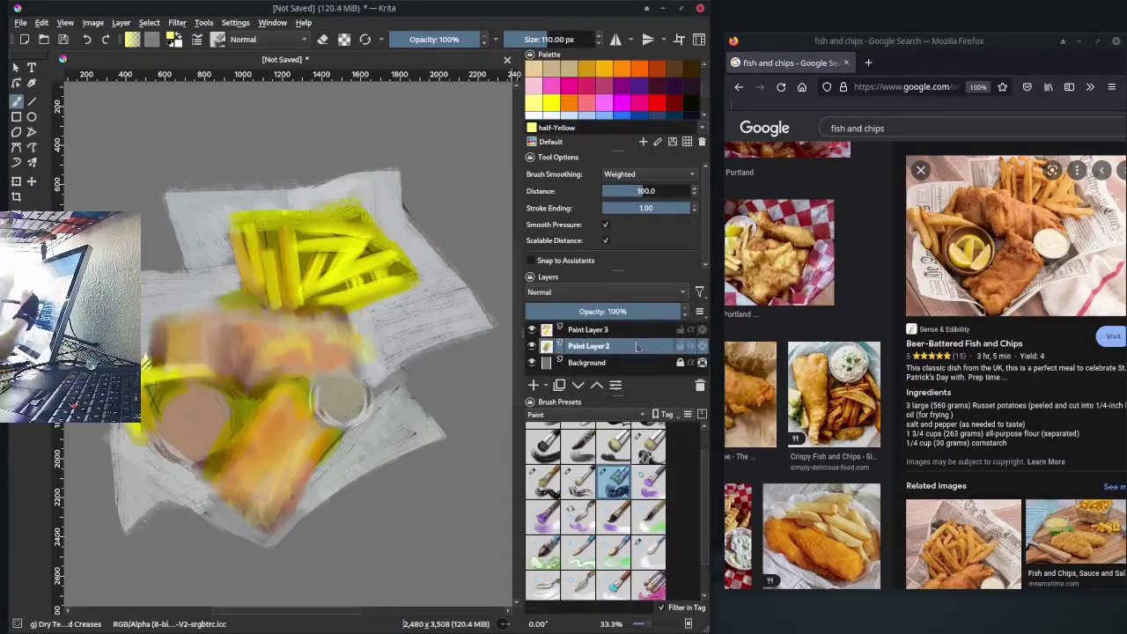
Blend the fish with Blender Blur and rework the lower piece using choco, Dark tangerine and Orange with Dry Bristles Eroded
{"action": "left_click_drag", "start_coordinate": [232, 493], "coordinate": [264, 476]}
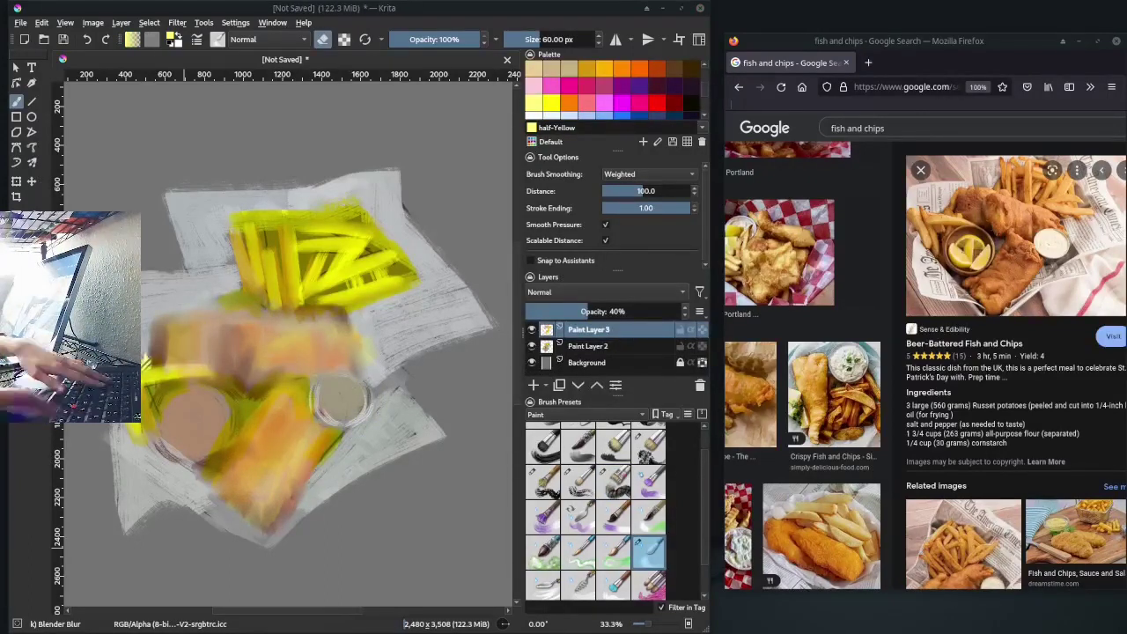
{"action": "key", "text": "slash"}
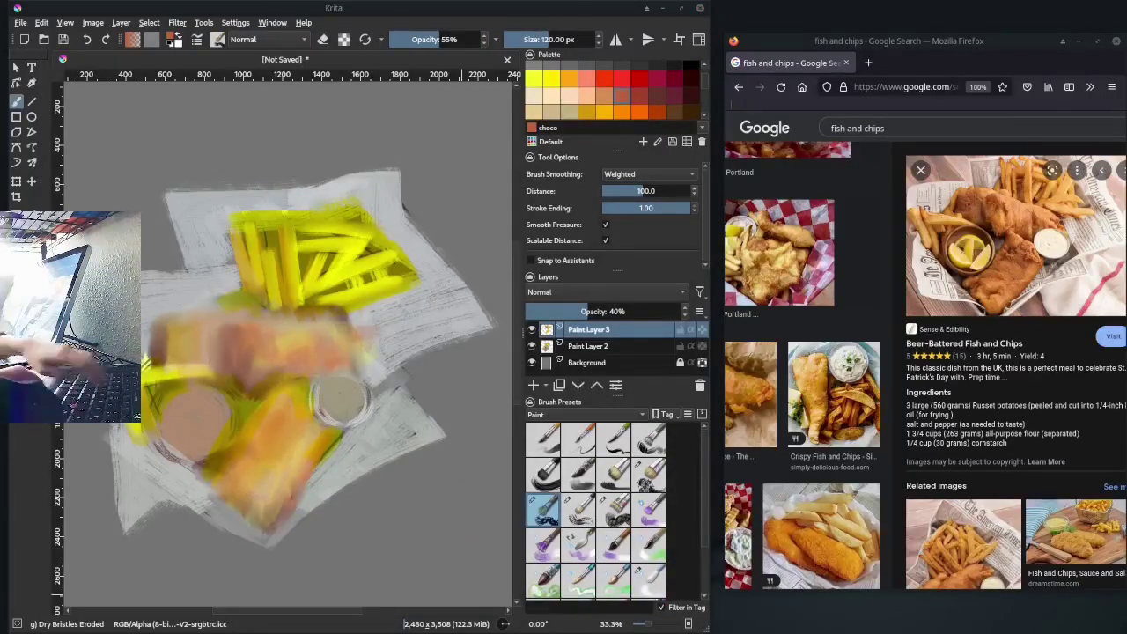
{"action": "mouse_move", "coordinate": [269, 440]}
{"action": "left_mouse_down"}
{"action": "mouse_move", "coordinate": [278, 421]}
{"action": "mouse_move", "coordinate": [303, 427]}
{"action": "mouse_move", "coordinate": [229, 493]}
{"action": "mouse_move", "coordinate": [260, 520]}
{"action": "mouse_move", "coordinate": [308, 466]}
{"action": "mouse_move", "coordinate": [264, 407]}
{"action": "left_mouse_up"}
{"action": "left_click", "coordinate": [598, 44]}
{"action": "left_click", "coordinate": [569, 78]}
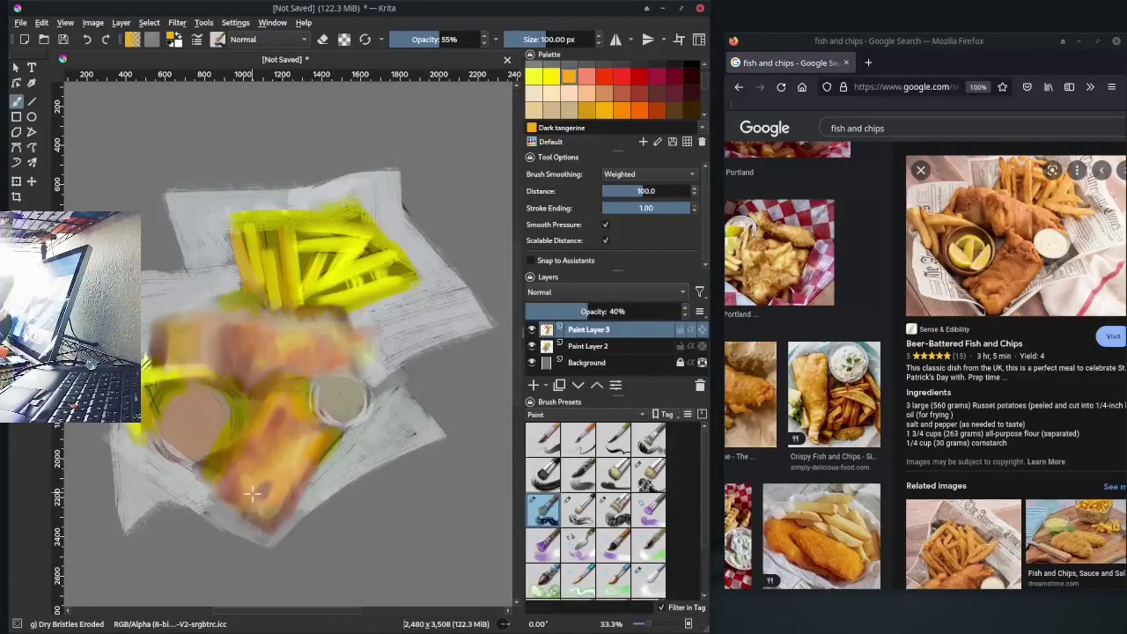
{"action": "left_click", "coordinate": [621, 109]}
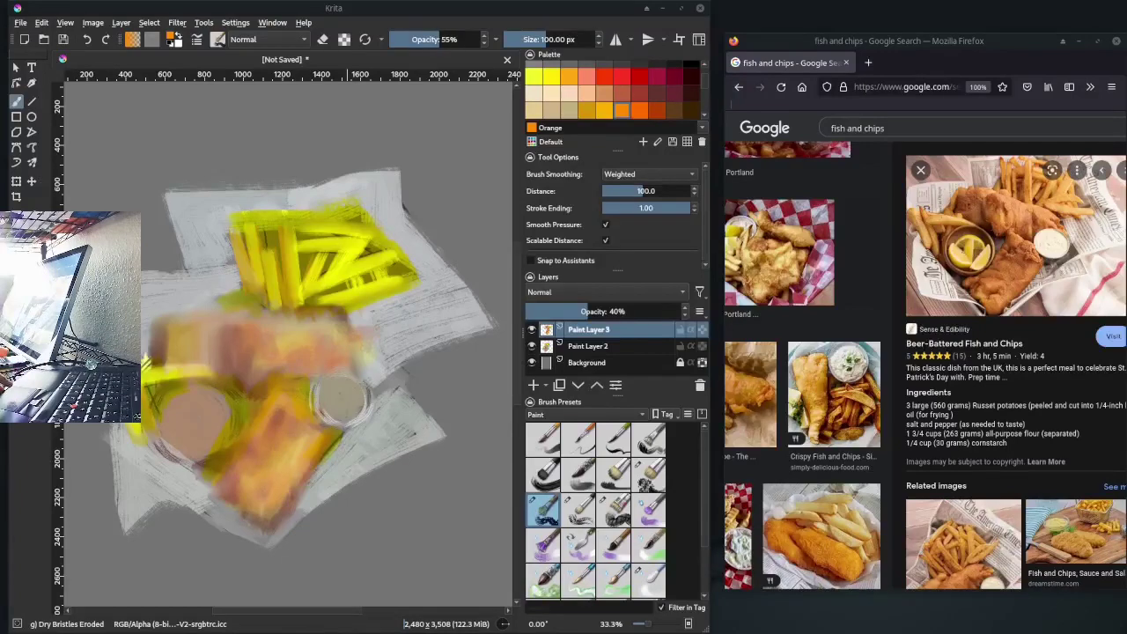
Extend and shade the right side of the newspaper with pale and Tiffany green strokes using the Dry Bristles brush
{"action": "left_click", "coordinate": [533, 109]}
{"action": "left_click", "coordinate": [649, 475]}
{"action": "mouse_move", "coordinate": [387, 158]}
{"action": "left_mouse_down"}
{"action": "mouse_move", "coordinate": [462, 278]}
{"action": "mouse_move", "coordinate": [440, 339]}
{"action": "left_mouse_up"}
{"action": "left_click", "coordinate": [551, 109]}
{"action": "mouse_move", "coordinate": [427, 299]}
{"action": "left_mouse_down"}
{"action": "mouse_move", "coordinate": [388, 387]}
{"action": "mouse_move", "coordinate": [366, 370]}
{"action": "mouse_move", "coordinate": [339, 445]}
{"action": "left_mouse_up"}
{"action": "left_click", "coordinate": [569, 109]}
{"action": "scroll", "coordinate": [388, 379], "scroll_direction": "up", "scroll_amount": 1}
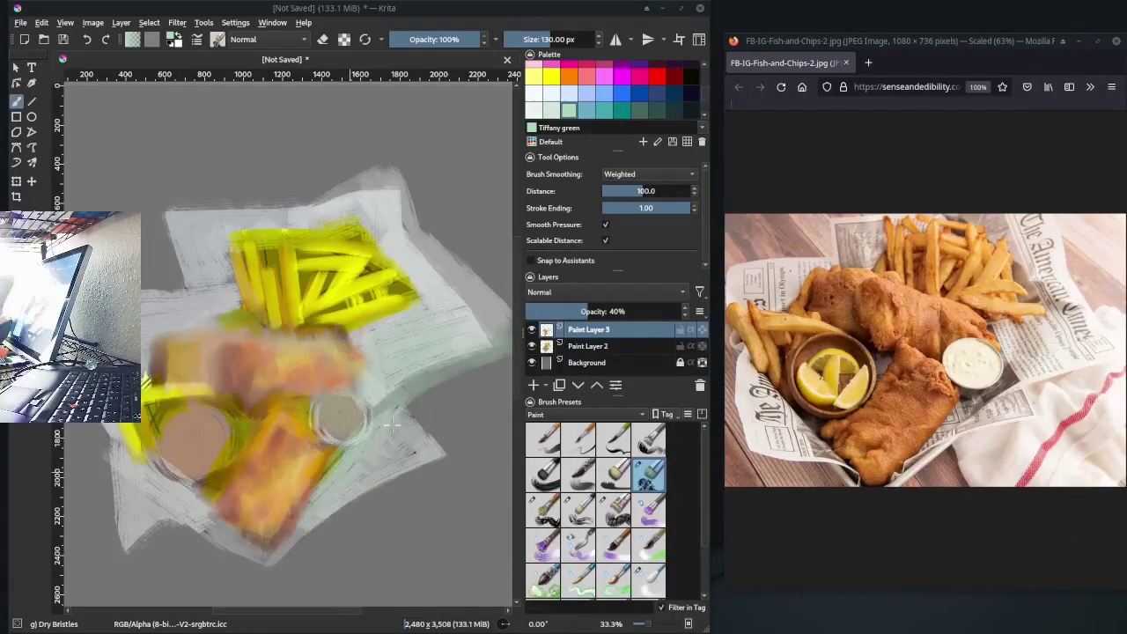
Shade the upper fish piece with choco and Bole strokes using Dry Bristles Eroded at 120 px
{"action": "scroll", "coordinate": [616, 88], "scroll_direction": "down", "scroll_amount": 2}
{"action": "left_click", "coordinate": [622, 85]}
{"action": "left_click", "coordinate": [542, 509]}
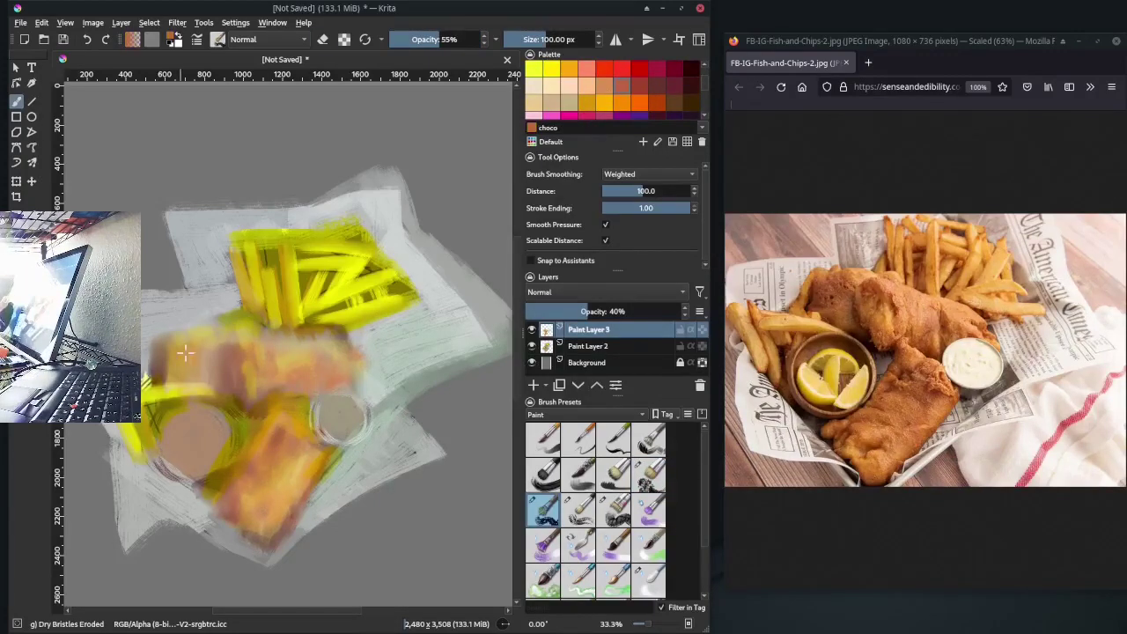
{"action": "left_click", "coordinate": [640, 85]}
{"action": "key", "text": "bracketright"}
{"action": "left_click", "coordinate": [656, 85]}
{"action": "left_click_drag", "start_coordinate": [334, 388], "coordinate": [217, 337]}
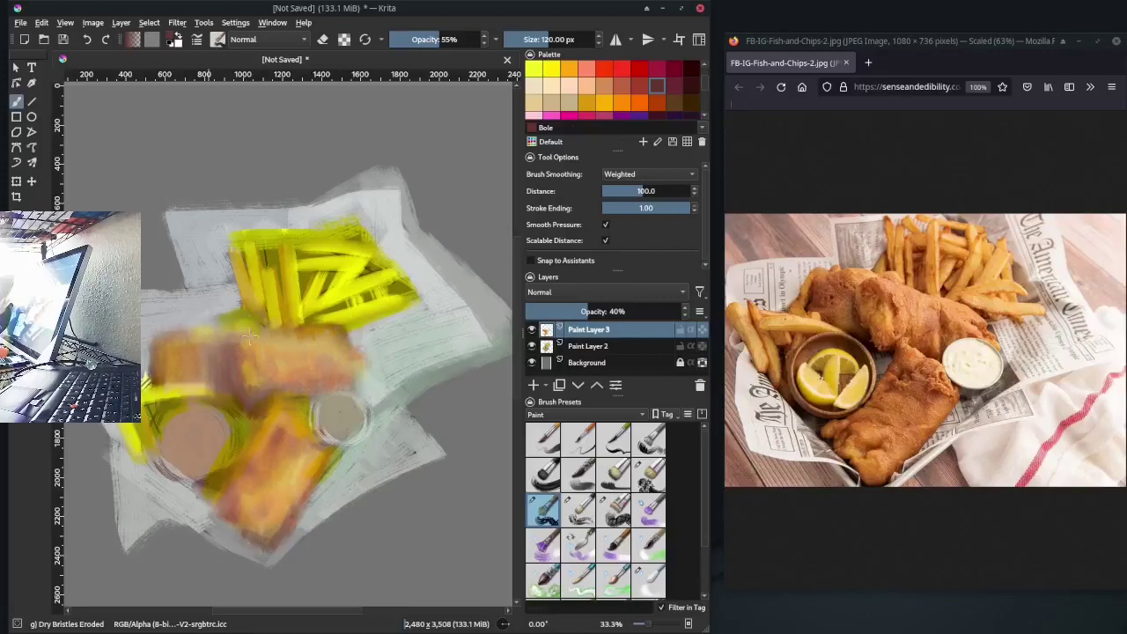
Extend the right end of the upper fish with Tangerine strokes and merge the layer into the one below
{"action": "left_click", "coordinate": [343, 368], "text": "ctrl"}
{"action": "left_click_drag", "start_coordinate": [348, 370], "coordinate": [374, 392]}
{"action": "key", "text": "ctrl+e"}
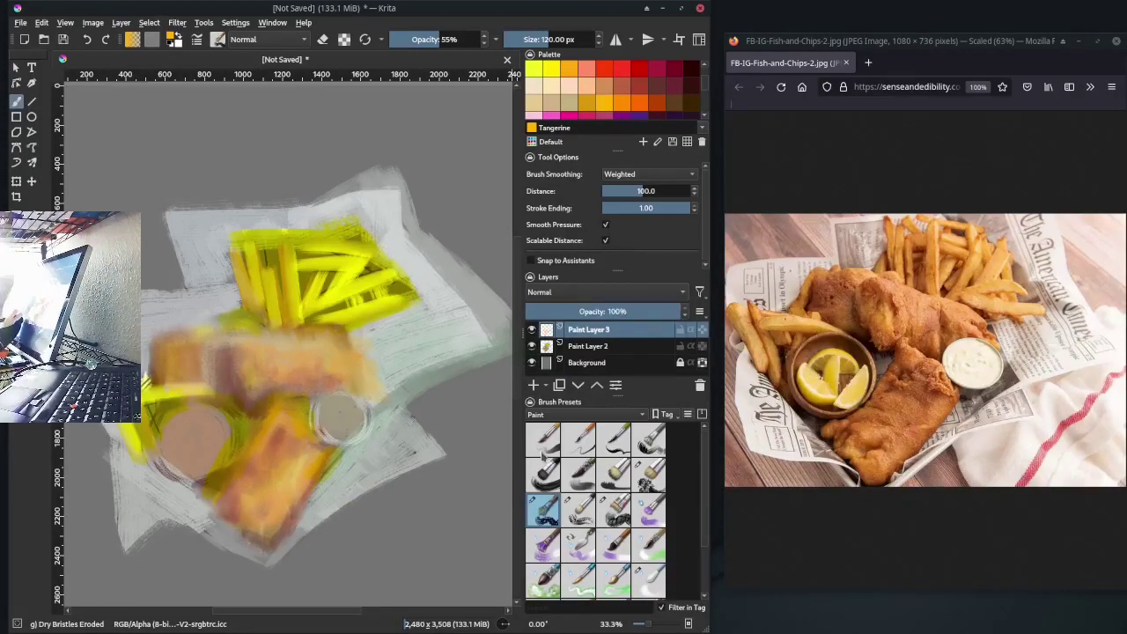
Add a paint layer and highlight both fish pieces with Dark wheat strokes using Dry Brushing at 70 px
{"action": "left_click", "coordinate": [533, 385]}
{"action": "left_click", "coordinate": [579, 509]}
{"action": "left_click", "coordinate": [339, 354], "text": "ctrl"}
{"action": "mouse_move", "coordinate": [254, 368]}
{"action": "left_mouse_down"}
{"action": "mouse_move", "coordinate": [220, 335]}
{"action": "mouse_move", "coordinate": [229, 388]}
{"action": "left_mouse_up"}
{"action": "left_click_drag", "start_coordinate": [264, 528], "coordinate": [326, 440]}
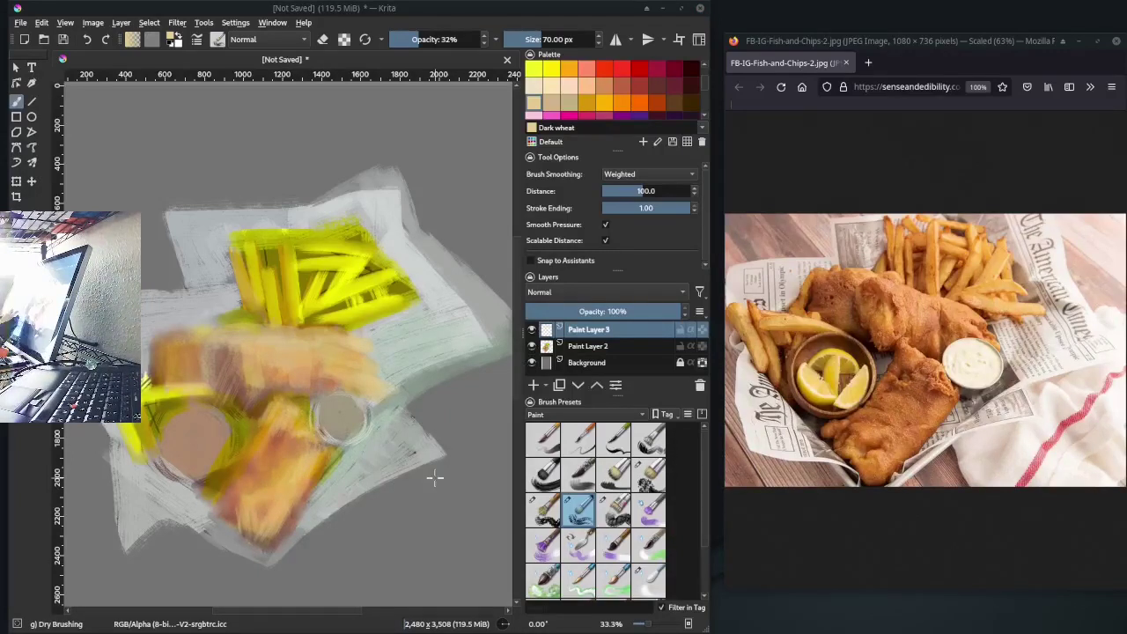
Fill the round sauce cup with white and pale Calamansi using Dry Brushing
{"action": "left_click", "coordinate": [337, 429], "text": "ctrl"}
{"action": "key", "text": "/"}
{"action": "left_click", "coordinate": [368, 401], "text": "ctrl"}
{"action": "mouse_move", "coordinate": [331, 393]}
{"action": "left_mouse_down"}
{"action": "mouse_move", "coordinate": [324, 401]}
{"action": "mouse_move", "coordinate": [340, 410]}
{"action": "left_mouse_up"}
{"action": "left_click", "coordinate": [340, 412], "text": "ctrl"}
{"action": "key", "text": "/"}
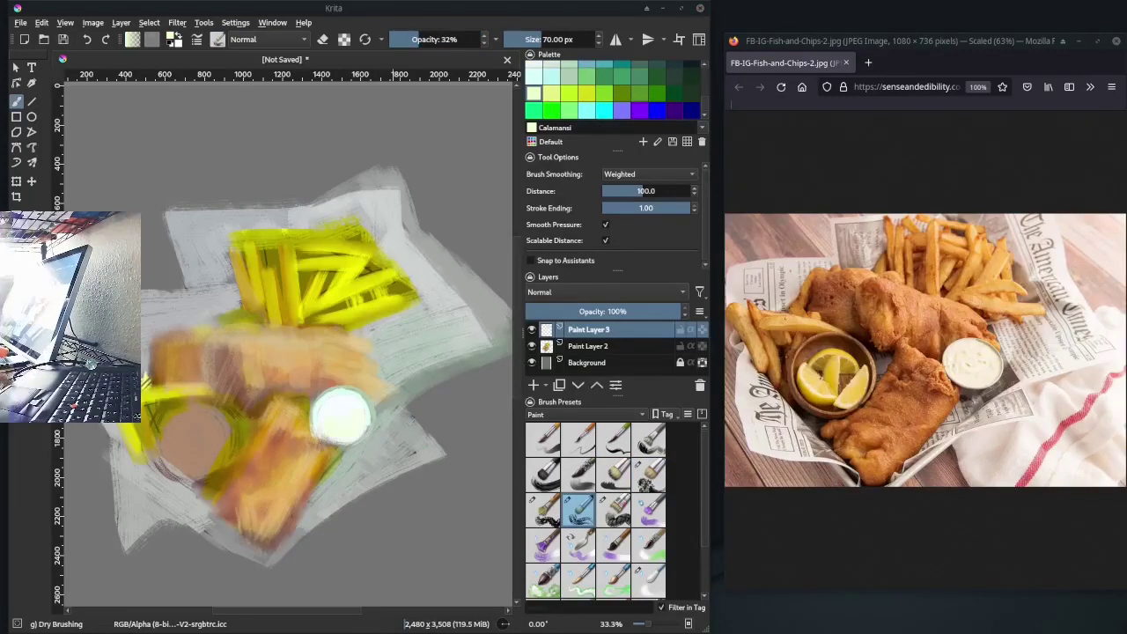
Outline the lemon bowl in Dark tangerine and Cadium yellow with Bristles-1 Details, and save the painting as fsh-chips.kra
{"action": "left_click", "coordinate": [198, 403], "text": "ctrl"}
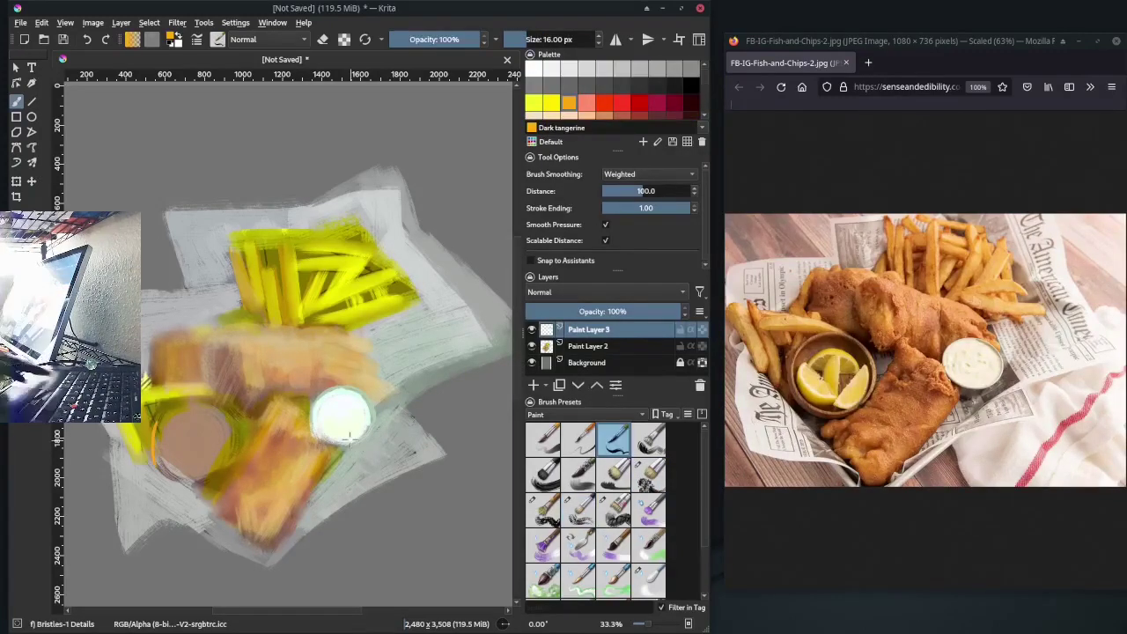
{"action": "key", "text": "/"}
{"action": "left_click_drag", "start_coordinate": [163, 467], "coordinate": [203, 401]}
{"action": "left_click_drag", "start_coordinate": [227, 457], "coordinate": [182, 486]}
{"action": "left_click", "coordinate": [229, 408], "text": "ctrl"}
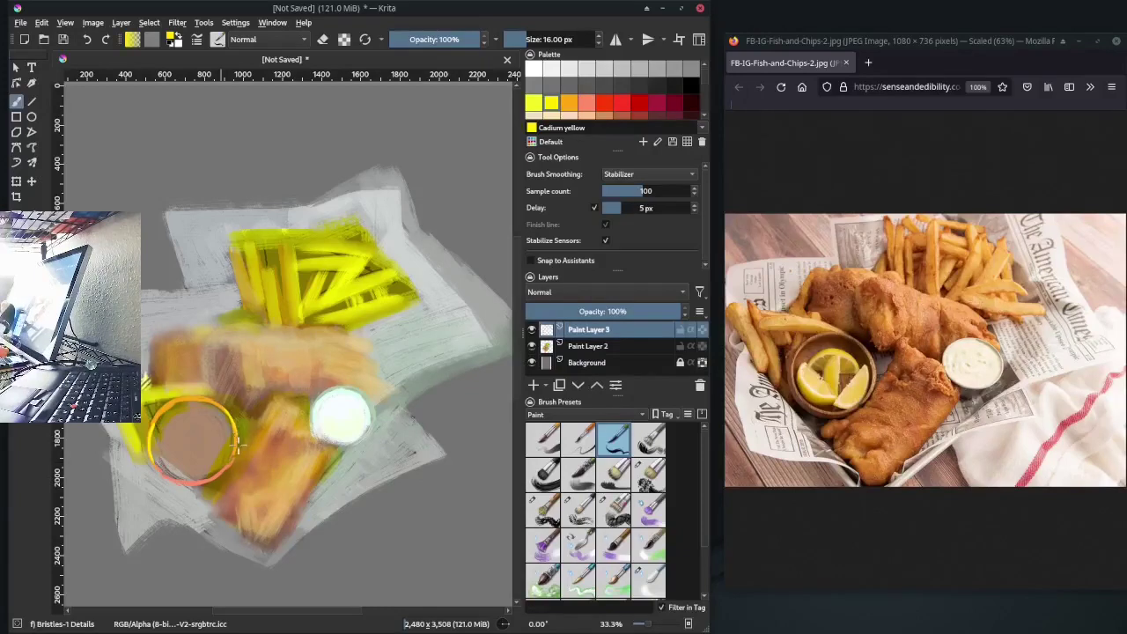
{"action": "key", "text": "ctrl+s"}
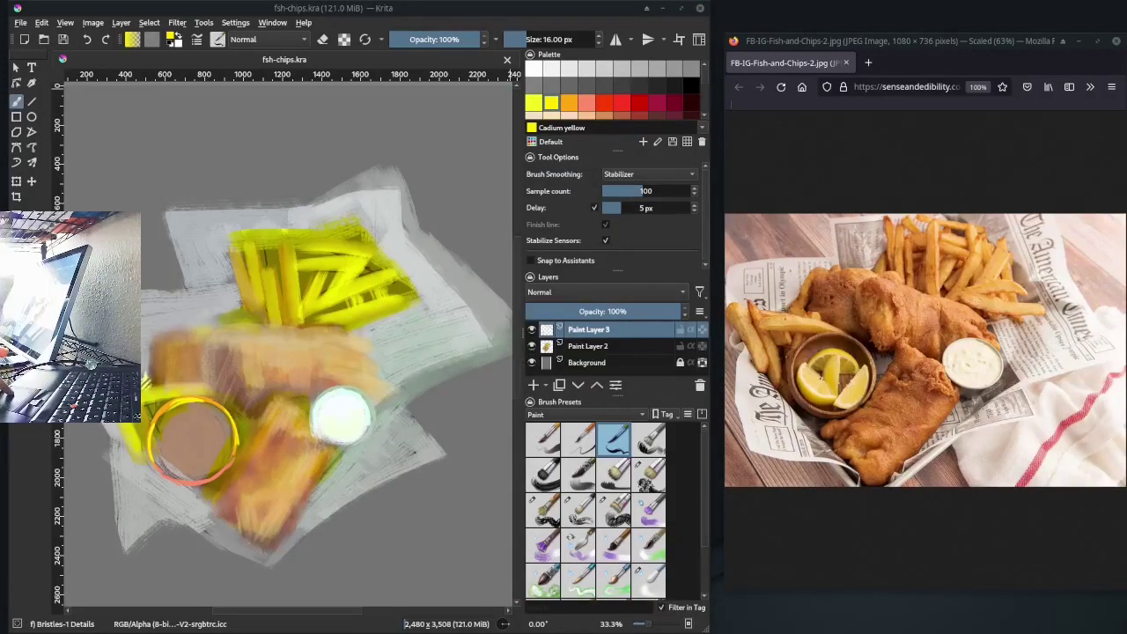
Blend the bowl's rim with Blender Blur, shade its inside with choco using Dry Brushing, and save
{"action": "key", "text": "/"}
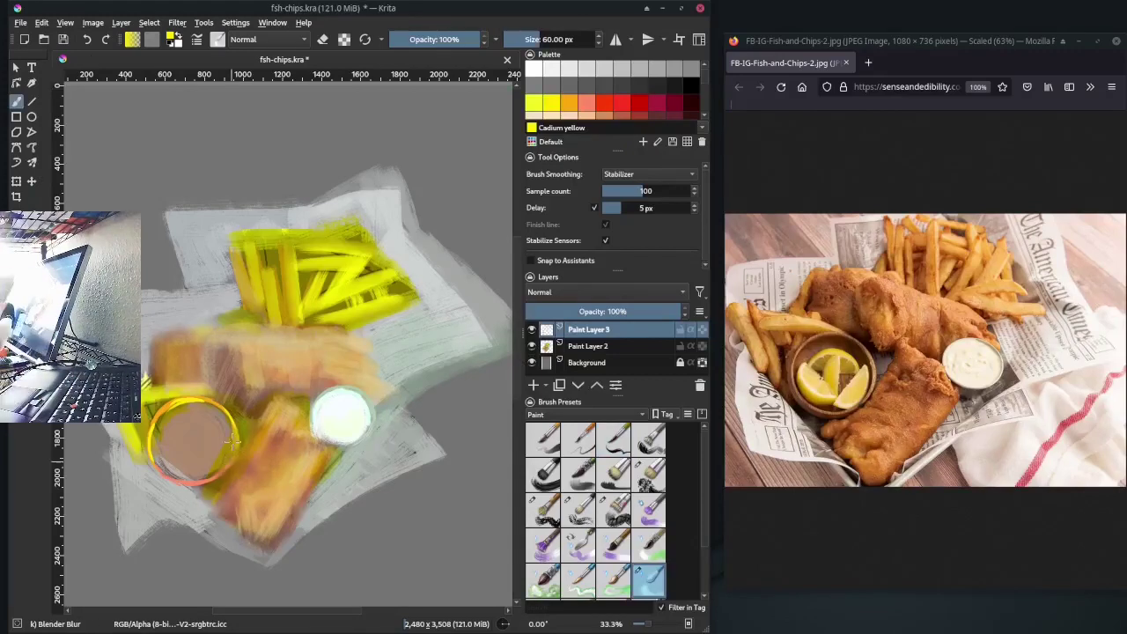
{"action": "left_click", "coordinate": [236, 444], "text": "ctrl"}
{"action": "key", "text": "/"}
{"action": "mouse_move", "coordinate": [220, 414]}
{"action": "left_mouse_down"}
{"action": "mouse_move", "coordinate": [185, 475]}
{"action": "mouse_move", "coordinate": [158, 454]}
{"action": "mouse_move", "coordinate": [172, 422]}
{"action": "left_mouse_up"}
{"action": "key", "text": "ctrl+s"}
{"action": "left_click_drag", "start_coordinate": [708, 240], "coordinate": [715, 239]}
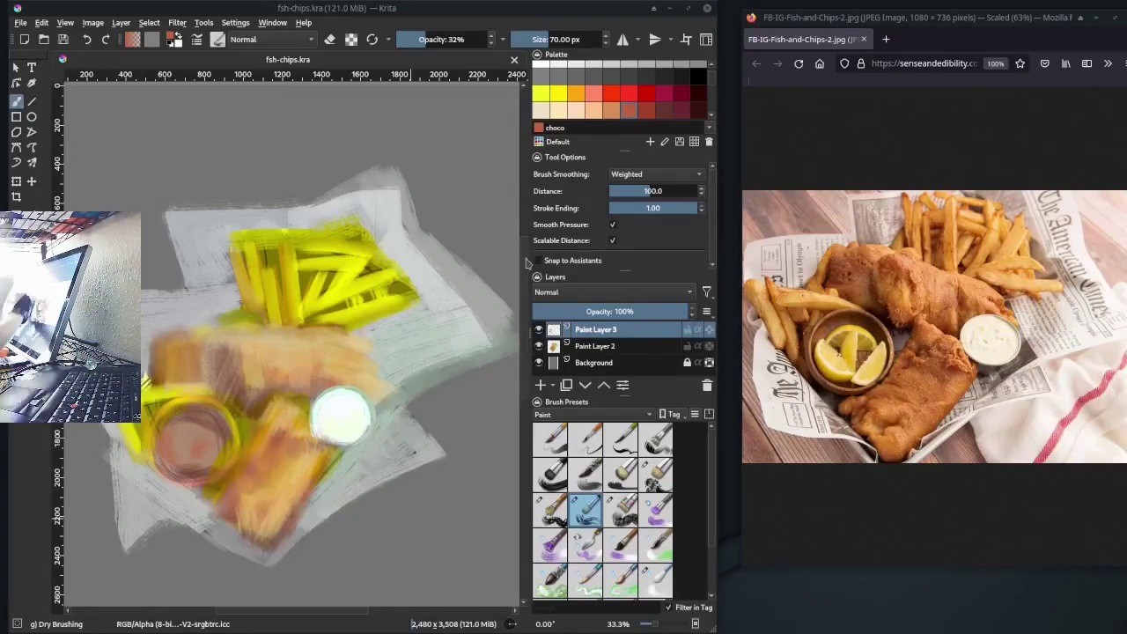
Sketch a two-part fish diagram below the painting in half-Magenta, with an arrow and the label FILLET
{"action": "scroll", "coordinate": [308, 352], "scroll_direction": "down", "scroll_amount": 5}
{"action": "left_click", "coordinate": [611, 102]}
{"action": "left_click", "coordinate": [621, 438]}
{"action": "left_click_drag", "start_coordinate": [396, 365], "coordinate": [352, 485]}
{"action": "left_click_drag", "start_coordinate": [335, 413], "coordinate": [369, 388]}
{"action": "left_click_drag", "start_coordinate": [260, 502], "coordinate": [308, 482]}
{"action": "mouse_move", "coordinate": [166, 509]}
{"action": "left_mouse_down"}
{"action": "mouse_move", "coordinate": [237, 539]}
{"action": "mouse_move", "coordinate": [293, 512]}
{"action": "left_mouse_up"}
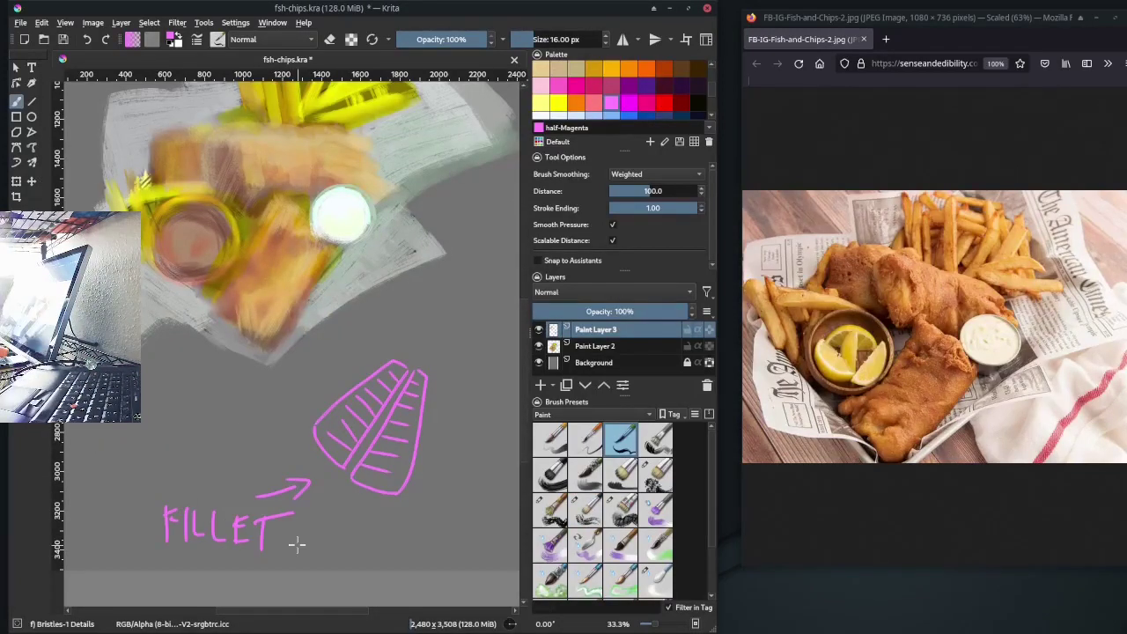
Undo the magenta fillet sketch and its label
{"action": "key", "text": "ctrl+z"}
{"action": "key", "text": "ctrl+z"}
{"action": "key", "text": "ctrl+z"}
{"action": "key", "text": "ctrl+z"}
{"action": "key", "text": "ctrl+z"}
{"action": "scroll", "coordinate": [308, 353], "scroll_direction": "up", "scroll_amount": 5}
{"action": "left_click", "coordinate": [935, 451]}
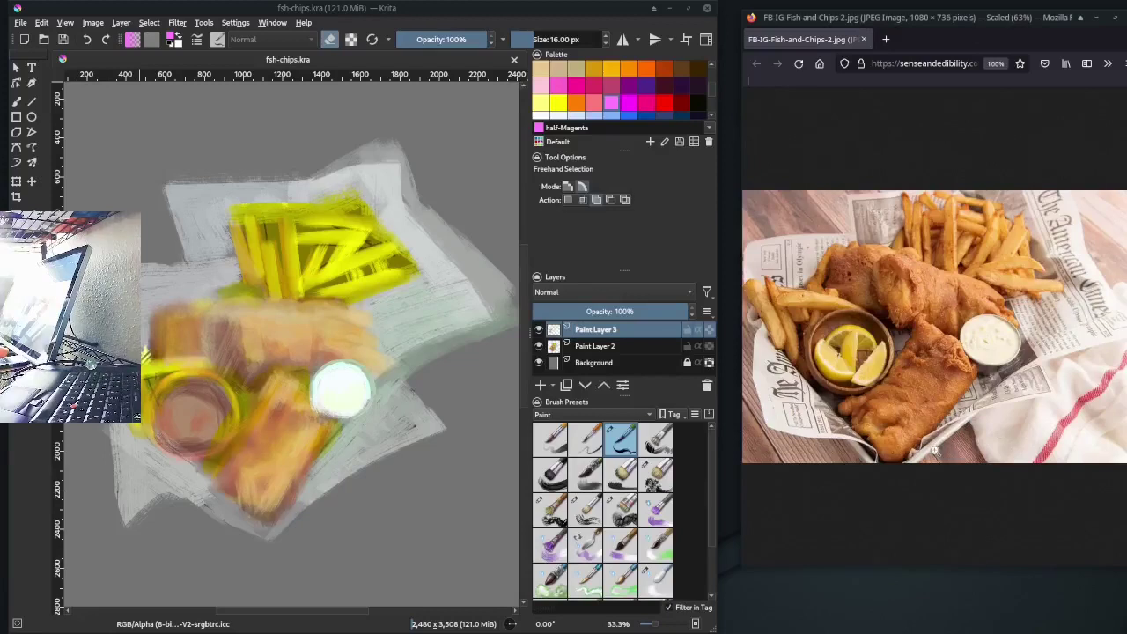
Paint yellow lemon slices inside the bowl and outline the wedges in Calamansi with Bristles-1 Details
{"action": "left_click", "coordinate": [557, 68]}
{"action": "left_click", "coordinate": [586, 509]}
{"action": "scroll", "coordinate": [222, 334], "scroll_direction": "up", "scroll_amount": 1}
{"action": "key", "text": "b"}
{"action": "left_click_drag", "start_coordinate": [299, 339], "coordinate": [257, 387]}
{"action": "mouse_move", "coordinate": [253, 329]}
{"action": "left_mouse_down"}
{"action": "mouse_move", "coordinate": [223, 334]}
{"action": "mouse_move", "coordinate": [255, 379]}
{"action": "mouse_move", "coordinate": [290, 314]}
{"action": "mouse_move", "coordinate": [251, 365]}
{"action": "left_mouse_up"}
{"action": "key", "text": "slash"}
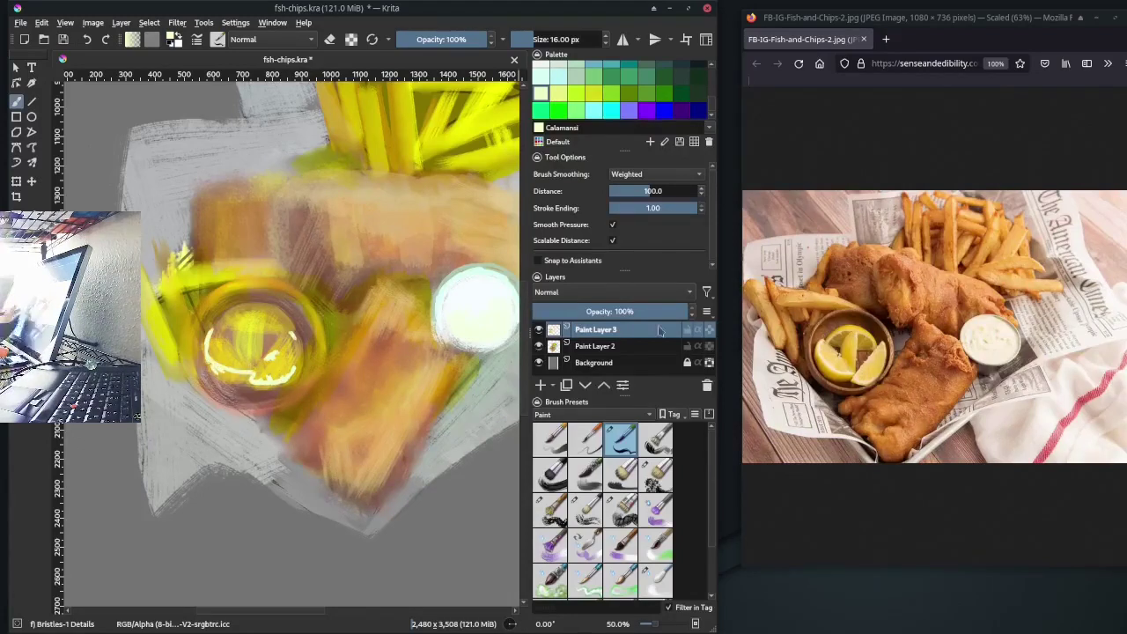
Add pale segment lines to the lemon wedges and soften them with Blender Blur
{"action": "mouse_move", "coordinate": [291, 361]}
{"action": "left_mouse_down"}
{"action": "mouse_move", "coordinate": [238, 387]}
{"action": "mouse_move", "coordinate": [271, 396]}
{"action": "left_mouse_up"}
{"action": "key", "text": "slash"}
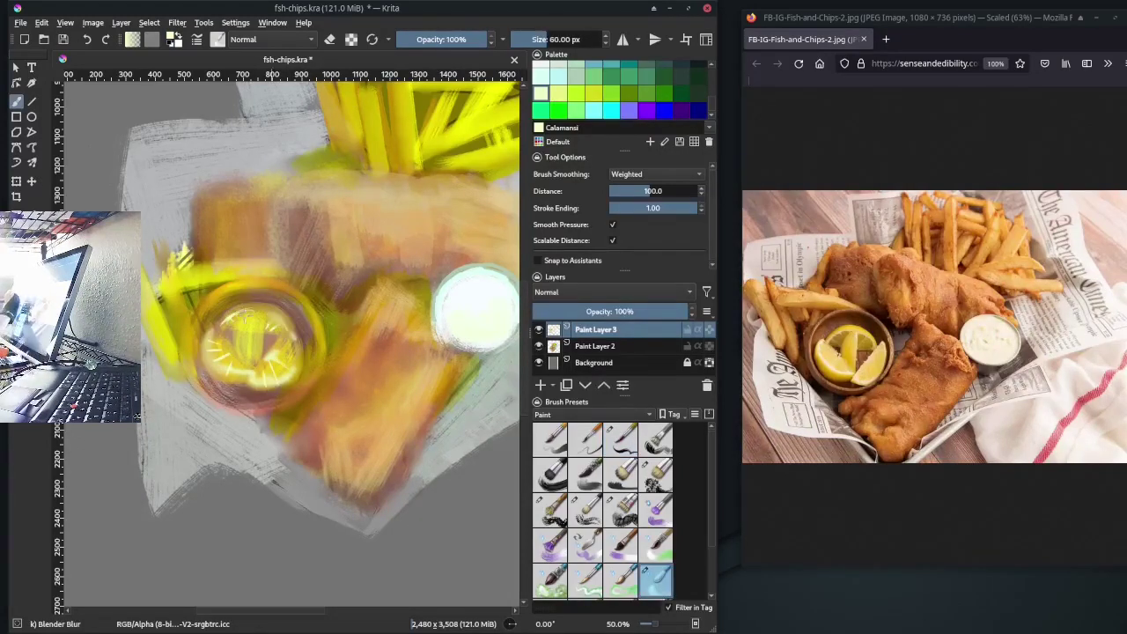
{"action": "scroll", "coordinate": [280, 385], "scroll_direction": "down", "scroll_amount": 2}
{"action": "key", "text": "slash"}
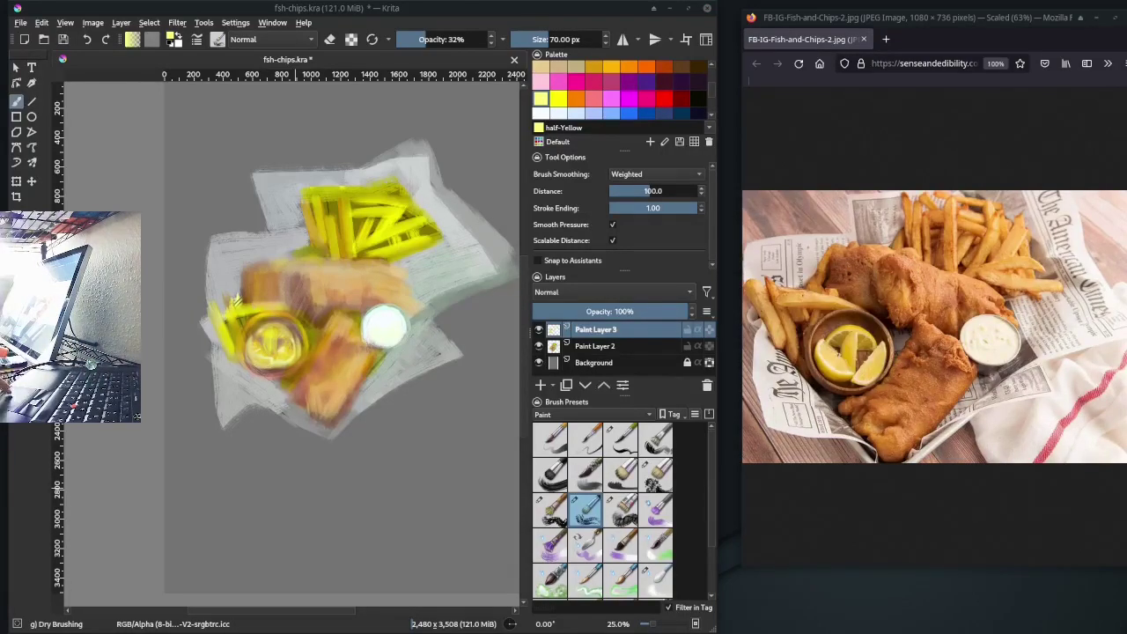
Duplicate Paint Layer 2, set the copy to Overlay blending, and merge it down to intensify the colours
{"action": "left_click", "coordinate": [121, 22]}
{"action": "left_click", "coordinate": [154, 70]}
{"action": "left_click", "coordinate": [612, 291]}
{"action": "left_click", "coordinate": [568, 299]}
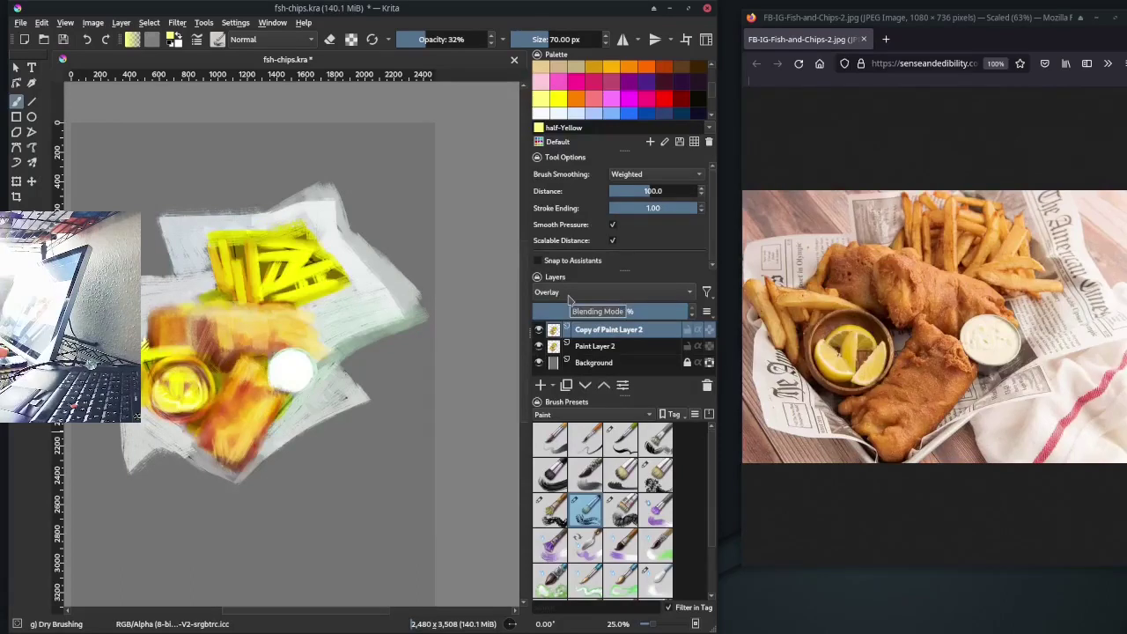
{"action": "left_click", "coordinate": [121, 22]}
{"action": "left_click", "coordinate": [176, 209]}
Outline the individual chips in the top pile with Dark crimson lines using Bristles-1 Details
{"action": "key", "text": "slash"}
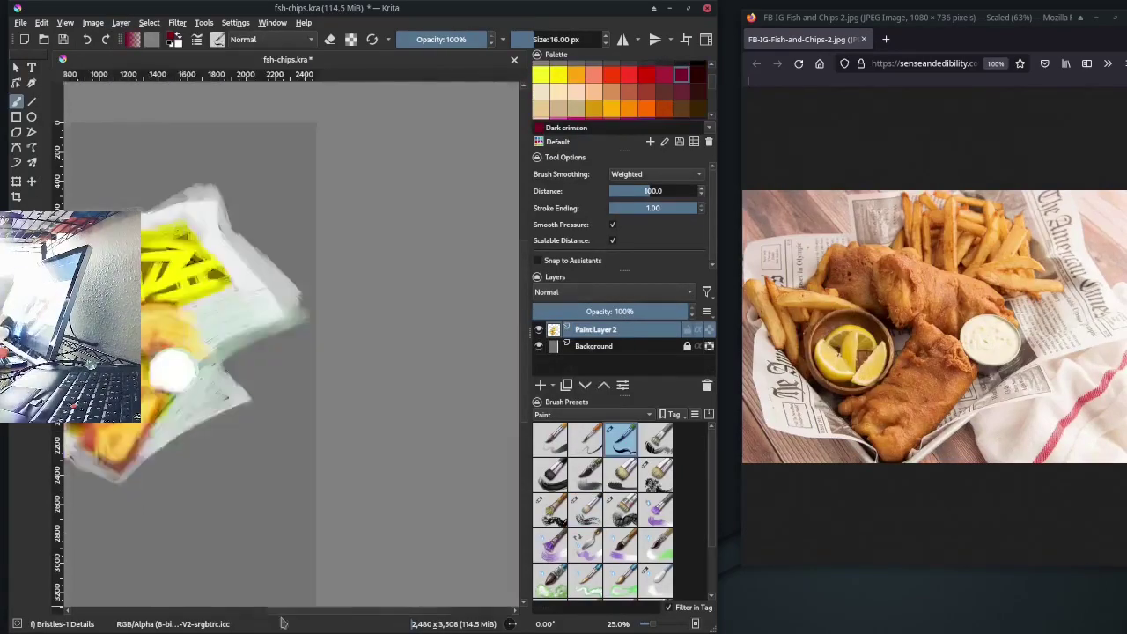
{"action": "left_click_drag", "start_coordinate": [459, 271], "coordinate": [393, 303]}
{"action": "mouse_move", "coordinate": [435, 240]}
{"action": "left_mouse_down"}
{"action": "mouse_move", "coordinate": [403, 273]}
{"action": "mouse_move", "coordinate": [426, 239]}
{"action": "left_mouse_up"}
{"action": "left_click_drag", "start_coordinate": [373, 241], "coordinate": [371, 303]}
{"action": "left_click_drag", "start_coordinate": [363, 257], "coordinate": [352, 302]}
{"action": "left_click_drag", "start_coordinate": [349, 232], "coordinate": [338, 296]}
{"action": "left_click_drag", "start_coordinate": [336, 239], "coordinate": [331, 294]}
{"action": "left_click_drag", "start_coordinate": [329, 234], "coordinate": [428, 220]}
{"action": "left_click_drag", "start_coordinate": [402, 241], "coordinate": [440, 224]}
Draw dark contour lines on the lower and upper fish pieces with Bristles-1 Details
{"action": "left_click_drag", "start_coordinate": [348, 381], "coordinate": [335, 451]}
{"action": "left_click_drag", "start_coordinate": [345, 384], "coordinate": [369, 440]}
{"action": "left_click_drag", "start_coordinate": [313, 308], "coordinate": [310, 361]}
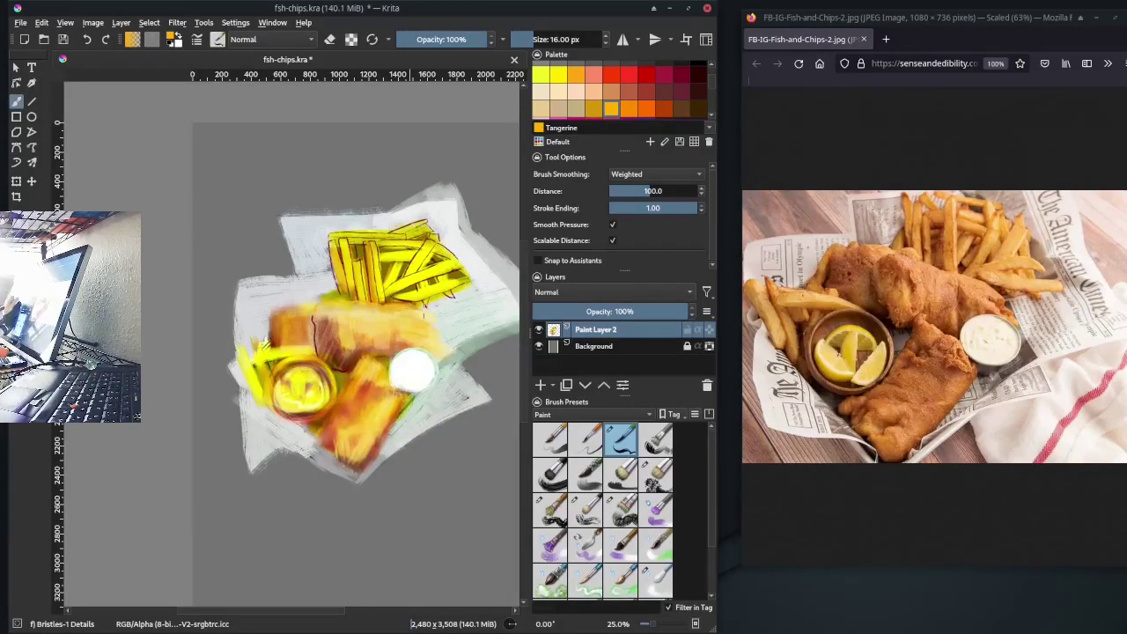
Define the chips beside the bowl and the fish edges with Tangerine and Lemon yellow lines
{"action": "left_click", "coordinate": [611, 108]}
{"action": "left_click", "coordinate": [540, 74]}
{"action": "left_click_drag", "start_coordinate": [250, 340], "coordinate": [265, 403]}
{"action": "left_click_drag", "start_coordinate": [239, 351], "coordinate": [256, 407]}
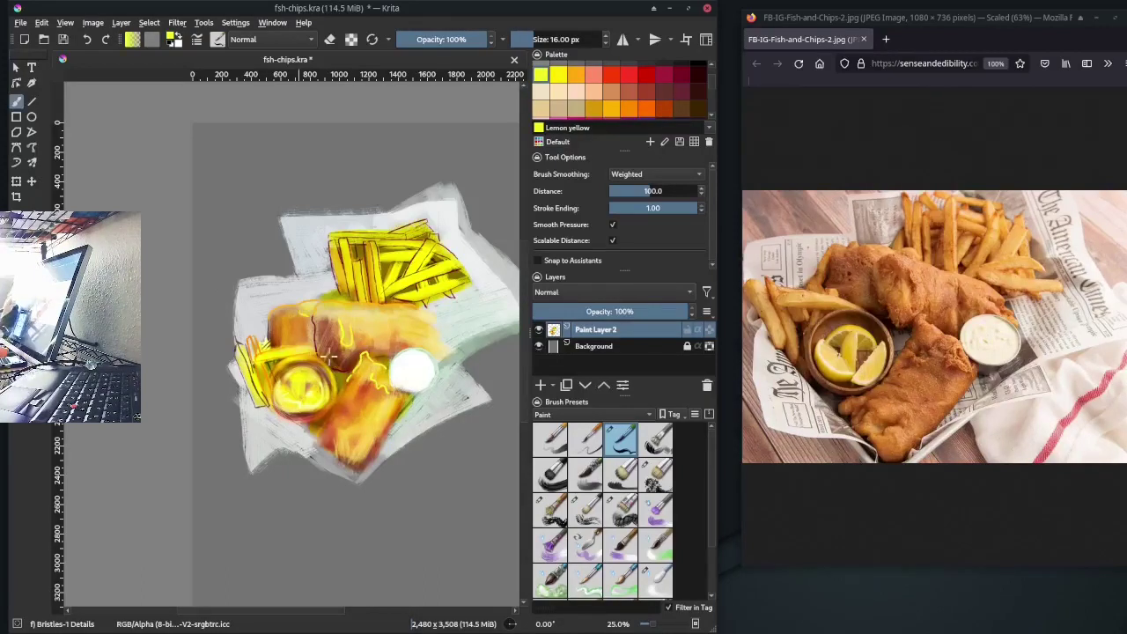
Add Orange and choco texture marks to the fish and blend them with Blender Blur at 60 px
{"action": "left_click", "coordinate": [356, 437], "text": "ctrl"}
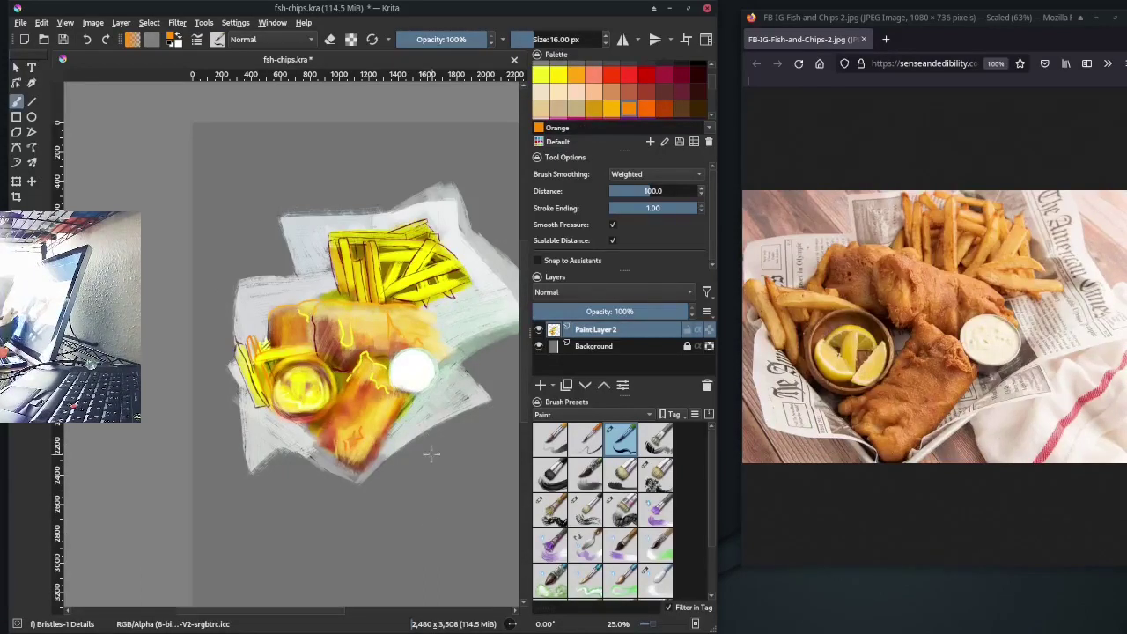
{"action": "left_click", "coordinate": [628, 91]}
{"action": "left_click", "coordinate": [585, 509]}
{"action": "left_click", "coordinate": [656, 581]}
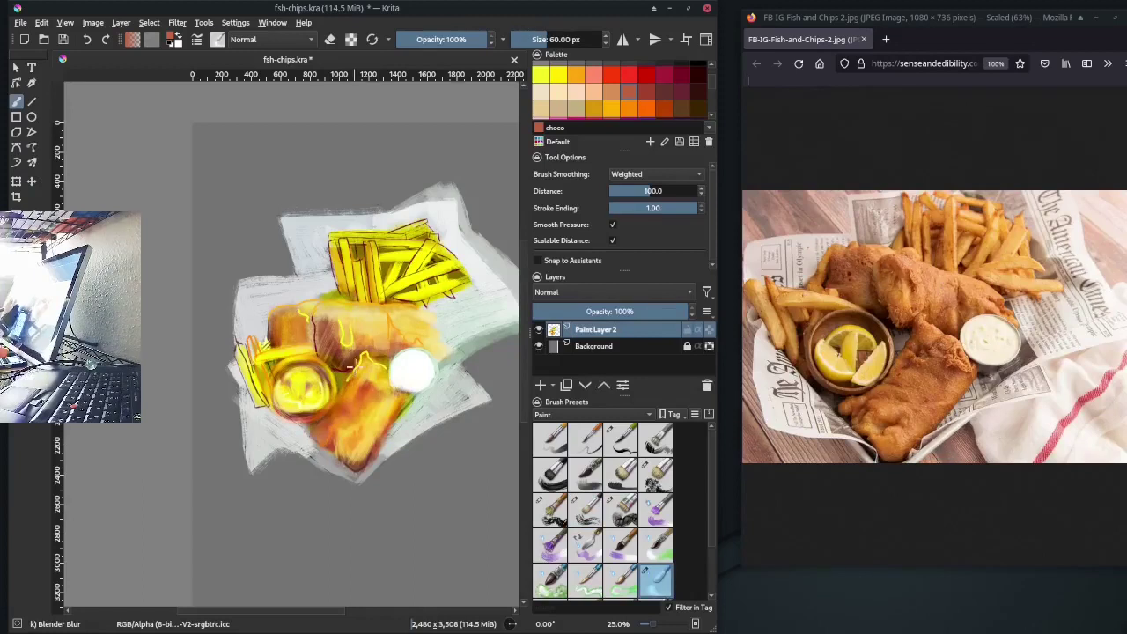
Draw a Straw-coloured rim around the lemon bowl with Bristles-1 Details and stabilized smoothing
{"action": "left_click", "coordinate": [621, 437]}
{"action": "left_click", "coordinate": [419, 367], "text": "ctrl"}
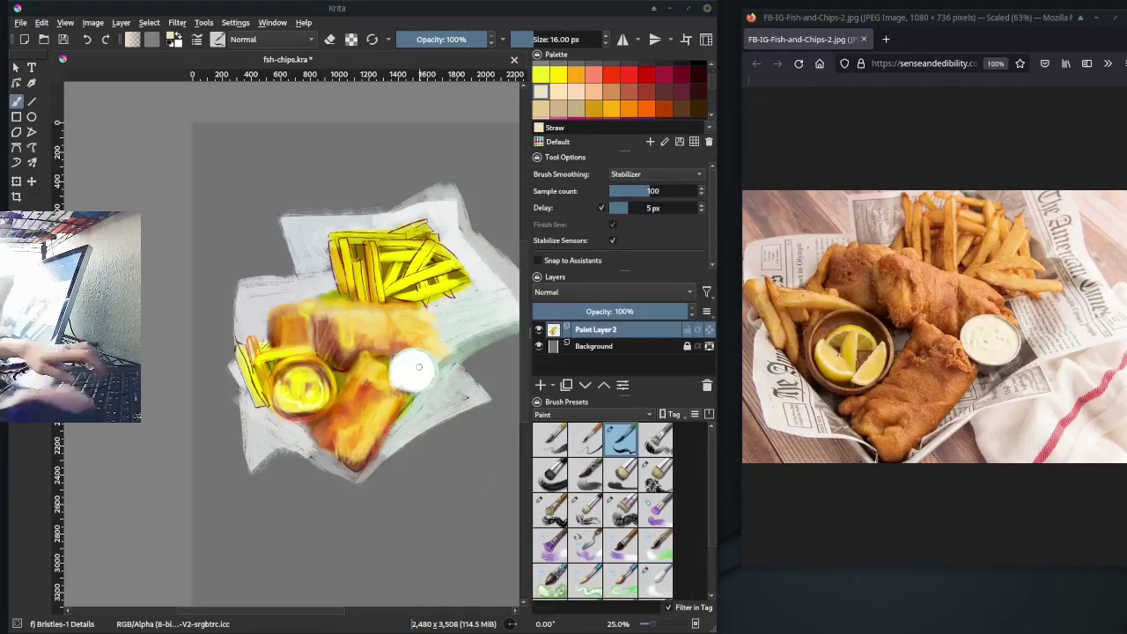
{"action": "mouse_move", "coordinate": [291, 365]}
{"action": "left_mouse_down"}
{"action": "mouse_move", "coordinate": [334, 413]}
{"action": "mouse_move", "coordinate": [310, 465]}
{"action": "left_mouse_up"}
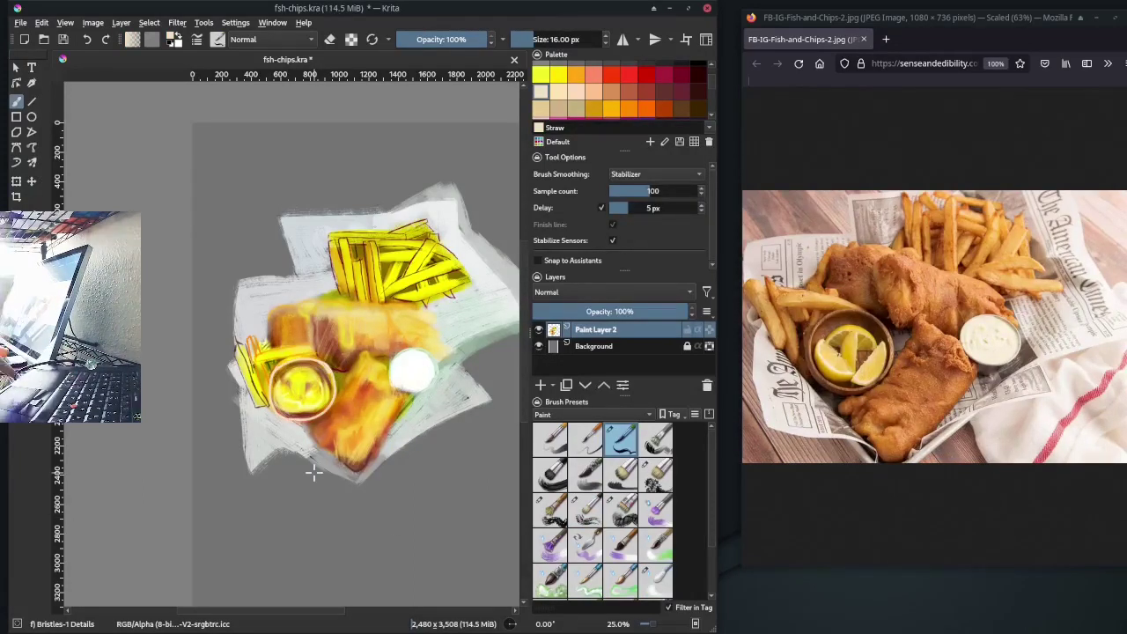
Soften the outlines of the top chips with Blender Blur at 50 px
{"action": "left_click", "coordinate": [656, 581]}
{"action": "left_click_drag", "start_coordinate": [407, 303], "coordinate": [457, 250]}
{"action": "left_click_drag", "start_coordinate": [345, 240], "coordinate": [426, 236]}
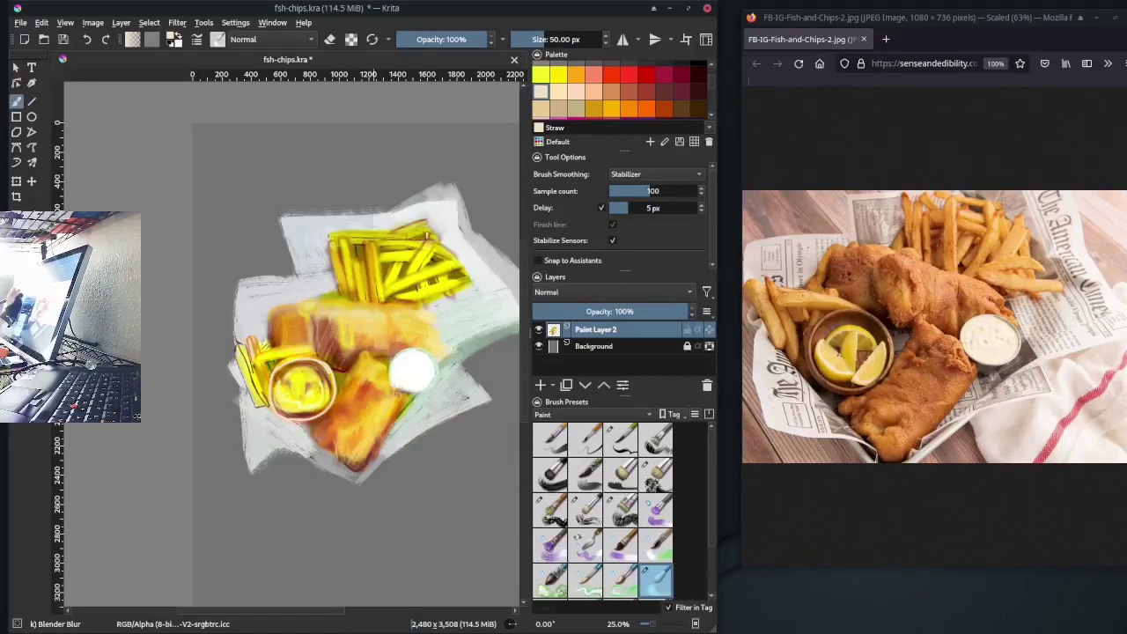
Shade the newspaper around the top chips with pale green strokes using the Dry Bristles brush
{"action": "left_click", "coordinate": [583, 107]}
{"action": "left_click", "coordinate": [656, 473]}
{"action": "left_click_drag", "start_coordinate": [445, 304], "coordinate": [458, 334]}
{"action": "left_click_drag", "start_coordinate": [449, 275], "coordinate": [468, 246]}
{"action": "left_click_drag", "start_coordinate": [328, 242], "coordinate": [290, 277]}
Add Cerulean frost shadows to the newspaper below the fish and around the bowl and side chips
{"action": "left_click", "coordinate": [594, 94]}
{"action": "left_click_drag", "start_coordinate": [378, 442], "coordinate": [331, 480]}
{"action": "left_click_drag", "start_coordinate": [295, 412], "coordinate": [256, 434]}
{"action": "left_click_drag", "start_coordinate": [265, 308], "coordinate": [245, 339]}
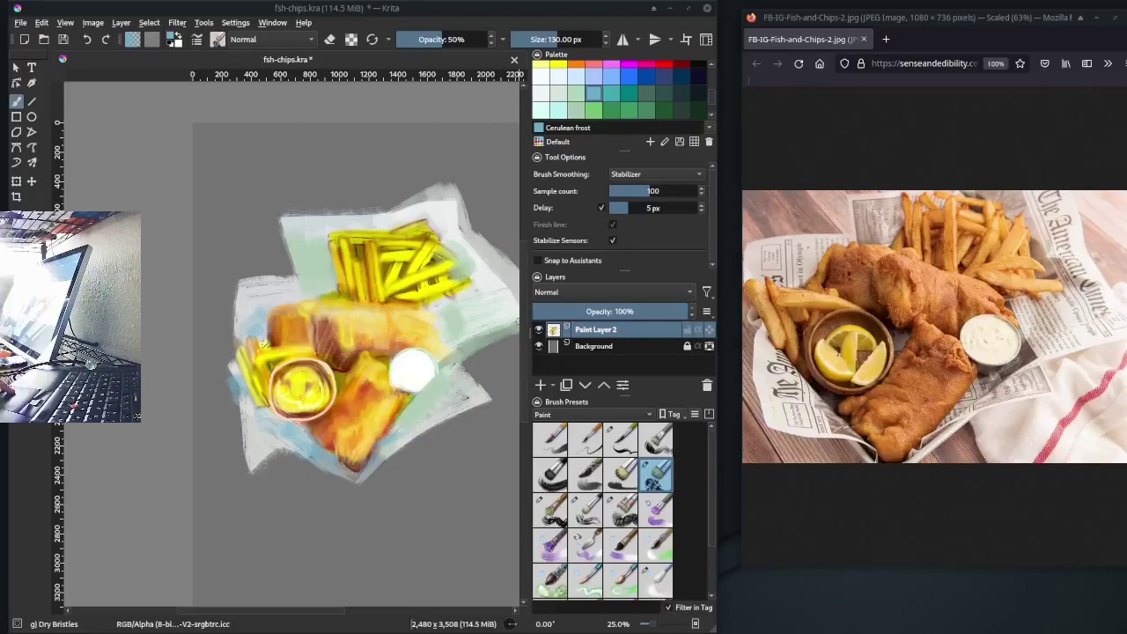
Brush Yellow ochre over the top chips using Dry Brushing at 70 px
{"action": "scroll", "coordinate": [616, 88], "scroll_direction": "down", "scroll_amount": 2}
{"action": "left_click", "coordinate": [593, 84]}
{"action": "left_click", "coordinate": [586, 509]}
{"action": "mouse_move", "coordinate": [354, 250]}
{"action": "left_mouse_down"}
{"action": "mouse_move", "coordinate": [400, 273]}
{"action": "mouse_move", "coordinate": [406, 293]}
{"action": "left_mouse_up"}
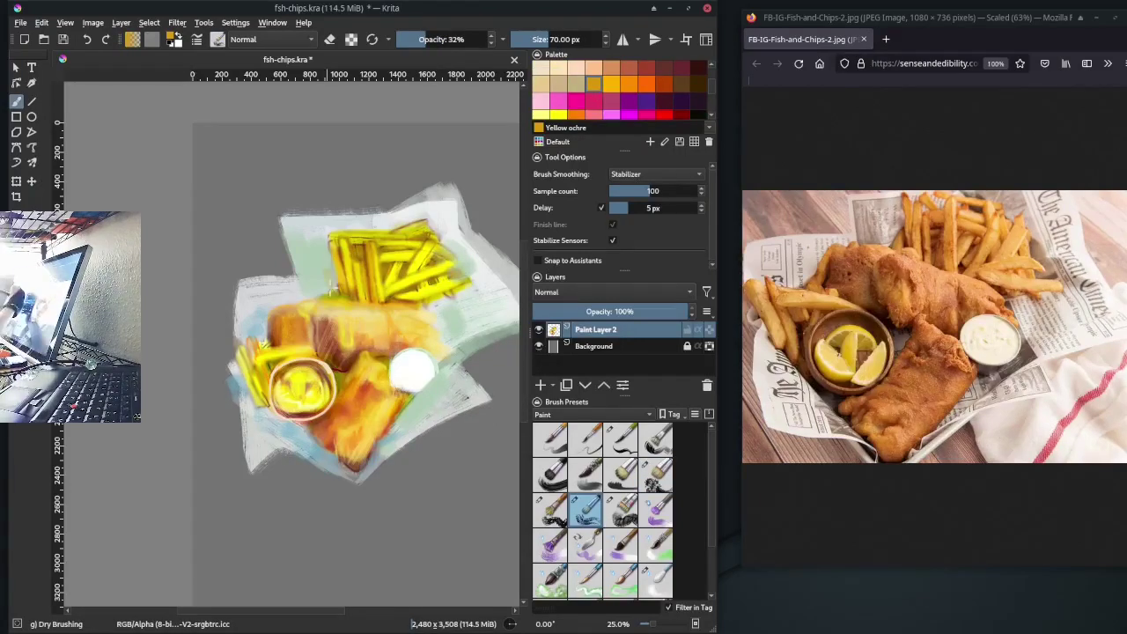
Warm the top chips and the chips beside the bowl with Tangerine strokes, with RGB Yellow for accents
{"action": "scroll", "coordinate": [616, 88], "scroll_direction": "down", "scroll_amount": 1}
{"action": "left_click", "coordinate": [611, 75]}
{"action": "left_click_drag", "start_coordinate": [378, 243], "coordinate": [374, 300]}
{"action": "left_click_drag", "start_coordinate": [429, 215], "coordinate": [405, 275]}
{"action": "left_click_drag", "start_coordinate": [458, 271], "coordinate": [392, 298]}
{"action": "left_click_drag", "start_coordinate": [424, 229], "coordinate": [381, 251]}
{"action": "left_click_drag", "start_coordinate": [361, 243], "coordinate": [357, 300]}
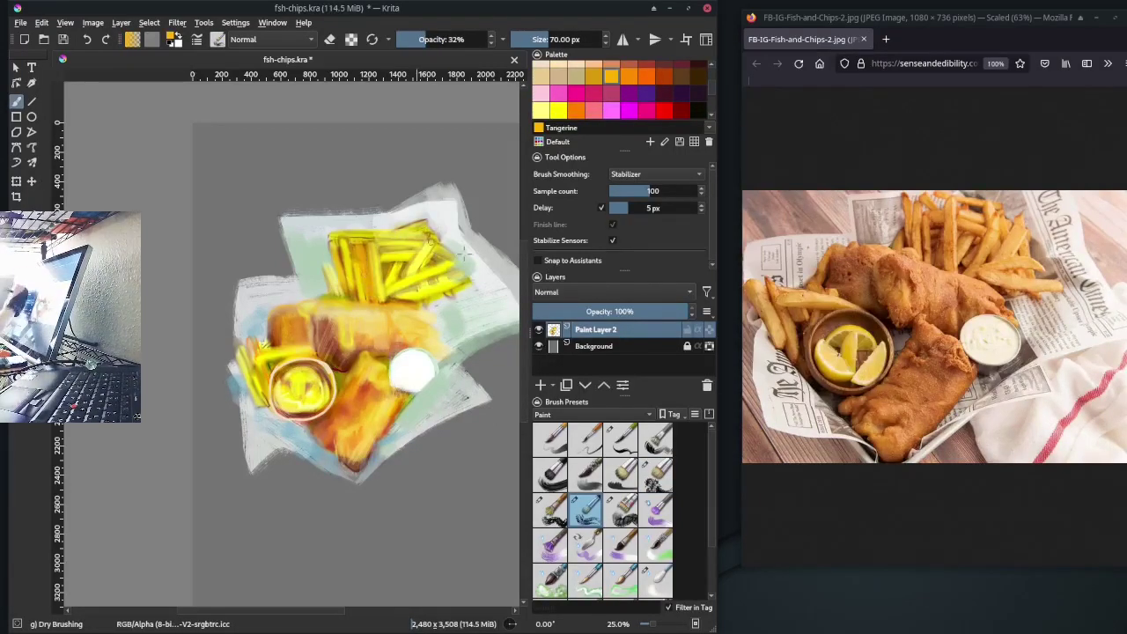
{"action": "left_click_drag", "start_coordinate": [265, 350], "coordinate": [256, 412]}
{"action": "left_click", "coordinate": [558, 109]}
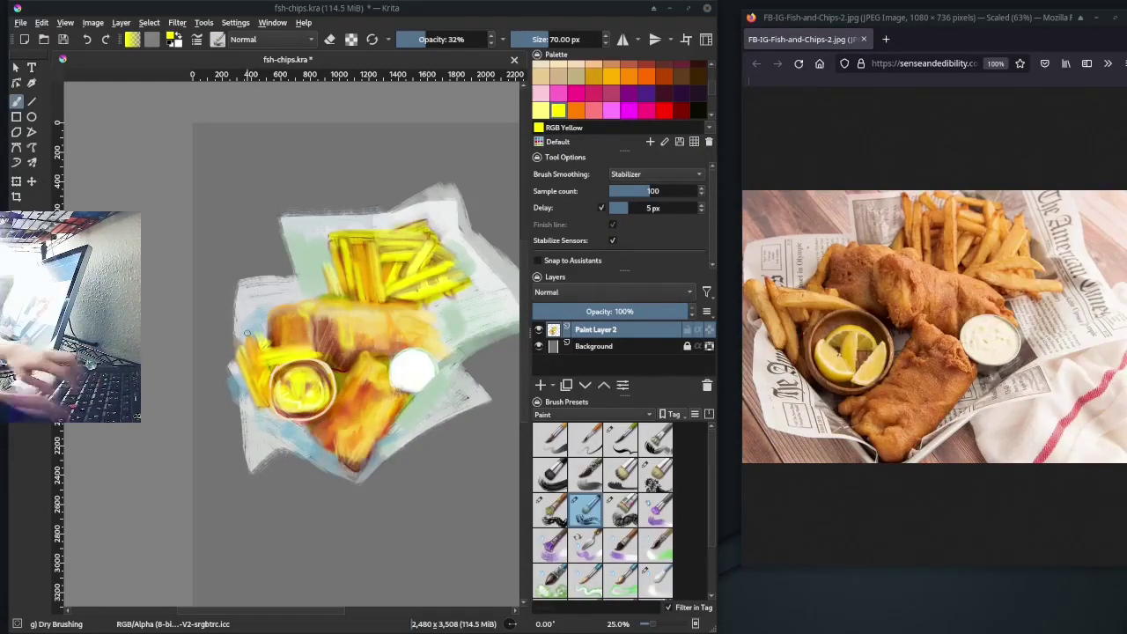
Darken both fish pieces with Deep carmine strokes using the Dry Textured Creases brush
{"action": "left_click", "coordinate": [620, 509]}
{"action": "left_click_drag", "start_coordinate": [387, 397], "coordinate": [325, 458]}
{"action": "left_click_drag", "start_coordinate": [396, 321], "coordinate": [321, 361]}
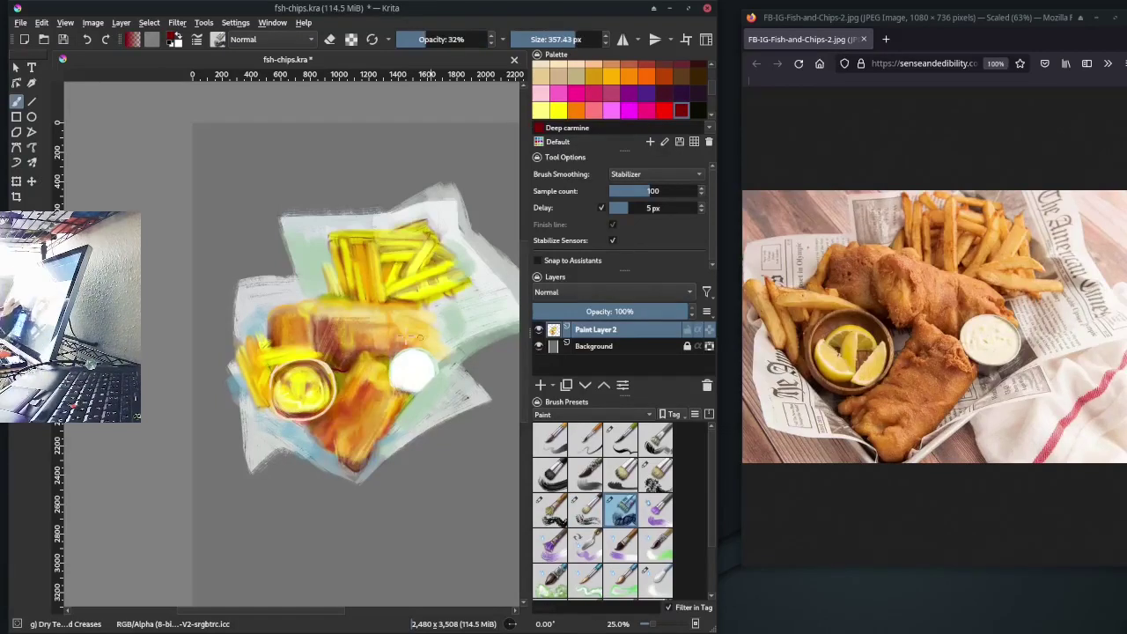
{"action": "left_click_drag", "start_coordinate": [313, 304], "coordinate": [269, 357]}
Layer Sienna strokes over the upper and lower fish pieces using the textured creases brush
{"action": "left_click", "coordinate": [664, 74]}
{"action": "left_click_drag", "start_coordinate": [423, 317], "coordinate": [357, 333]}
{"action": "mouse_move", "coordinate": [400, 325]}
{"action": "left_mouse_down"}
{"action": "mouse_move", "coordinate": [350, 352]}
{"action": "mouse_move", "coordinate": [268, 303]}
{"action": "left_mouse_up"}
{"action": "left_click_drag", "start_coordinate": [401, 356], "coordinate": [347, 423]}
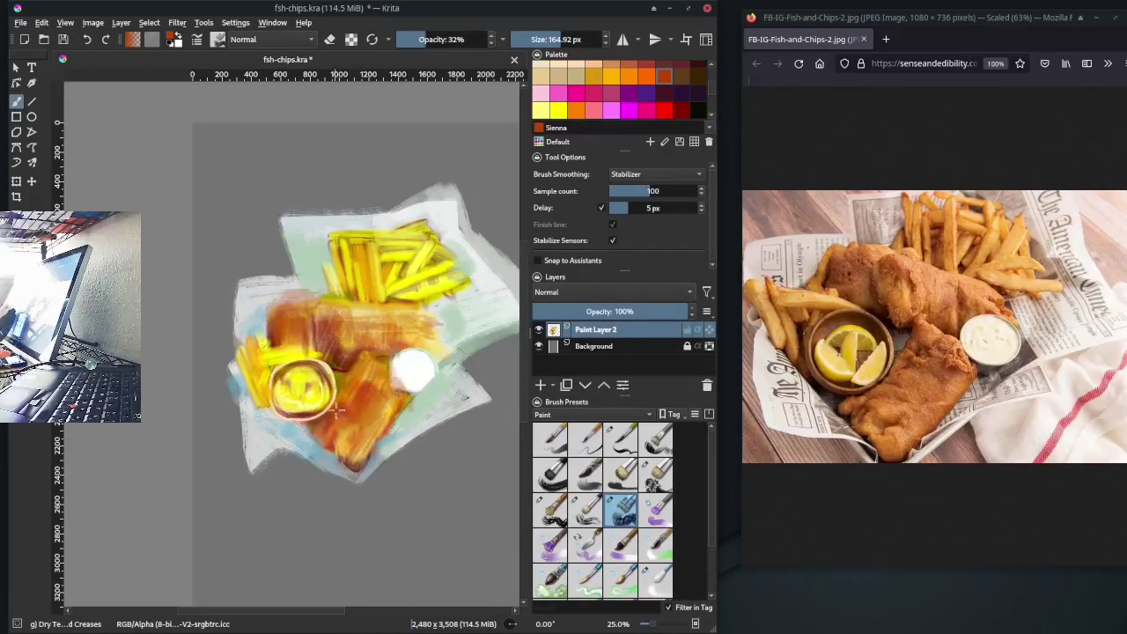
Rework the lower fish with Persian orange using Dry Bristles Eroded, and deepen the chips with Orange using Dry Brushing
{"action": "left_click", "coordinate": [383, 388], "text": "ctrl"}
{"action": "key", "text": "slash"}
{"action": "mouse_move", "coordinate": [352, 428]}
{"action": "left_mouse_down"}
{"action": "mouse_move", "coordinate": [374, 396]}
{"action": "mouse_move", "coordinate": [396, 432]}
{"action": "left_mouse_up"}
{"action": "left_click", "coordinate": [370, 392], "text": "ctrl"}
{"action": "left_click_drag", "start_coordinate": [352, 467], "coordinate": [340, 368]}
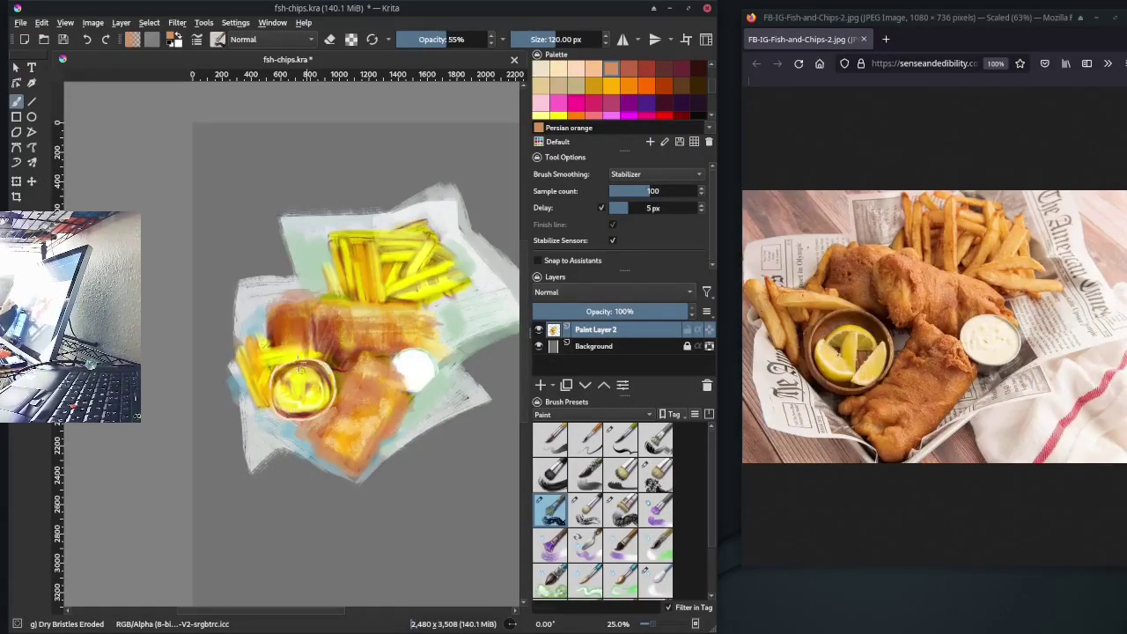
{"action": "key", "text": "slash"}
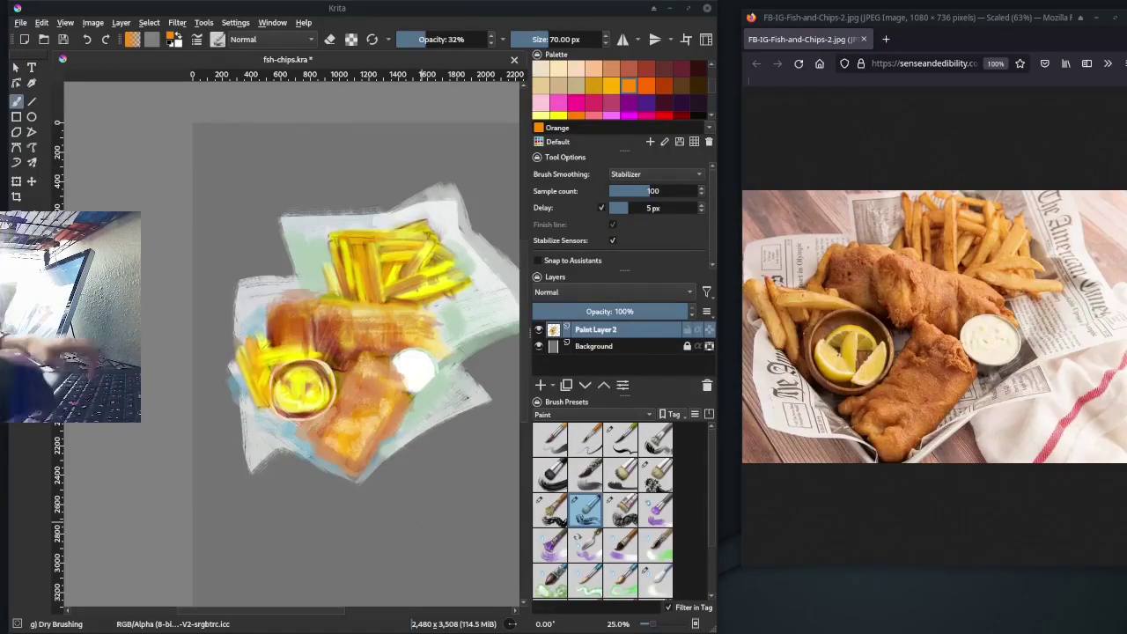
Brush pale strokes over the right side and lower left of the newspaper to lighten it
{"action": "key", "text": "slash"}
{"action": "mouse_move", "coordinate": [466, 227]}
{"action": "left_mouse_down"}
{"action": "mouse_move", "coordinate": [502, 264]}
{"action": "mouse_move", "coordinate": [507, 334]}
{"action": "left_mouse_up"}
{"action": "left_click_drag", "start_coordinate": [493, 334], "coordinate": [424, 335]}
{"action": "left_click_drag", "start_coordinate": [388, 251], "coordinate": [476, 352]}
{"action": "mouse_move", "coordinate": [207, 441]}
{"action": "left_mouse_down"}
{"action": "mouse_move", "coordinate": [168, 466]}
{"action": "mouse_move", "coordinate": [163, 387]}
{"action": "left_mouse_up"}
Outline the newspaper's torn edges in White 100% using Dry Brushing at full opacity
{"action": "key", "text": "slash"}
{"action": "mouse_move", "coordinate": [211, 218]}
{"action": "left_mouse_down"}
{"action": "mouse_move", "coordinate": [148, 370]}
{"action": "mouse_move", "coordinate": [346, 445]}
{"action": "left_mouse_up"}
{"action": "left_click_drag", "start_coordinate": [414, 400], "coordinate": [486, 317]}
{"action": "left_click_drag", "start_coordinate": [212, 213], "coordinate": [315, 210]}
{"action": "left_click_drag", "start_coordinate": [211, 234], "coordinate": [301, 209]}
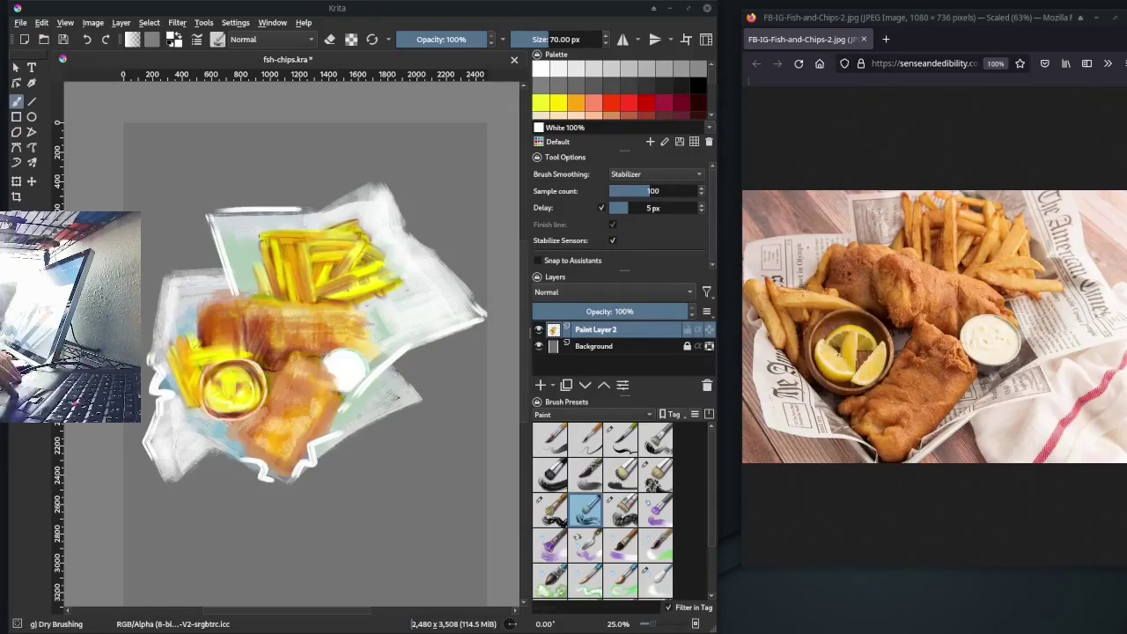
Close the reference photo and enlarge the painting window to fill the screen
{"action": "key", "text": "ctrl+w"}
{"action": "key", "text": "ctrl+Escape"}
{"action": "key", "text": "Escape"}
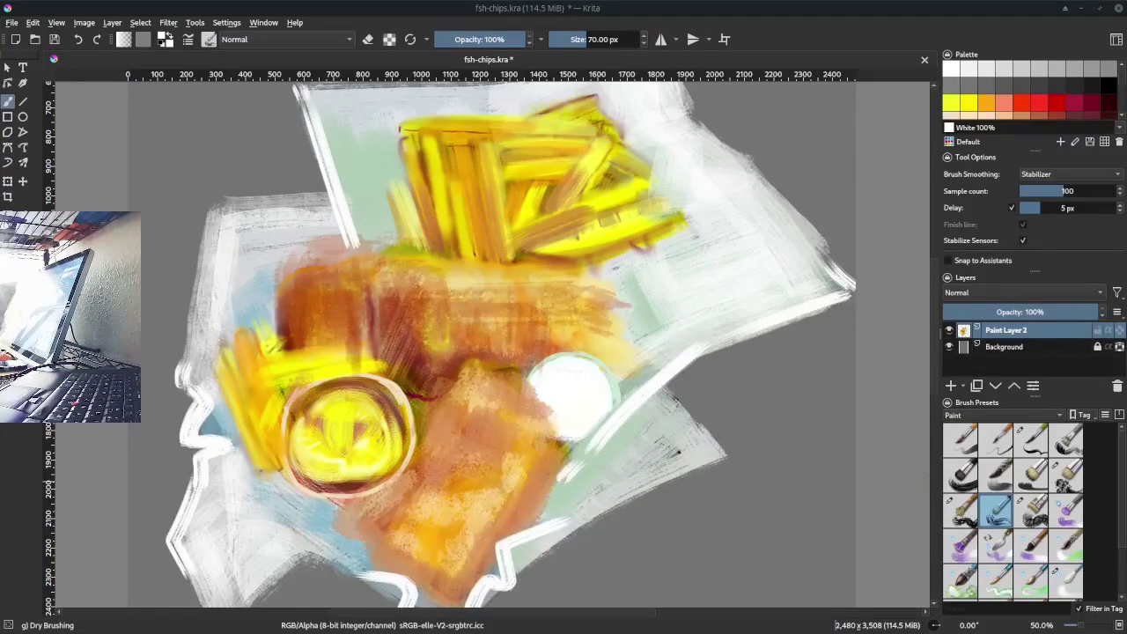
Open the About Krita dialog to check the program version
{"action": "key", "text": "alt+h"}
{"action": "key", "text": "k"}
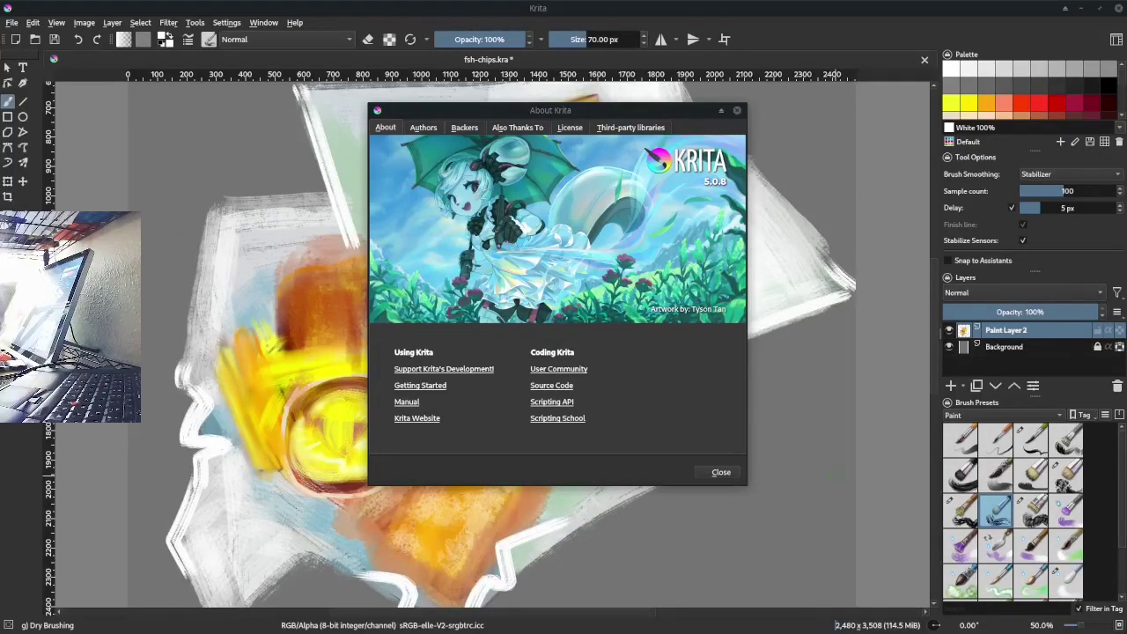
Dismiss the version information and save the fish-and-chips painting
{"action": "key", "text": "Escape"}
{"action": "key", "text": "ctrl+s"}
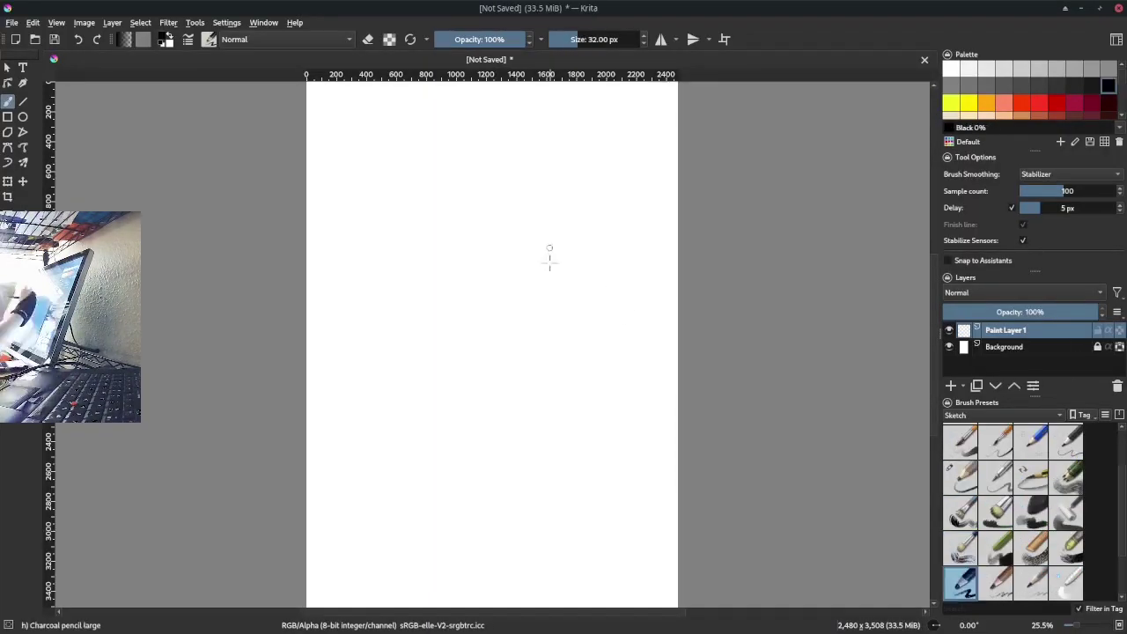
Sketch two curved fish-body halves on the blank canvas in MID-Grey 50% using Charcoal pencil large at 32 px
{"action": "left_click_drag", "start_coordinate": [546, 256], "coordinate": [604, 290]}
{"action": "key", "text": "ctrl+z"}
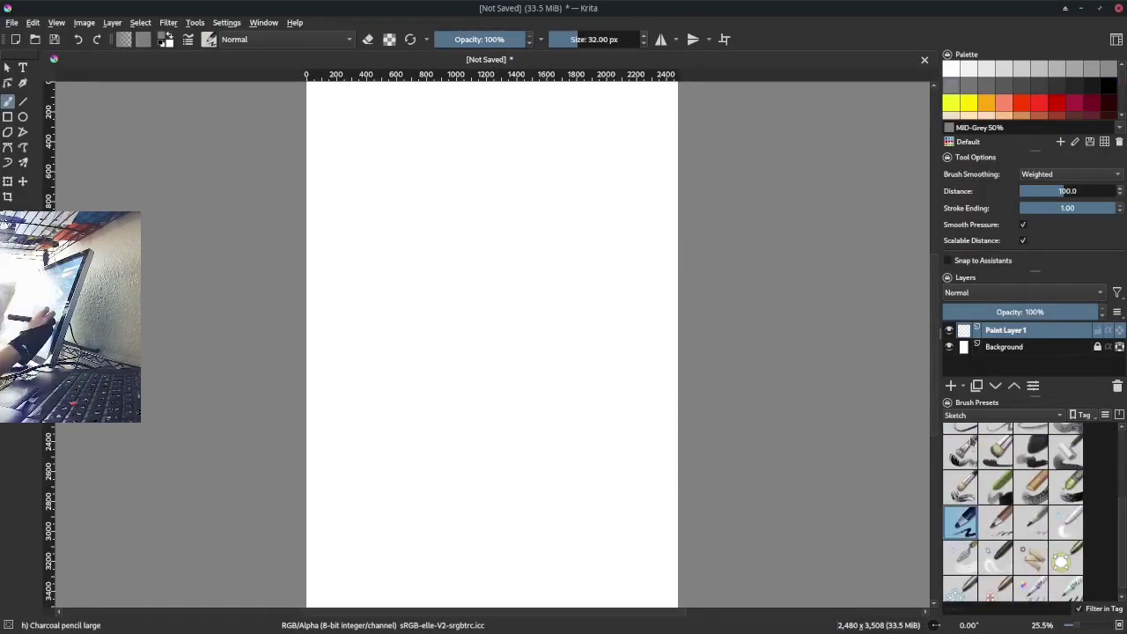
{"action": "key", "text": "ctrl+plus"}
{"action": "key", "text": "ctrl+plus"}
{"action": "left_click_drag", "start_coordinate": [559, 202], "coordinate": [536, 191]}
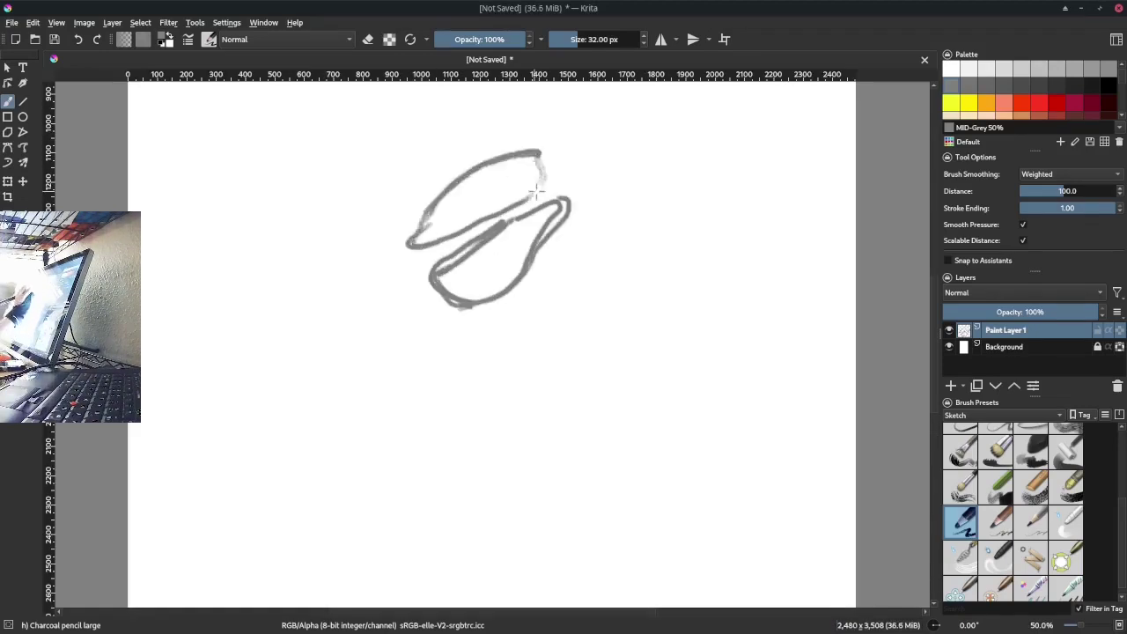
{"action": "left_click_drag", "start_coordinate": [376, 141], "coordinate": [445, 209]}
{"action": "key", "text": "ctrl+z"}
{"action": "left_click_drag", "start_coordinate": [366, 123], "coordinate": [449, 158]}
{"action": "key", "text": "e"}
{"action": "mouse_move", "coordinate": [370, 104]}
{"action": "left_mouse_down"}
{"action": "mouse_move", "coordinate": [332, 167]}
{"action": "mouse_move", "coordinate": [423, 158]}
{"action": "left_mouse_up"}
{"action": "key", "text": "slash"}
Sketch a fish head with an open mouth and round eye beside the body, erasing its stray lines
{"action": "left_click_drag", "start_coordinate": [662, 313], "coordinate": [694, 273]}
{"action": "left_click_drag", "start_coordinate": [647, 209], "coordinate": [701, 283]}
{"action": "left_click_drag", "start_coordinate": [632, 210], "coordinate": [593, 317]}
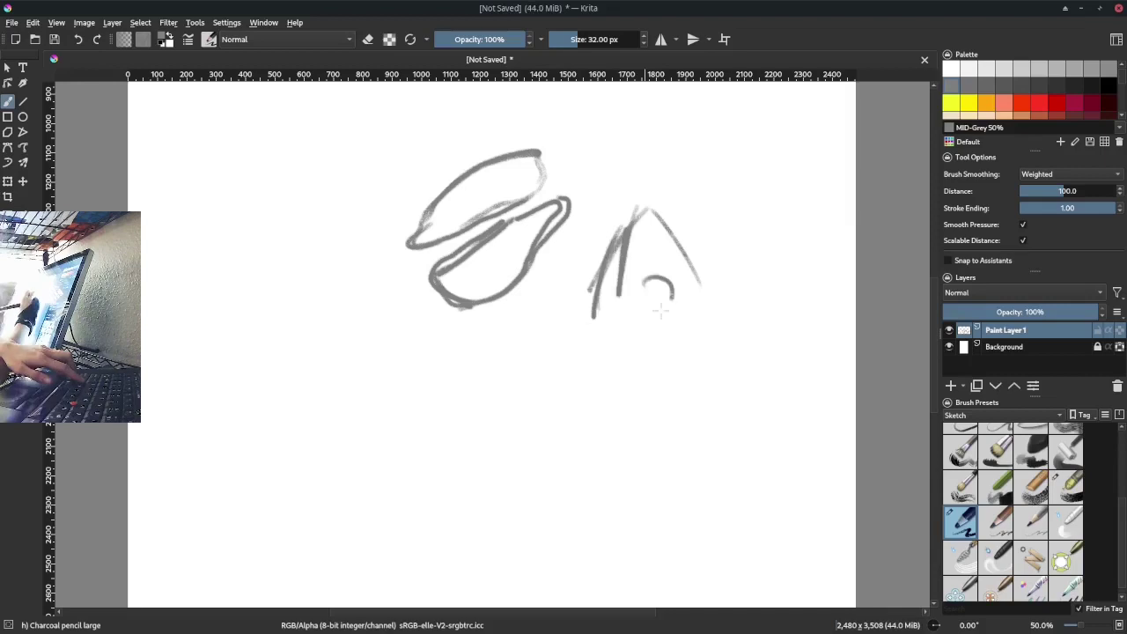
{"action": "left_click_drag", "start_coordinate": [660, 299], "coordinate": [700, 308]}
{"action": "left_click_drag", "start_coordinate": [588, 229], "coordinate": [600, 308]}
{"action": "left_click_drag", "start_coordinate": [625, 234], "coordinate": [703, 303]}
{"action": "key", "text": "e"}
{"action": "left_click_drag", "start_coordinate": [687, 203], "coordinate": [595, 332]}
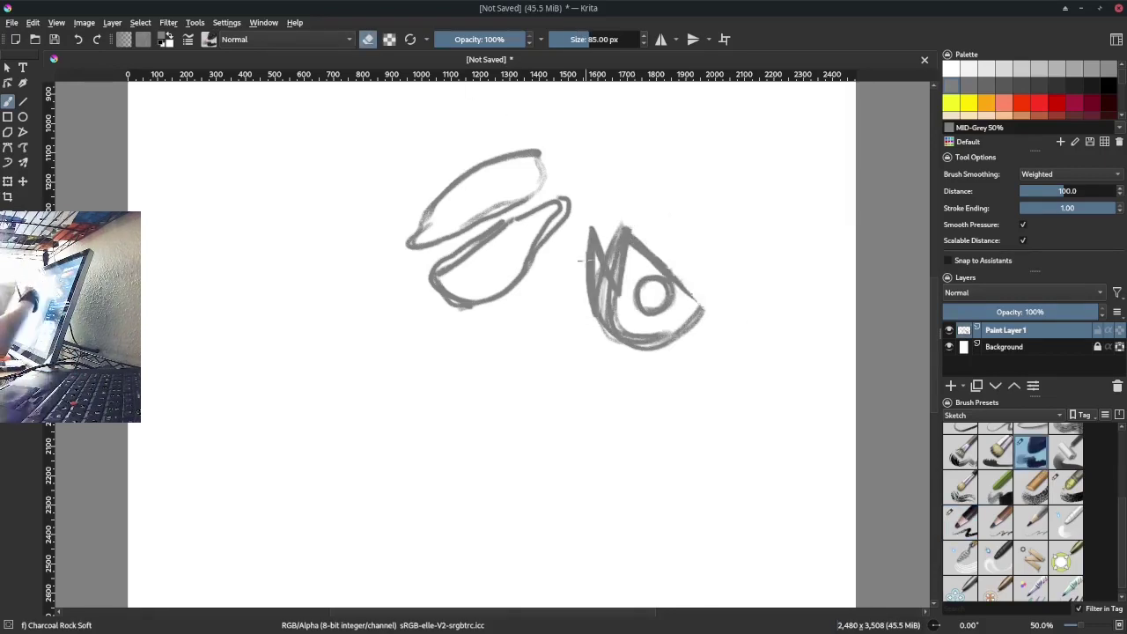
{"action": "left_click_drag", "start_coordinate": [581, 260], "coordinate": [616, 227]}
{"action": "key", "text": "slash"}
Select the fish head freehand, move it to the upper left of the body, and clear the selection
{"action": "key", "text": "ctrl+r"}
{"action": "left_click_drag", "start_coordinate": [730, 402], "coordinate": [589, 214]}
{"action": "key", "text": "t"}
{"action": "left_click_drag", "start_coordinate": [651, 291], "coordinate": [409, 161]}
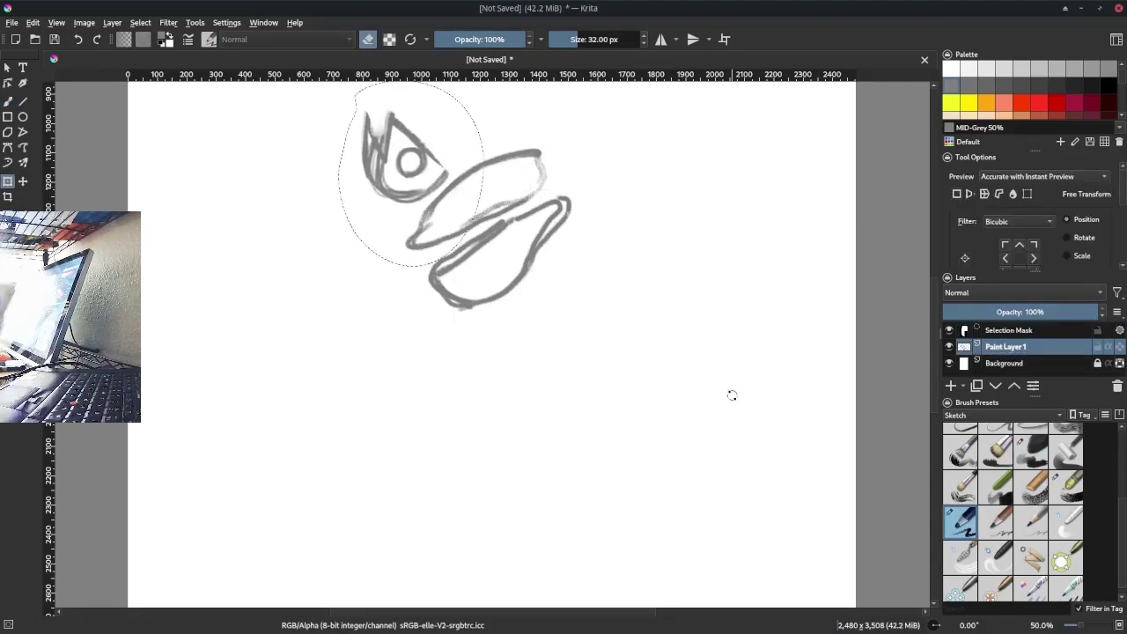
{"action": "key", "text": "ctrl+shift+a"}
Sketch a fanned tail at the body's lower-left end and round off the pointed tip of the lower half
{"action": "key", "text": "b"}
{"action": "key", "text": "e"}
{"action": "left_click_drag", "start_coordinate": [426, 221], "coordinate": [410, 303]}
{"action": "left_click_drag", "start_coordinate": [374, 236], "coordinate": [428, 263]}
{"action": "left_click_drag", "start_coordinate": [392, 251], "coordinate": [428, 278]}
{"action": "mouse_move", "coordinate": [533, 208]}
{"action": "left_mouse_down"}
{"action": "mouse_move", "coordinate": [439, 273]}
{"action": "mouse_move", "coordinate": [539, 238]}
{"action": "mouse_move", "coordinate": [520, 271]}
{"action": "left_mouse_up"}
{"action": "key", "text": "e"}
Sketch a shrimp to the right of the fish body and a small curled piece beside the head
{"action": "mouse_move", "coordinate": [577, 169]}
{"action": "left_mouse_down"}
{"action": "mouse_move", "coordinate": [576, 212]}
{"action": "mouse_move", "coordinate": [598, 192]}
{"action": "left_mouse_up"}
{"action": "left_click_drag", "start_coordinate": [457, 132], "coordinate": [451, 160]}
{"action": "left_click_drag", "start_coordinate": [300, 150], "coordinate": [371, 350]}
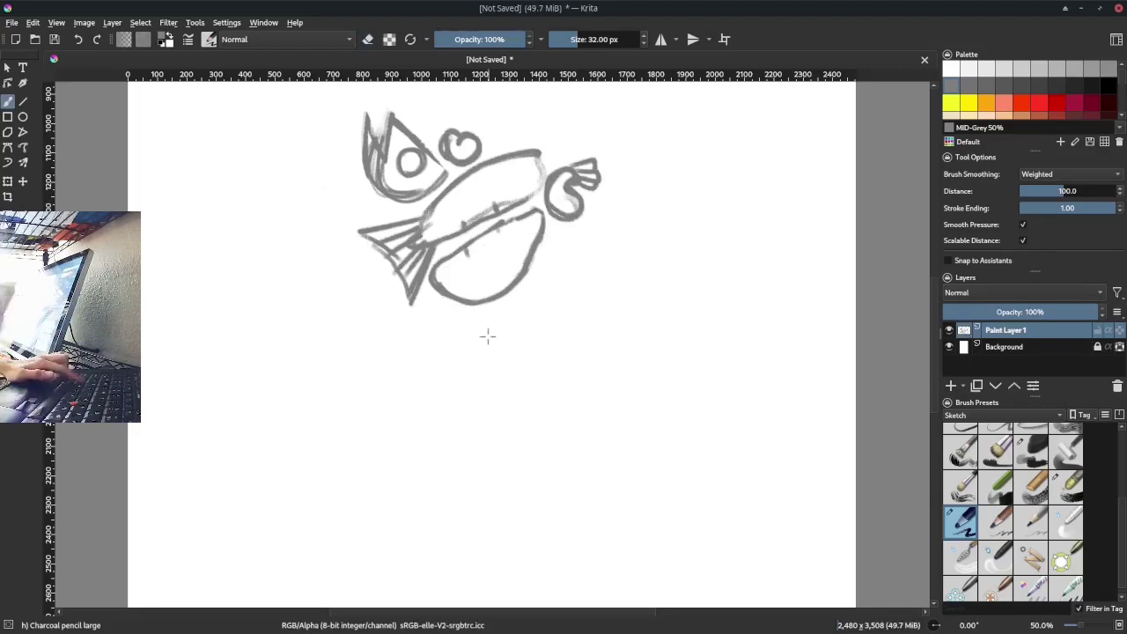
{"action": "key", "text": "ctrl+z"}
Sketch the jagged star-like outline of a newspaper sheet around all the fish pieces
{"action": "scroll", "coordinate": [485, 332], "scroll_direction": "up", "scroll_amount": 3}
{"action": "left_click_drag", "start_coordinate": [271, 281], "coordinate": [337, 275]}
{"action": "left_click_drag", "start_coordinate": [401, 268], "coordinate": [678, 290]}
{"action": "left_click_drag", "start_coordinate": [275, 291], "coordinate": [384, 377]}
{"action": "left_click_drag", "start_coordinate": [634, 300], "coordinate": [377, 423]}
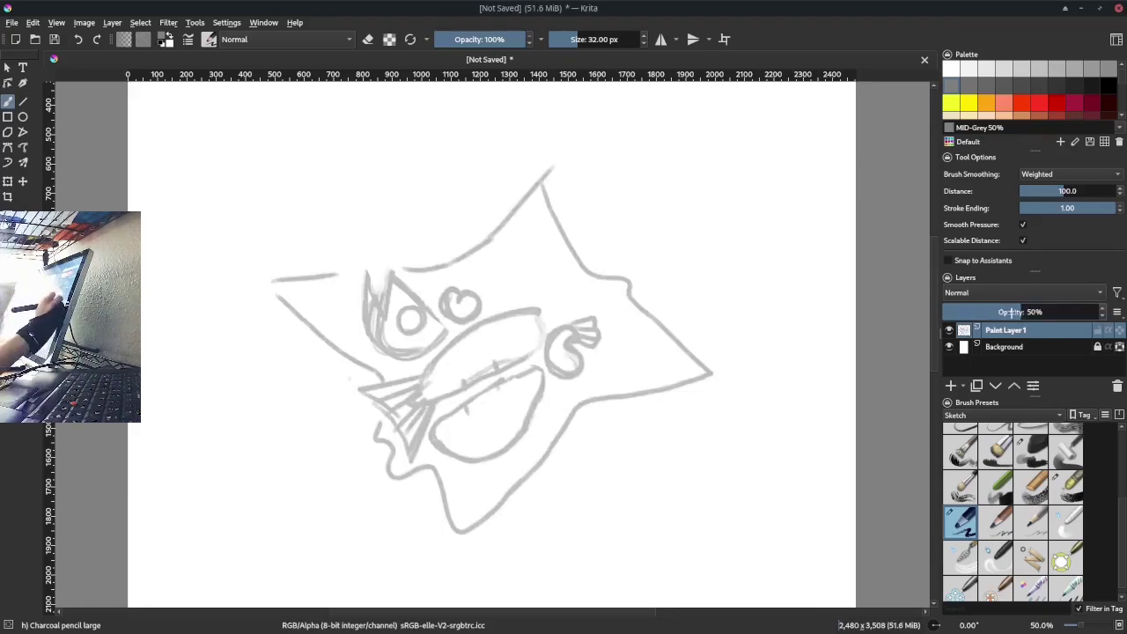
Add a layer above the faded sketch and ink the fish head in Mandarin with Ink-4 Pen Rough at 20 px
{"action": "key", "text": "Insert"}
{"action": "key", "text": "bracketright"}
{"action": "key", "text": "bracketright"}
{"action": "key", "text": "bracketright"}
{"action": "key", "text": "bracketright"}
{"action": "key", "text": "bracketright"}
{"action": "key", "text": "bracketright"}
{"action": "mouse_move", "coordinate": [384, 267]}
{"action": "left_mouse_down"}
{"action": "mouse_move", "coordinate": [380, 311]}
{"action": "mouse_move", "coordinate": [388, 269]}
{"action": "left_mouse_up"}
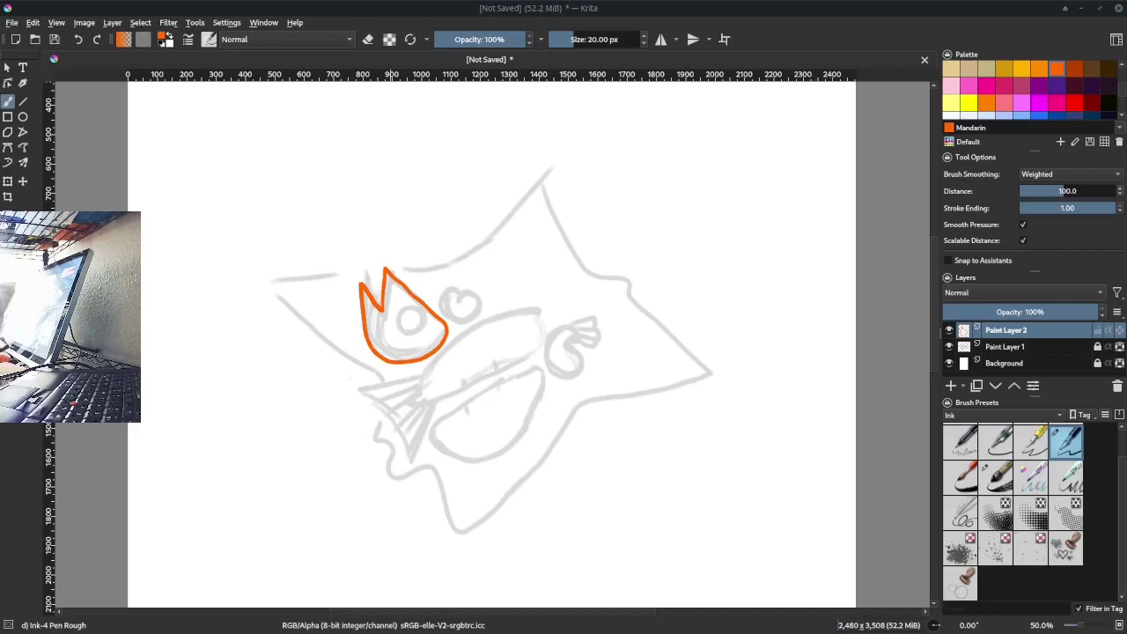
Ink the curled piece, shrimp, both body halves and tail in Mandarin over the sketch
{"action": "left_click_drag", "start_coordinate": [462, 293], "coordinate": [458, 317]}
{"action": "mouse_move", "coordinate": [559, 328]}
{"action": "left_mouse_down"}
{"action": "mouse_move", "coordinate": [581, 370]}
{"action": "mouse_move", "coordinate": [599, 339]}
{"action": "left_mouse_up"}
{"action": "left_click_drag", "start_coordinate": [427, 353], "coordinate": [548, 327]}
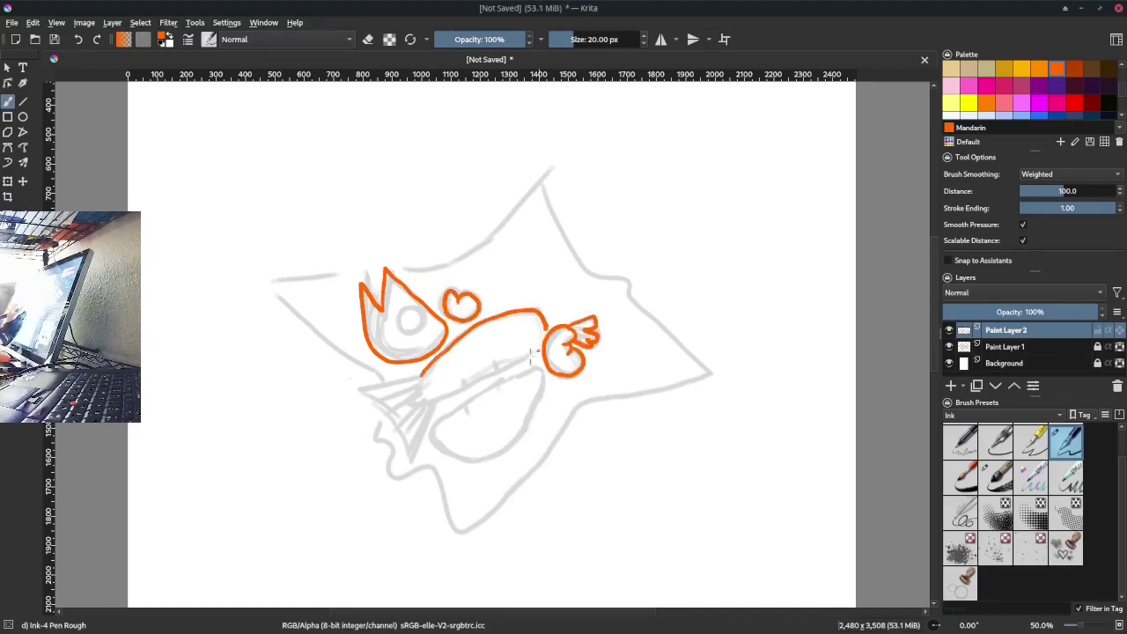
{"action": "left_click_drag", "start_coordinate": [422, 392], "coordinate": [539, 352]}
{"action": "left_click_drag", "start_coordinate": [357, 389], "coordinate": [412, 460]}
{"action": "left_click_drag", "start_coordinate": [539, 378], "coordinate": [436, 432]}
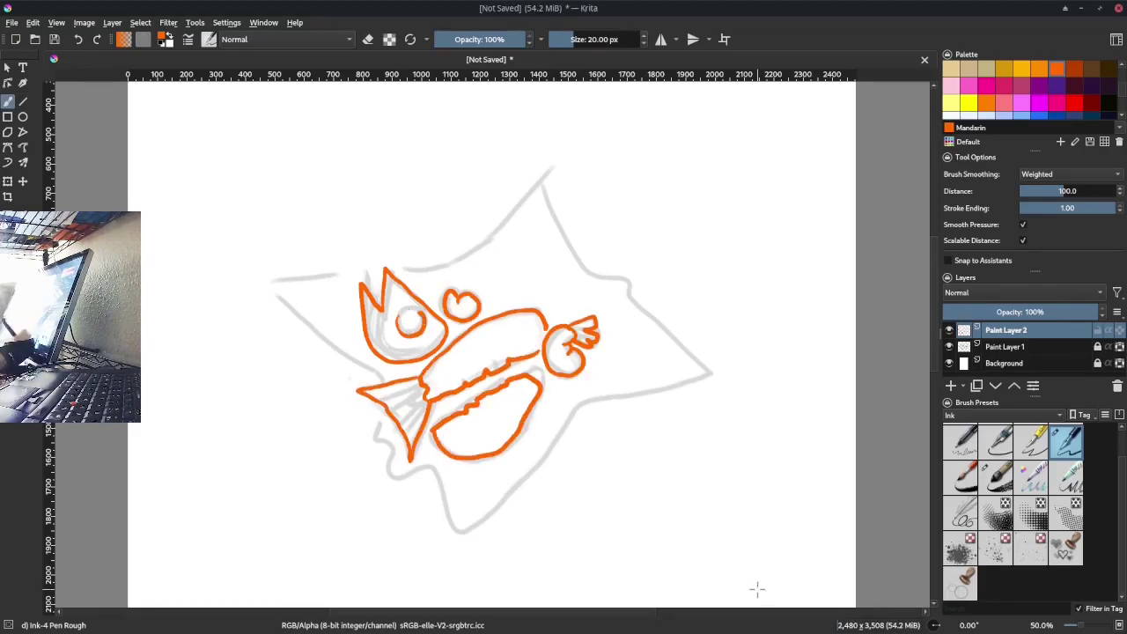
Ink the newspaper outline around the fish in pale cyan
{"action": "left_click_drag", "start_coordinate": [493, 236], "coordinate": [544, 172]}
{"action": "left_click_drag", "start_coordinate": [563, 231], "coordinate": [713, 377]}
{"action": "left_click_drag", "start_coordinate": [264, 282], "coordinate": [458, 532]}
Add a layer beneath the line art and fill the lower body half with Tangerine using Basic-1 at 40 px
{"action": "key", "text": "Insert"}
{"action": "left_click", "coordinate": [1021, 69]}
{"action": "left_click_drag", "start_coordinate": [441, 445], "coordinate": [519, 405]}
{"action": "left_click", "coordinate": [960, 440]}
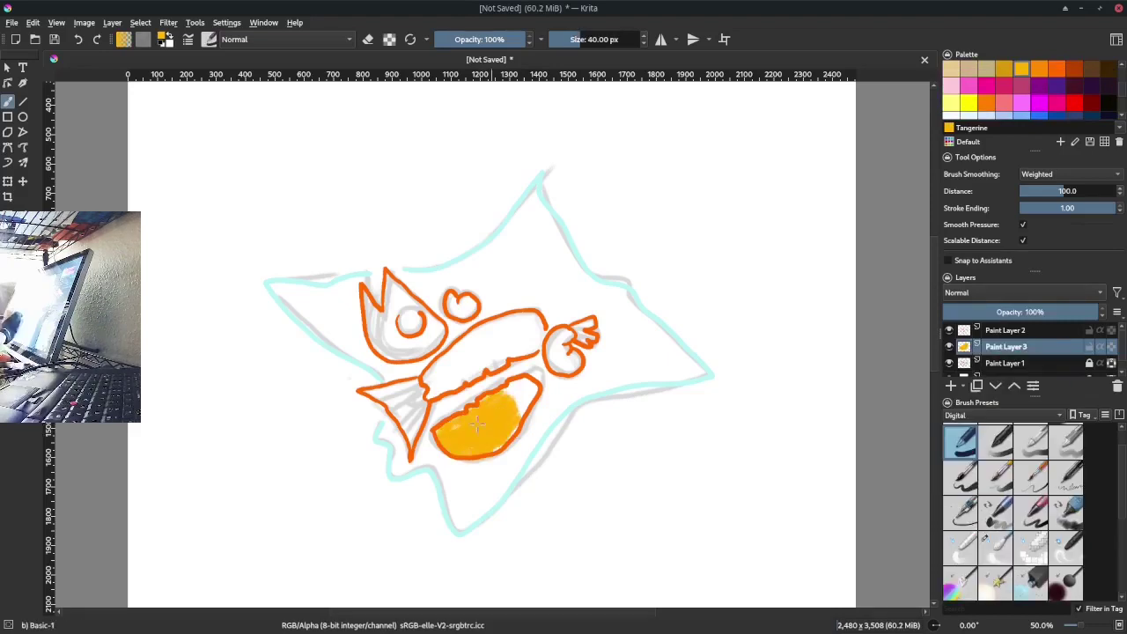
Fill the upper body half, head and shrimp with orange, and the tail with pale yellow
{"action": "left_click", "coordinate": [986, 92]}
{"action": "left_click_drag", "start_coordinate": [432, 387], "coordinate": [541, 319]}
{"action": "mouse_move", "coordinate": [385, 277]}
{"action": "left_mouse_down"}
{"action": "mouse_move", "coordinate": [388, 330]}
{"action": "mouse_move", "coordinate": [431, 352]}
{"action": "left_mouse_up"}
{"action": "left_click", "coordinate": [554, 334], "text": "ctrl"}
{"action": "mouse_move", "coordinate": [554, 335]}
{"action": "left_mouse_down"}
{"action": "mouse_move", "coordinate": [564, 366]}
{"action": "mouse_move", "coordinate": [586, 363]}
{"action": "left_mouse_up"}
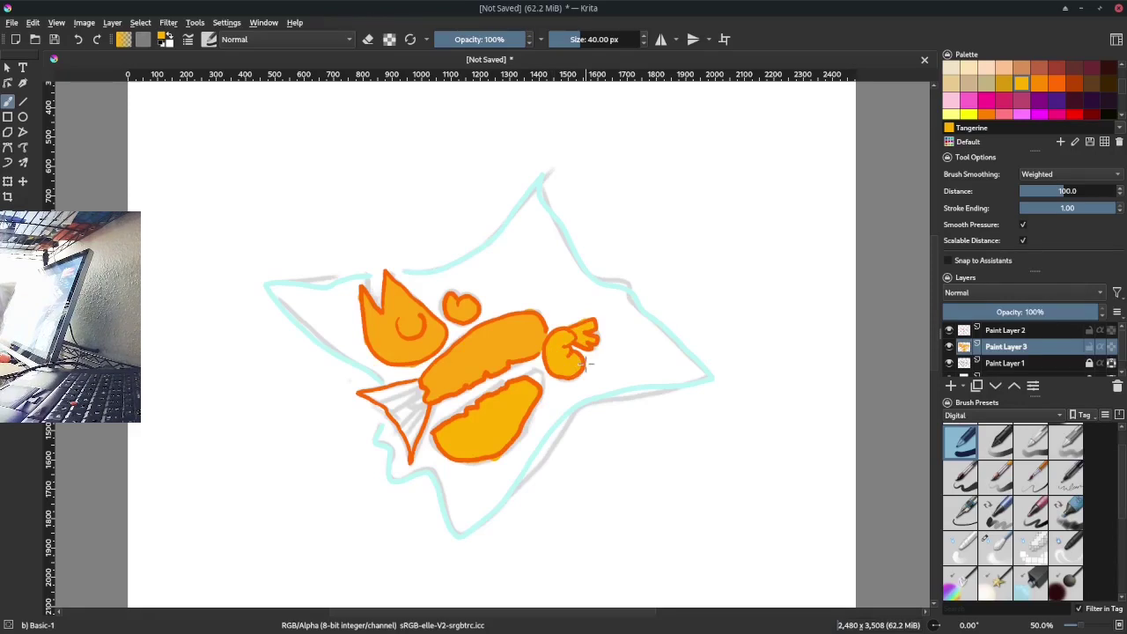
{"action": "scroll", "coordinate": [1120, 68], "scroll_direction": "up", "scroll_amount": 2}
{"action": "mouse_move", "coordinate": [410, 442]}
{"action": "left_mouse_down"}
{"action": "mouse_move", "coordinate": [396, 407]}
{"action": "mouse_move", "coordinate": [368, 389]}
{"action": "left_mouse_up"}
Shade the edges of the body halves, shrimp and head in Coral with Basic-5 Size Opacity, and fill the eye
{"action": "key", "text": "e"}
{"action": "key", "text": "/"}
{"action": "mouse_move", "coordinate": [414, 440]}
{"action": "left_mouse_down"}
{"action": "mouse_move", "coordinate": [369, 387]}
{"action": "mouse_move", "coordinate": [546, 335]}
{"action": "left_mouse_up"}
{"action": "mouse_move", "coordinate": [563, 339]}
{"action": "left_mouse_down"}
{"action": "mouse_move", "coordinate": [581, 359]}
{"action": "mouse_move", "coordinate": [554, 380]}
{"action": "left_mouse_up"}
{"action": "mouse_move", "coordinate": [528, 388]}
{"action": "left_mouse_down"}
{"action": "mouse_move", "coordinate": [440, 444]}
{"action": "mouse_move", "coordinate": [493, 459]}
{"action": "left_mouse_up"}
{"action": "left_click_drag", "start_coordinate": [572, 339], "coordinate": [598, 321]}
{"action": "left_click_drag", "start_coordinate": [431, 361], "coordinate": [384, 313]}
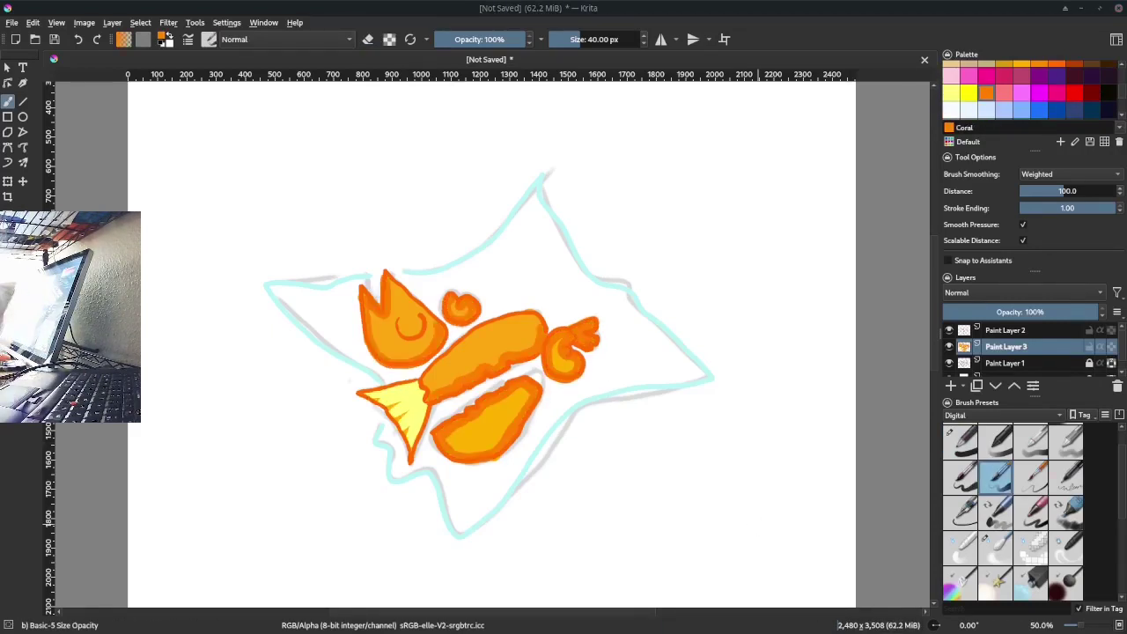
{"action": "key", "text": "e"}
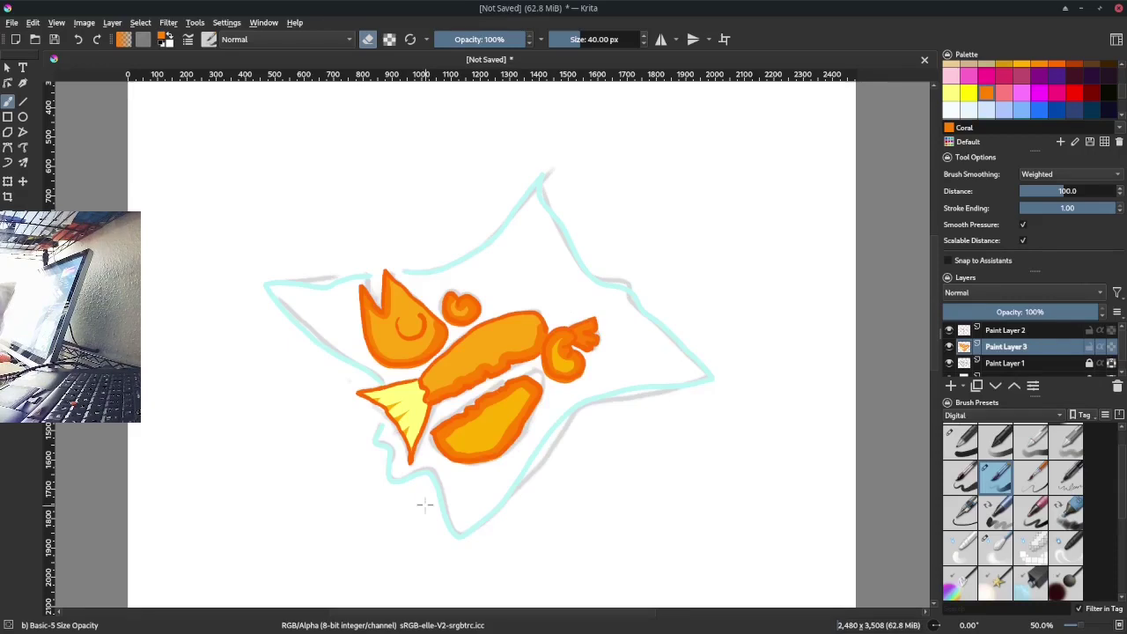
{"action": "key", "text": "e"}
{"action": "left_click_drag", "start_coordinate": [407, 319], "coordinate": [415, 329]}
Recolour the fish outlines on Paint Layer 2 in half-Yellow with the Basic-4 Flow Opacity brush
{"action": "left_click", "coordinate": [969, 110]}
{"action": "left_click", "coordinate": [1006, 329]}
{"action": "left_click", "coordinate": [1065, 440]}
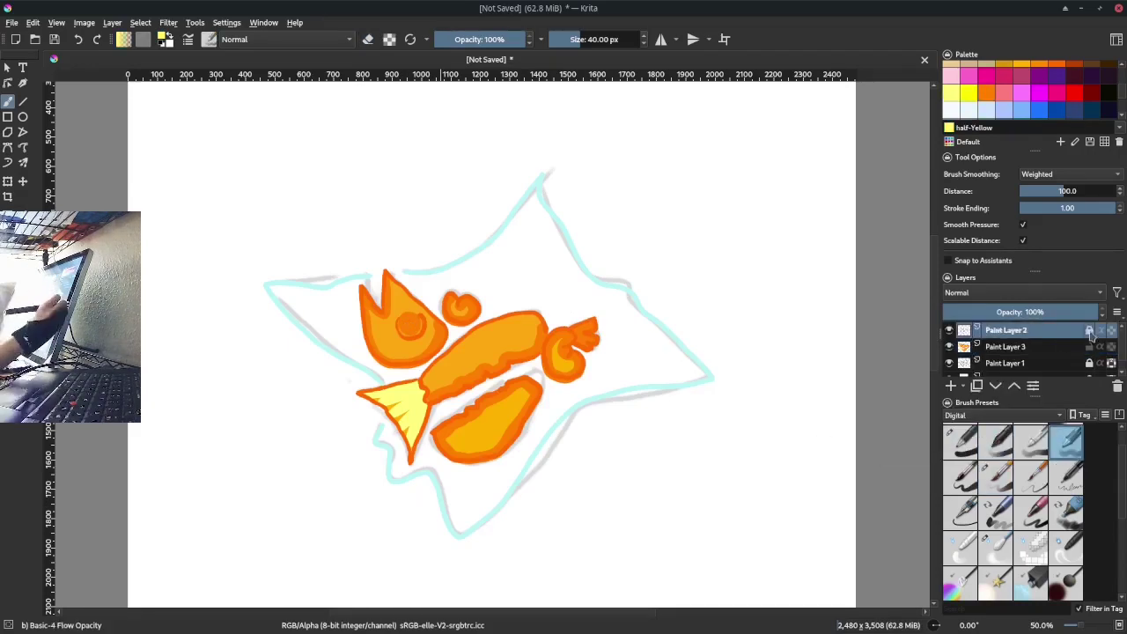
{"action": "left_click_drag", "start_coordinate": [363, 290], "coordinate": [379, 339]}
{"action": "left_click_drag", "start_coordinate": [383, 273], "coordinate": [475, 317]}
{"action": "left_click_drag", "start_coordinate": [362, 395], "coordinate": [422, 413]}
{"action": "mouse_move", "coordinate": [561, 345]}
{"action": "left_mouse_down"}
{"action": "mouse_move", "coordinate": [595, 329]}
{"action": "mouse_move", "coordinate": [542, 375]}
{"action": "mouse_move", "coordinate": [426, 414]}
{"action": "left_mouse_up"}
{"action": "left_click_drag", "start_coordinate": [364, 333], "coordinate": [445, 365]}
{"action": "left_click_drag", "start_coordinate": [431, 460], "coordinate": [541, 389]}
Tint the lower fish and newspaper outlines in orange and red using Dry Bristles at 130 px and 50% opacity
{"action": "left_click", "coordinate": [1003, 415]}
{"action": "left_click", "coordinate": [977, 449]}
{"action": "left_click", "coordinate": [1066, 440]}
{"action": "left_click", "coordinate": [1057, 88]}
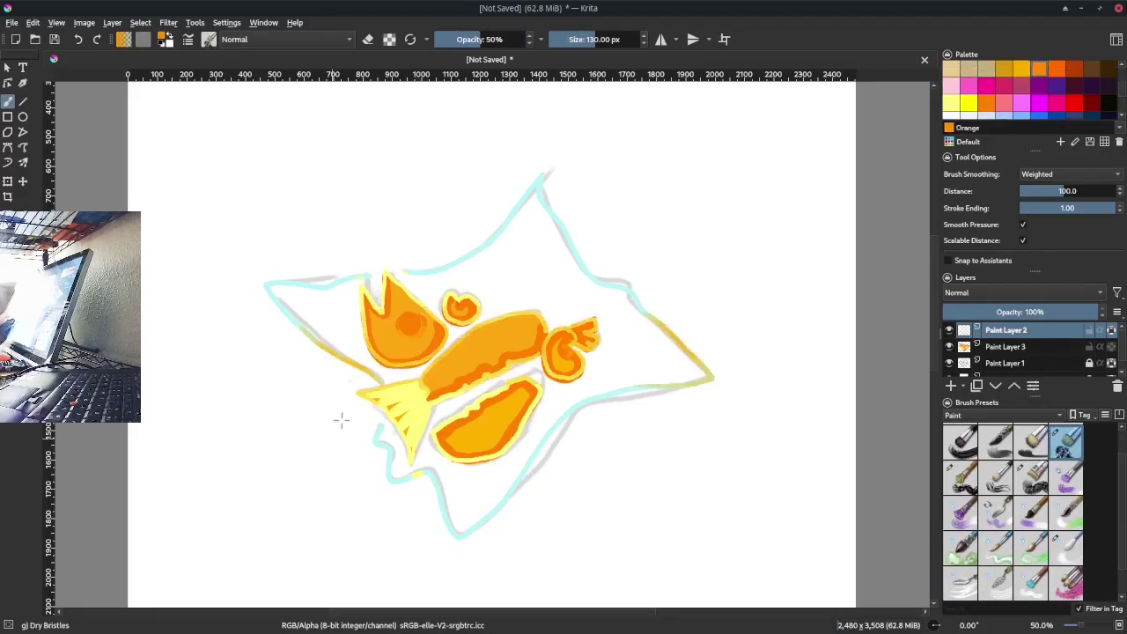
{"action": "left_click_drag", "start_coordinate": [633, 303], "coordinate": [572, 405]}
{"action": "left_click_drag", "start_coordinate": [572, 405], "coordinate": [526, 467]}
{"action": "left_click_drag", "start_coordinate": [378, 427], "coordinate": [436, 479]}
Repaint the newspaper outline in Diamond and muted green with the Dry Bristles brush
{"action": "left_click", "coordinate": [950, 110]}
{"action": "left_click_drag", "start_coordinate": [268, 298], "coordinate": [581, 264]}
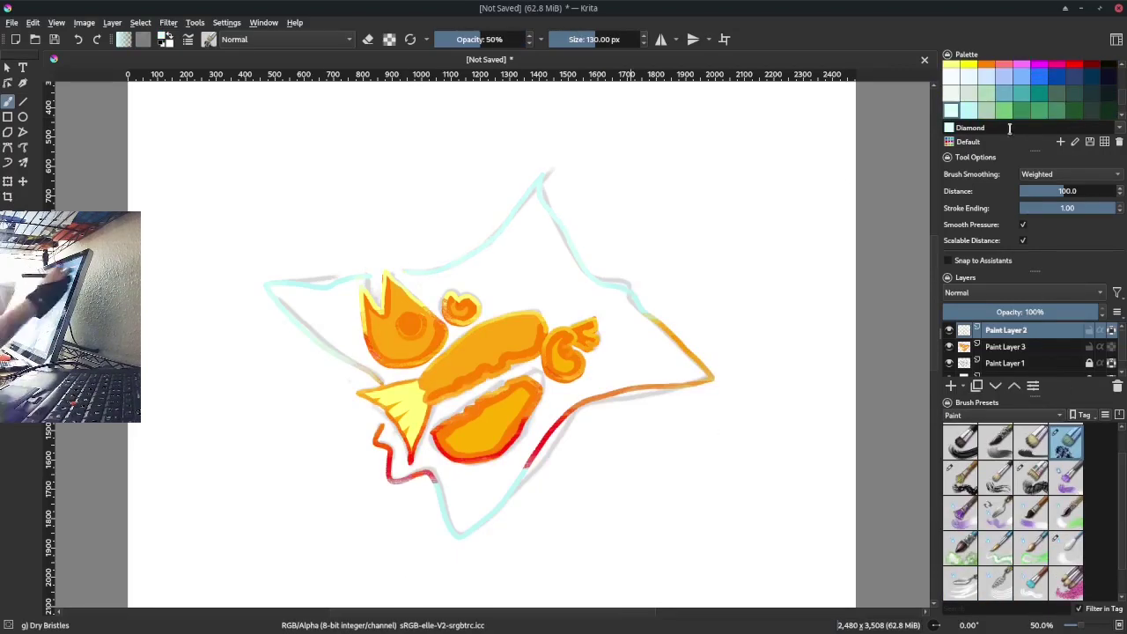
{"action": "left_click_drag", "start_coordinate": [643, 317], "coordinate": [704, 369]}
{"action": "left_click_drag", "start_coordinate": [379, 423], "coordinate": [405, 484]}
{"action": "left_click_drag", "start_coordinate": [704, 383], "coordinate": [458, 528]}
Add a layer beneath the fish colours and brush soft grey-green shadows around the body and head
{"action": "left_click", "coordinate": [986, 110]}
{"action": "left_click", "coordinate": [950, 386]}
{"action": "mouse_move", "coordinate": [458, 294]}
{"action": "left_mouse_down"}
{"action": "mouse_move", "coordinate": [533, 273]}
{"action": "mouse_move", "coordinate": [616, 422]}
{"action": "mouse_move", "coordinate": [546, 397]}
{"action": "left_mouse_up"}
{"action": "left_click_drag", "start_coordinate": [440, 431], "coordinate": [572, 265]}
Brush pale blue and white tones across the newspaper to fill in its folds
{"action": "left_click", "coordinate": [1031, 440]}
{"action": "left_click", "coordinate": [951, 74]}
{"action": "mouse_move", "coordinate": [334, 291]}
{"action": "left_mouse_down"}
{"action": "mouse_move", "coordinate": [511, 256]}
{"action": "mouse_move", "coordinate": [473, 284]}
{"action": "mouse_move", "coordinate": [634, 335]}
{"action": "mouse_move", "coordinate": [678, 378]}
{"action": "left_mouse_up"}
{"action": "left_click_drag", "start_coordinate": [476, 449], "coordinate": [423, 528]}
{"action": "left_click_drag", "start_coordinate": [599, 388], "coordinate": [528, 453]}
Brush soft beige and yellow shading onto the newspaper around the head, body and tail
{"action": "scroll", "coordinate": [1021, 88], "scroll_direction": "down", "scroll_amount": 3}
{"action": "left_click", "coordinate": [951, 107]}
{"action": "left_click", "coordinate": [1032, 475]}
{"action": "left_click", "coordinate": [1065, 441]}
{"action": "scroll", "coordinate": [1022, 88], "scroll_direction": "up", "scroll_amount": 3}
{"action": "left_click", "coordinate": [950, 74]}
{"action": "left_click_drag", "start_coordinate": [370, 299], "coordinate": [493, 334]}
{"action": "left_click_drag", "start_coordinate": [423, 405], "coordinate": [563, 391]}
{"action": "left_click", "coordinate": [959, 473]}
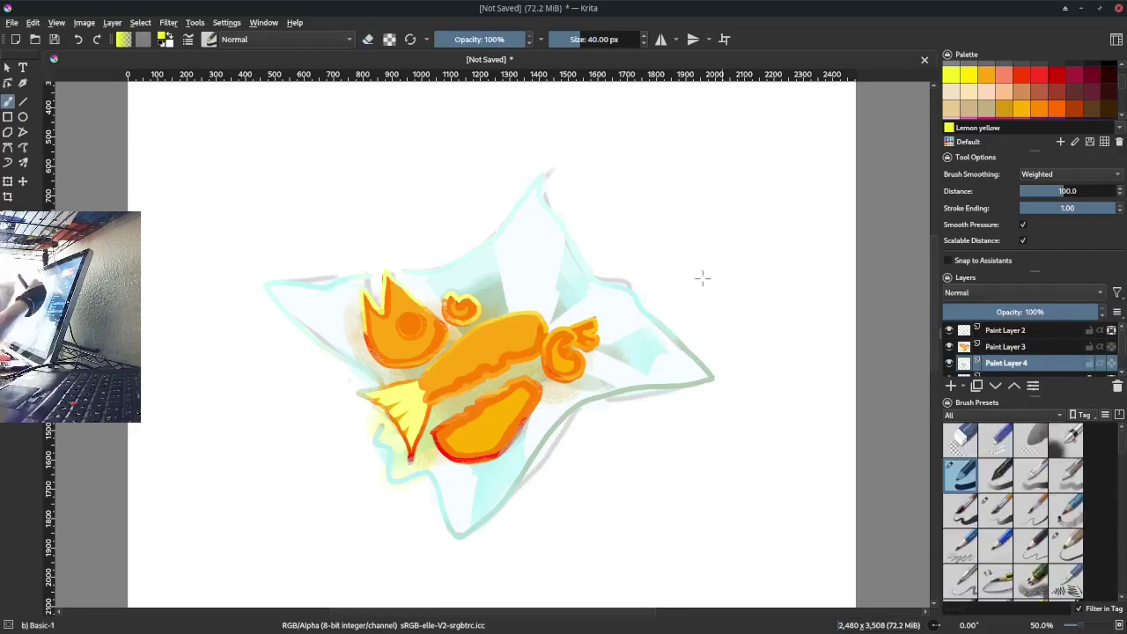
Hide the grey sketch layer and make Paint Layer 2 the active layer
{"action": "scroll", "coordinate": [1021, 352], "scroll_direction": "down", "scroll_amount": 2}
{"action": "left_click", "coordinate": [948, 368]}
{"action": "left_click", "coordinate": [948, 368]}
{"action": "left_click", "coordinate": [1006, 351]}
{"action": "scroll", "coordinate": [975, 292], "scroll_direction": "down", "scroll_amount": 2}
{"action": "left_click", "coordinate": [975, 293]}
{"action": "left_click", "coordinate": [960, 288]}
{"action": "left_click", "coordinate": [975, 292]}
{"action": "left_click", "coordinate": [956, 279]}
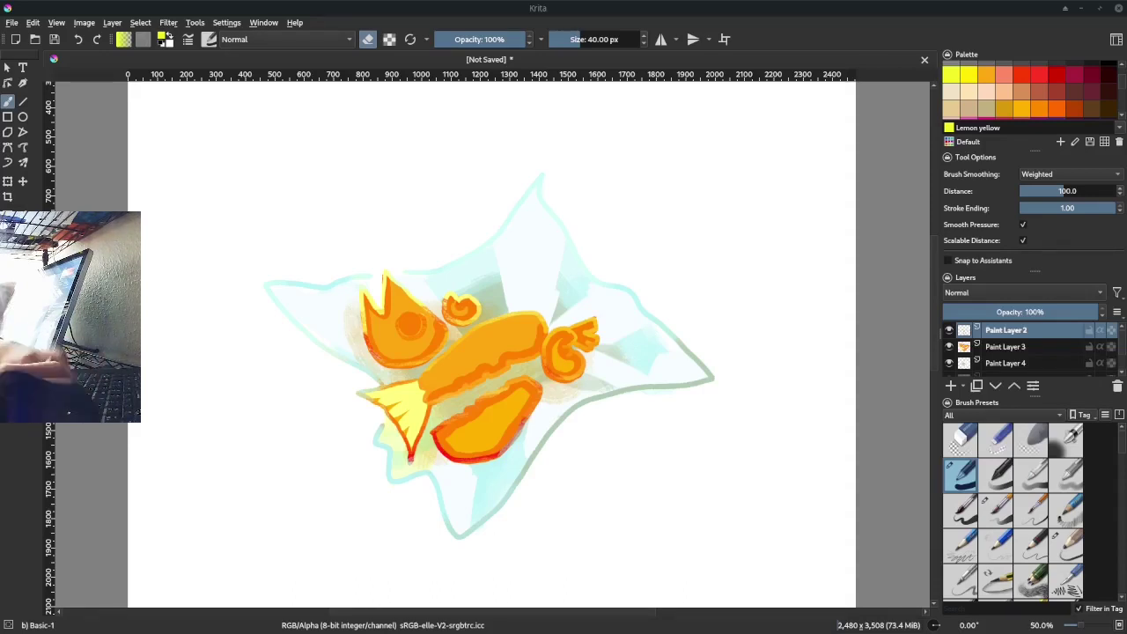
Save the illustration as fish-heads-tails
{"action": "key", "text": "ctrl+s"}
{"action": "type", "text": "fish-heads-tails"}
{"action": "key", "text": "Return"}
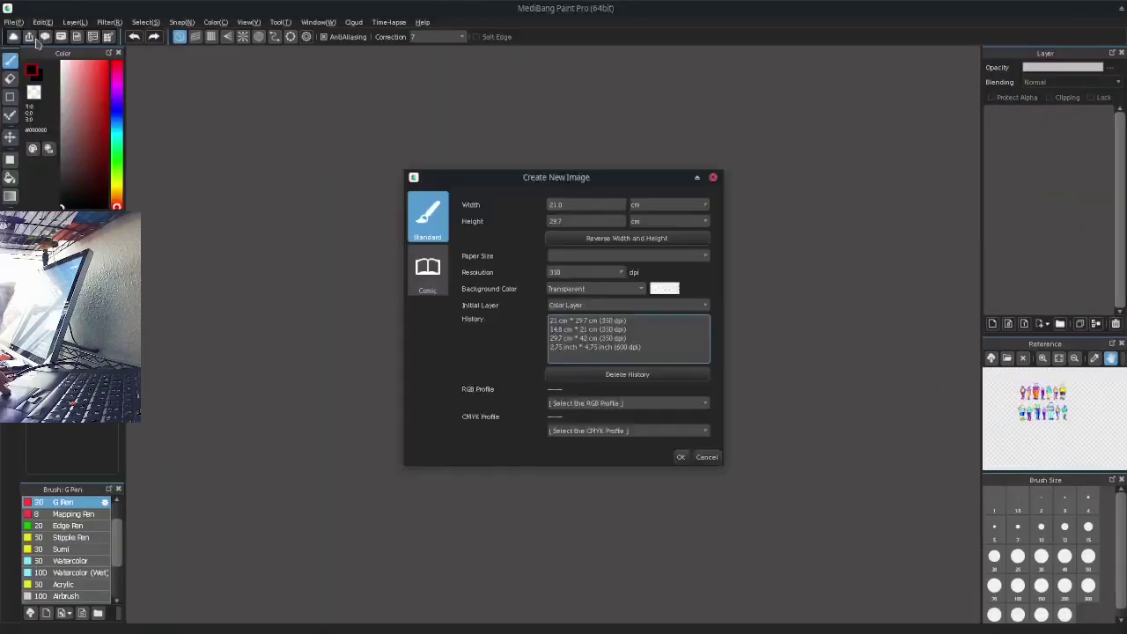
Create a 21 × 29.7 cm, 350 dpi transparent image in MediBang Paint Pro and enlarge the character reference
{"action": "key", "text": "Return"}
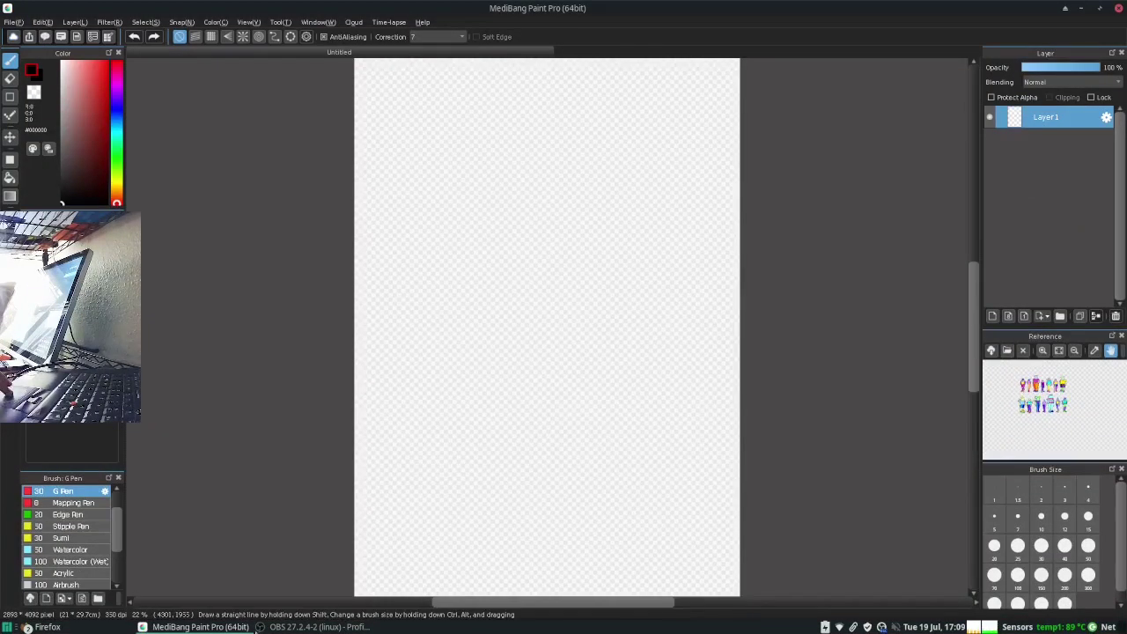
{"action": "scroll", "coordinate": [1045, 432], "scroll_direction": "up", "scroll_amount": 3}
{"action": "left_click_drag", "start_coordinate": [1044, 433], "coordinate": [1079, 431]}
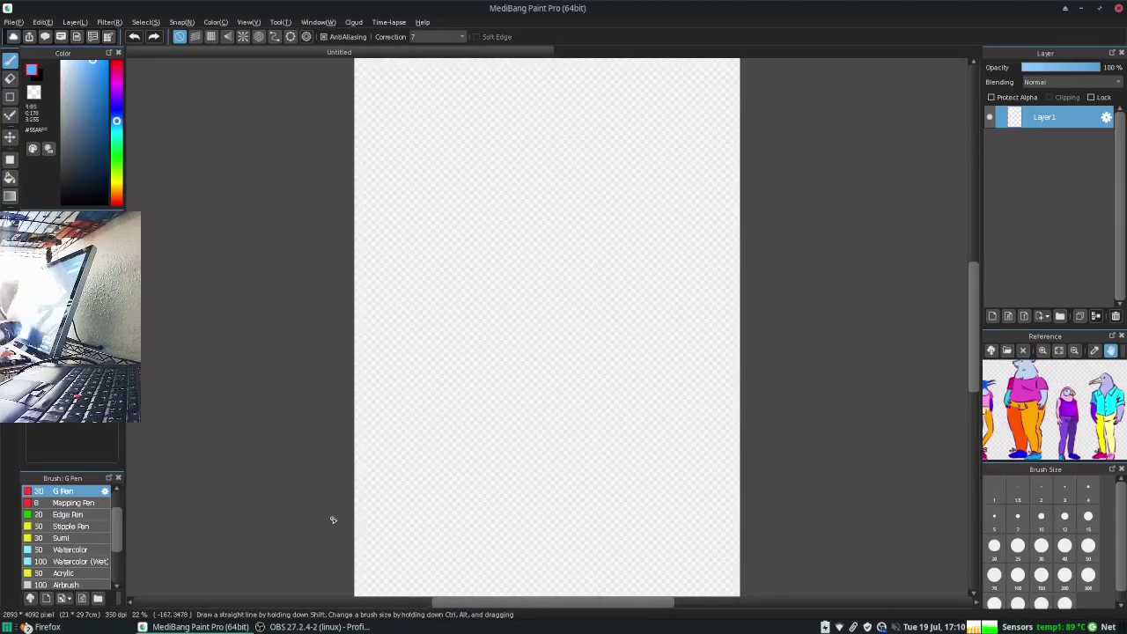
Sketch a seated bird figure in profile in light blue with the G Pen
{"action": "scroll", "coordinate": [639, 501], "scroll_direction": "up", "scroll_amount": 3}
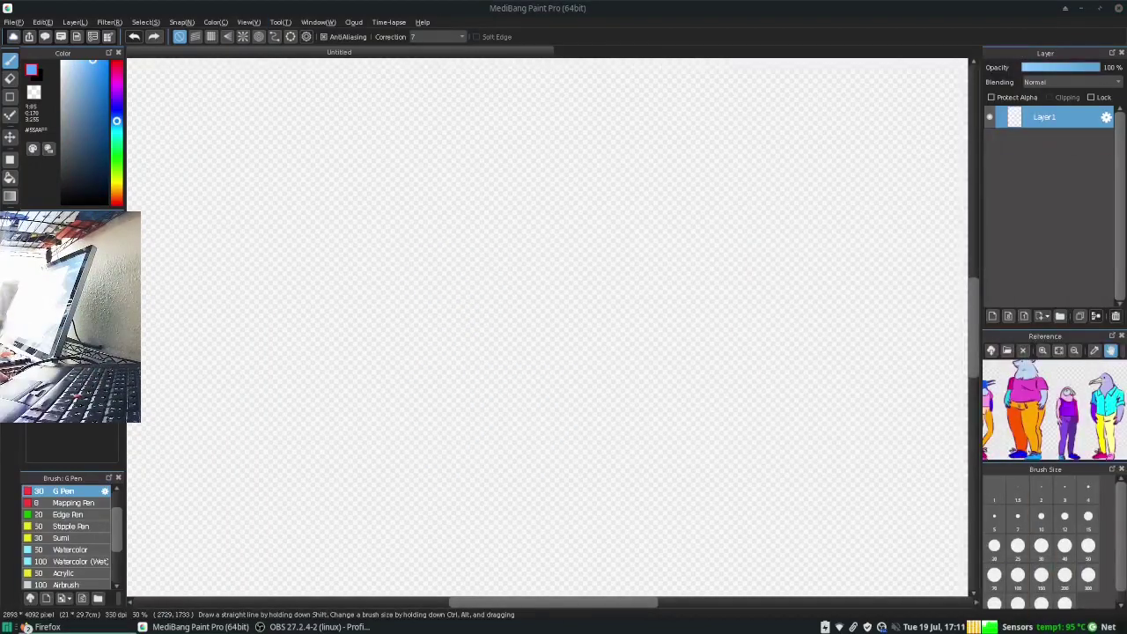
{"action": "mouse_move", "coordinate": [473, 255]}
{"action": "left_mouse_down"}
{"action": "mouse_move", "coordinate": [473, 404]}
{"action": "mouse_move", "coordinate": [492, 290]}
{"action": "left_mouse_up"}
{"action": "left_click_drag", "start_coordinate": [396, 212], "coordinate": [515, 167]}
{"action": "left_click_drag", "start_coordinate": [379, 369], "coordinate": [590, 480]}
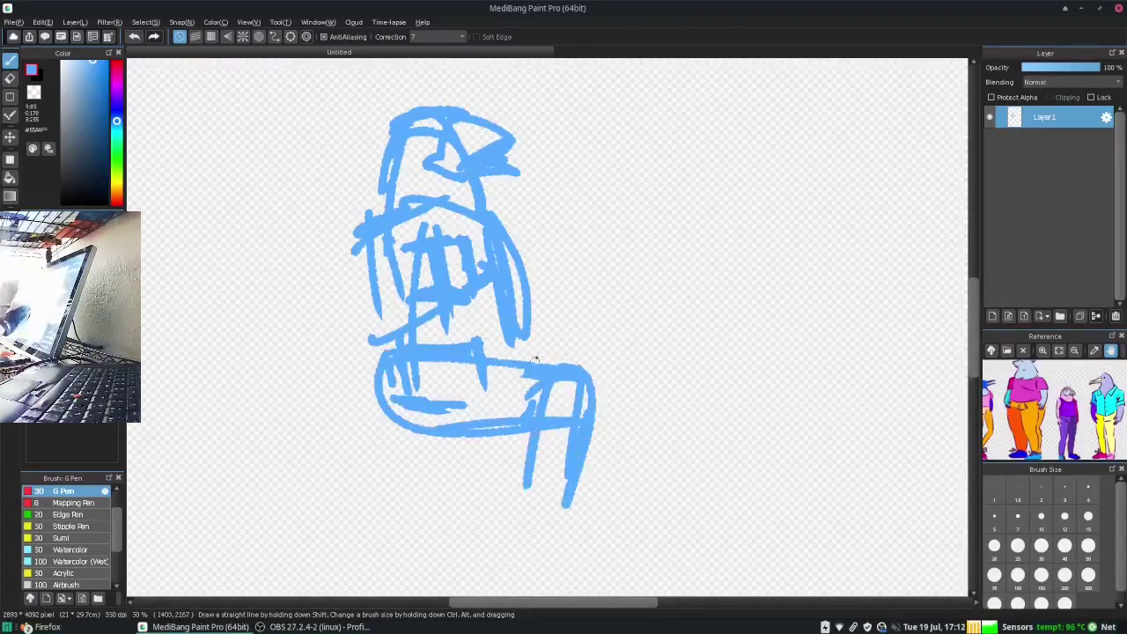
Sketch a table with a central leg in blue-violet in front of the seated bird
{"action": "left_click", "coordinate": [117, 108]}
{"action": "left_click_drag", "start_coordinate": [476, 309], "coordinate": [888, 357]}
{"action": "left_click_drag", "start_coordinate": [695, 414], "coordinate": [695, 568]}
{"action": "left_click_drag", "start_coordinate": [705, 352], "coordinate": [555, 359]}
Sketch a second seated figure with a tall pointed head and a mug in lavender across the table
{"action": "left_click", "coordinate": [78, 61]}
{"action": "mouse_move", "coordinate": [793, 184]}
{"action": "left_mouse_down"}
{"action": "mouse_move", "coordinate": [819, 317]}
{"action": "mouse_move", "coordinate": [907, 475]}
{"action": "left_mouse_up"}
{"action": "mouse_move", "coordinate": [757, 400]}
{"action": "left_mouse_down"}
{"action": "mouse_move", "coordinate": [621, 490]}
{"action": "mouse_move", "coordinate": [581, 563]}
{"action": "left_mouse_up"}
{"action": "left_click_drag", "start_coordinate": [704, 79], "coordinate": [713, 291]}
{"action": "left_click_drag", "start_coordinate": [616, 256], "coordinate": [634, 423]}
Sketch a long-beaked bird behind the table in pink and rework its head area within a freehand selection
{"action": "scroll", "coordinate": [545, 325], "scroll_direction": "up", "scroll_amount": 2}
{"action": "left_click", "coordinate": [116, 83]}
{"action": "left_click_drag", "start_coordinate": [564, 211], "coordinate": [581, 255]}
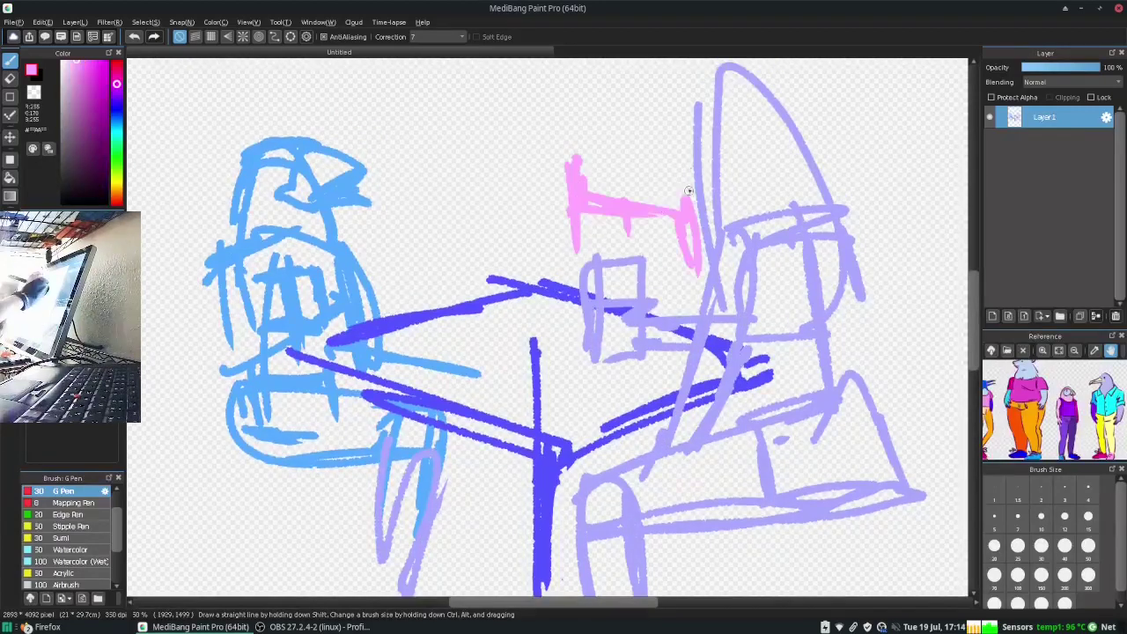
{"action": "left_click_drag", "start_coordinate": [449, 158], "coordinate": [686, 203]}
{"action": "scroll", "coordinate": [696, 176], "scroll_direction": "up", "scroll_amount": 3}
{"action": "left_click_drag", "start_coordinate": [478, 143], "coordinate": [684, 214]}
{"action": "left_click_drag", "start_coordinate": [401, 224], "coordinate": [407, 221]}
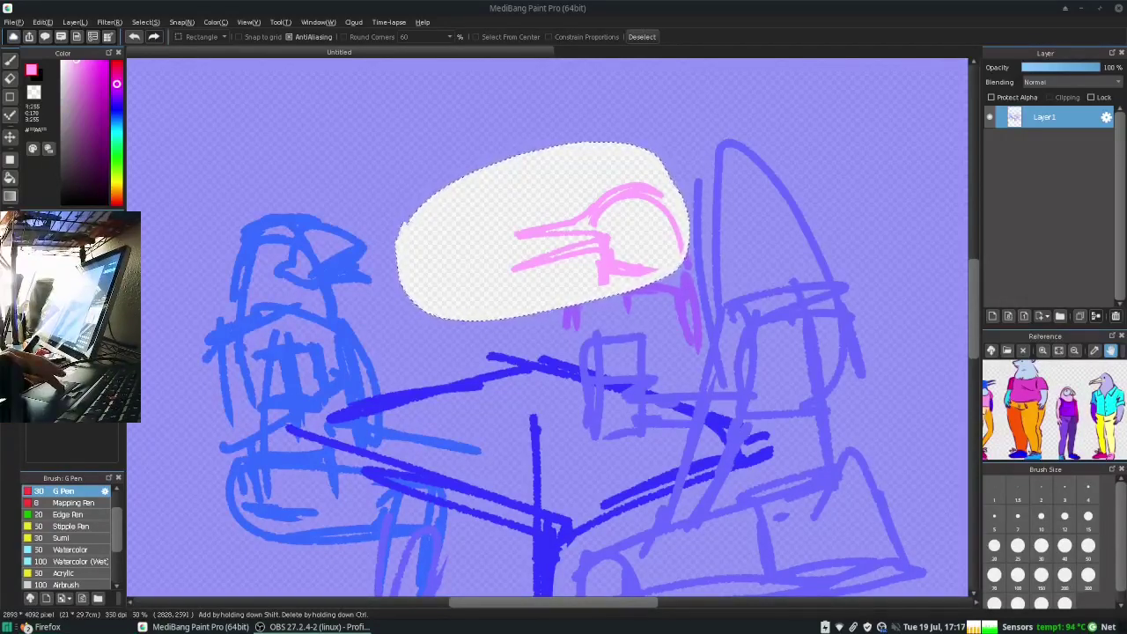
{"action": "key", "text": "ctrl+d"}
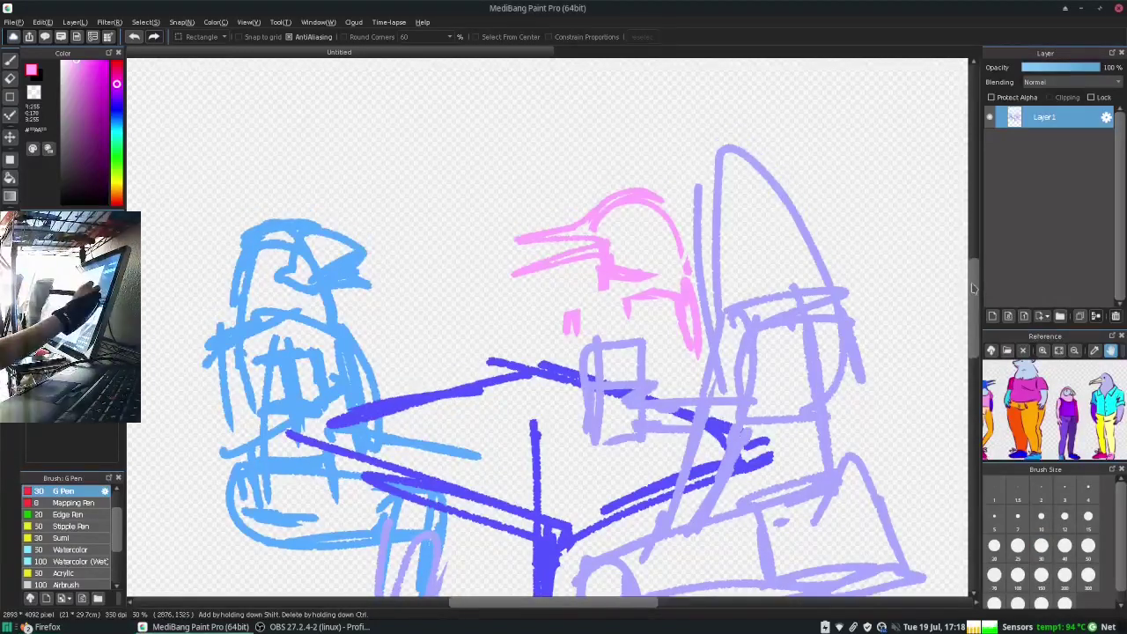
Fill a layer beneath the faded sketch with white and add a blank layer on top
{"action": "key", "text": "g"}
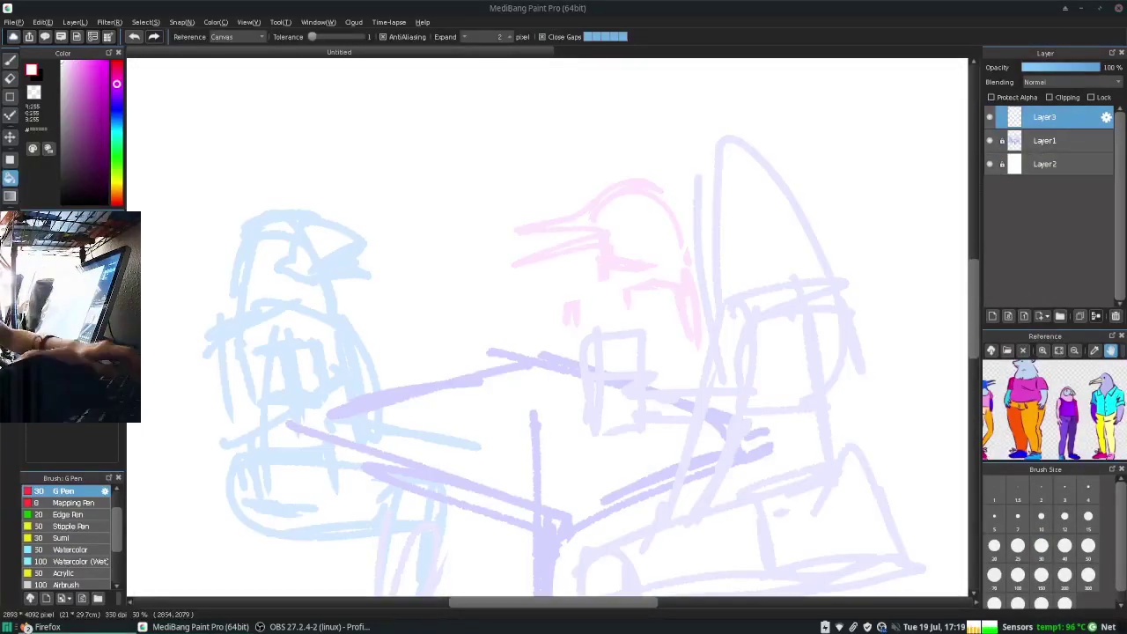
Check the ten-day Portland weather forecast in Firefox and return to MediBang Paint Pro
{"action": "key", "text": "alt+Tab"}
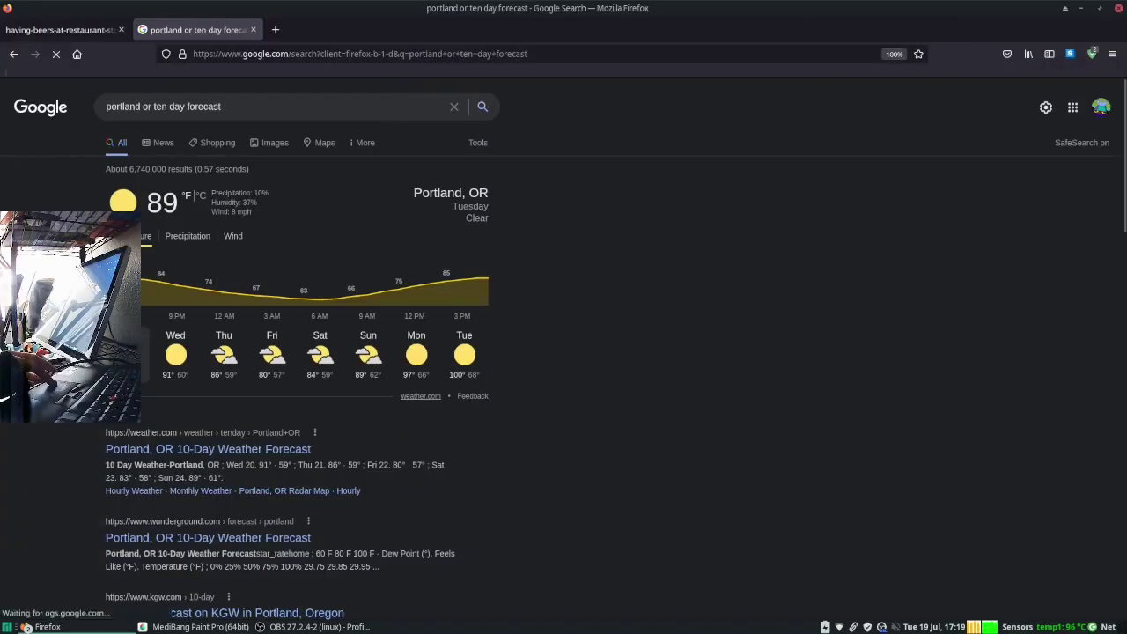
{"action": "key", "text": "alt+Tab"}
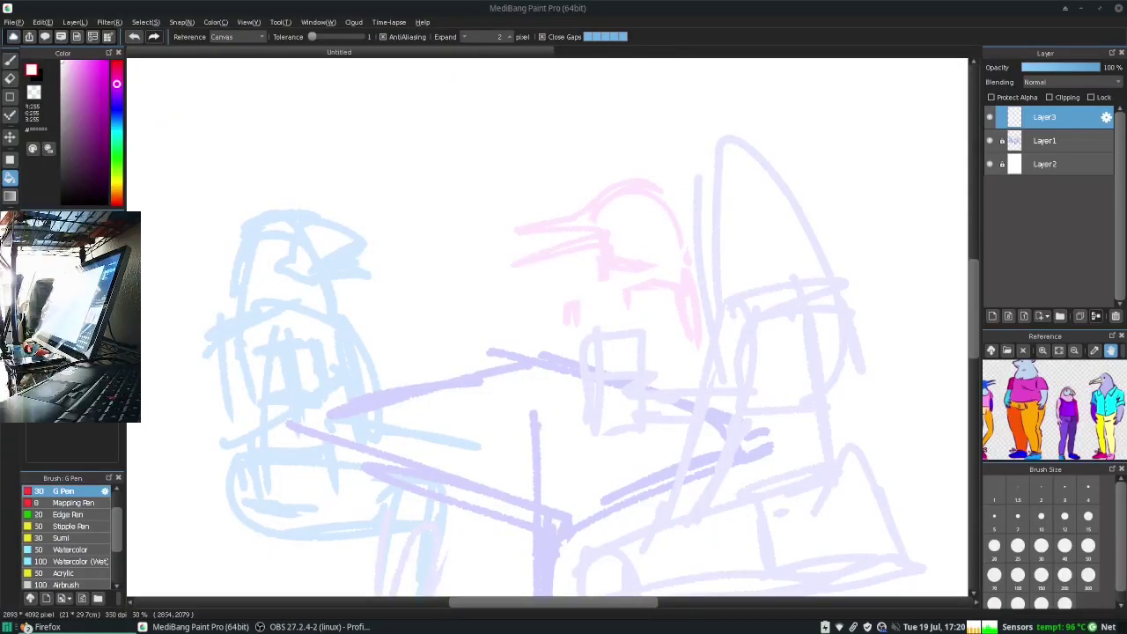
Ink the forearm and hand outline of the short-beaked seated bird in dark magenta on the blank layer
{"action": "key", "text": "b"}
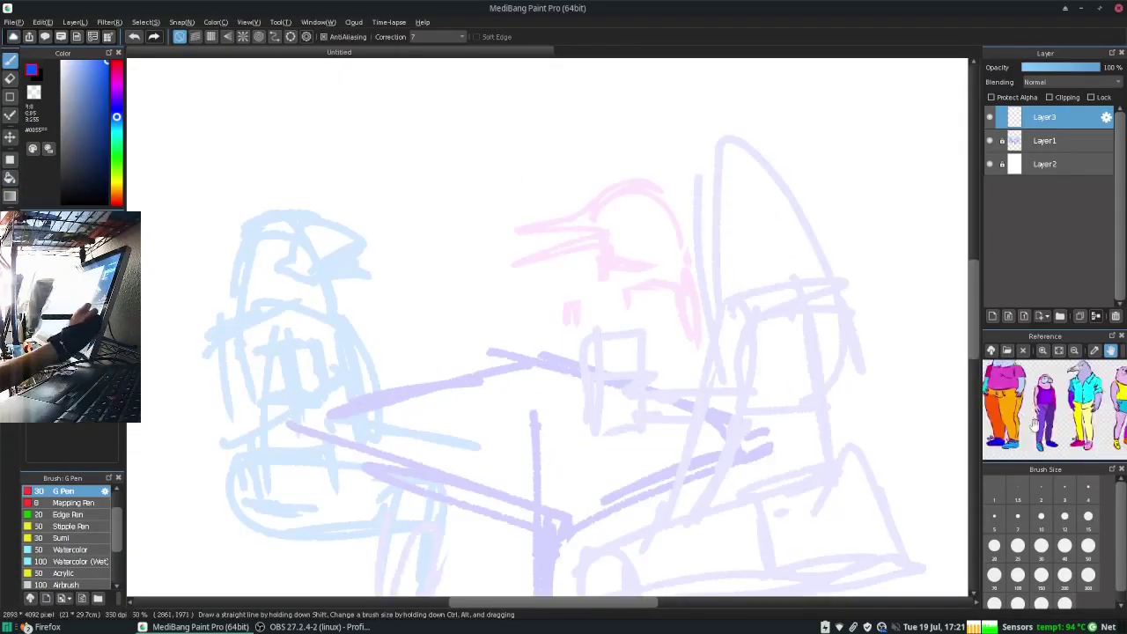
{"action": "left_click_drag", "start_coordinate": [558, 382], "coordinate": [654, 322]}
{"action": "key", "text": "ctrl+z"}
{"action": "left_click_drag", "start_coordinate": [246, 401], "coordinate": [319, 350]}
{"action": "left_click_drag", "start_coordinate": [251, 433], "coordinate": [362, 360]}
{"action": "left_click_drag", "start_coordinate": [315, 352], "coordinate": [369, 342]}
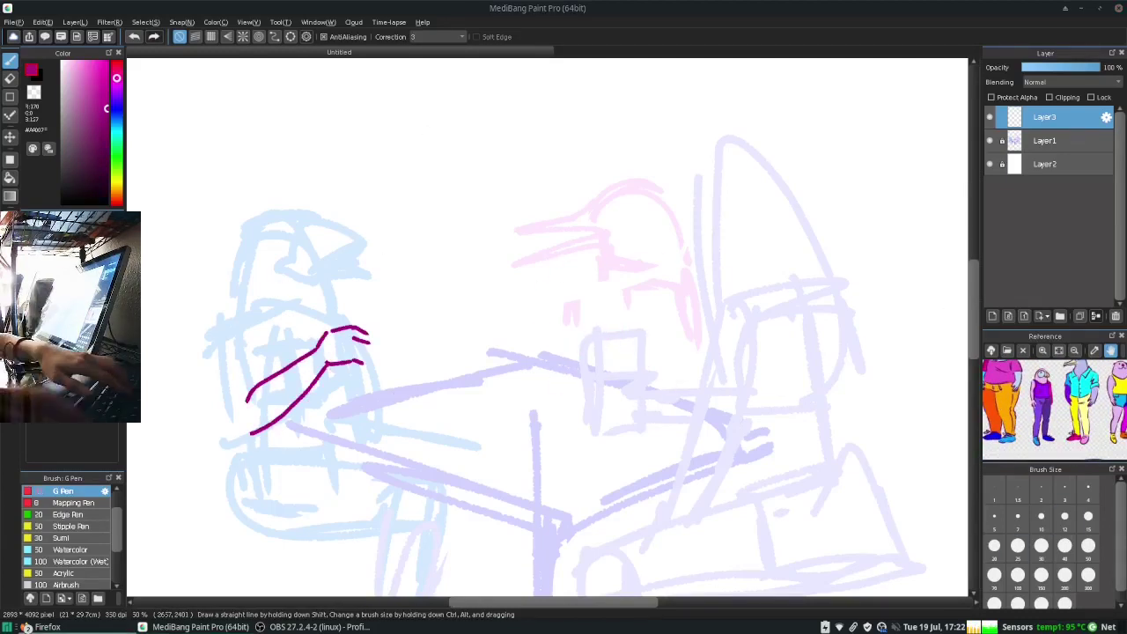
Ink the seated bird's rounded shoulder, upper arm and extra finger lines in dark magenta
{"action": "left_click_drag", "start_coordinate": [206, 324], "coordinate": [250, 433]}
{"action": "left_click_drag", "start_coordinate": [240, 336], "coordinate": [256, 385]}
{"action": "key", "text": "ctrl+z"}
{"action": "left_click_drag", "start_coordinate": [340, 333], "coordinate": [370, 341]}
{"action": "left_click_drag", "start_coordinate": [342, 352], "coordinate": [373, 358]}
Ink the seated bird as a puffin with a triangular banded beak, rounded head, neck line and oval face patch
{"action": "left_click_drag", "start_coordinate": [231, 308], "coordinate": [294, 211]}
{"action": "mouse_move", "coordinate": [280, 230]}
{"action": "left_mouse_down"}
{"action": "mouse_move", "coordinate": [282, 243]}
{"action": "mouse_move", "coordinate": [354, 250]}
{"action": "mouse_move", "coordinate": [292, 267]}
{"action": "mouse_move", "coordinate": [356, 253]}
{"action": "mouse_move", "coordinate": [317, 281]}
{"action": "left_mouse_up"}
{"action": "key", "text": "ctrl+z"}
{"action": "left_click_drag", "start_coordinate": [333, 274], "coordinate": [335, 301]}
{"action": "key", "text": "e"}
{"action": "left_click_drag", "start_coordinate": [231, 305], "coordinate": [308, 213]}
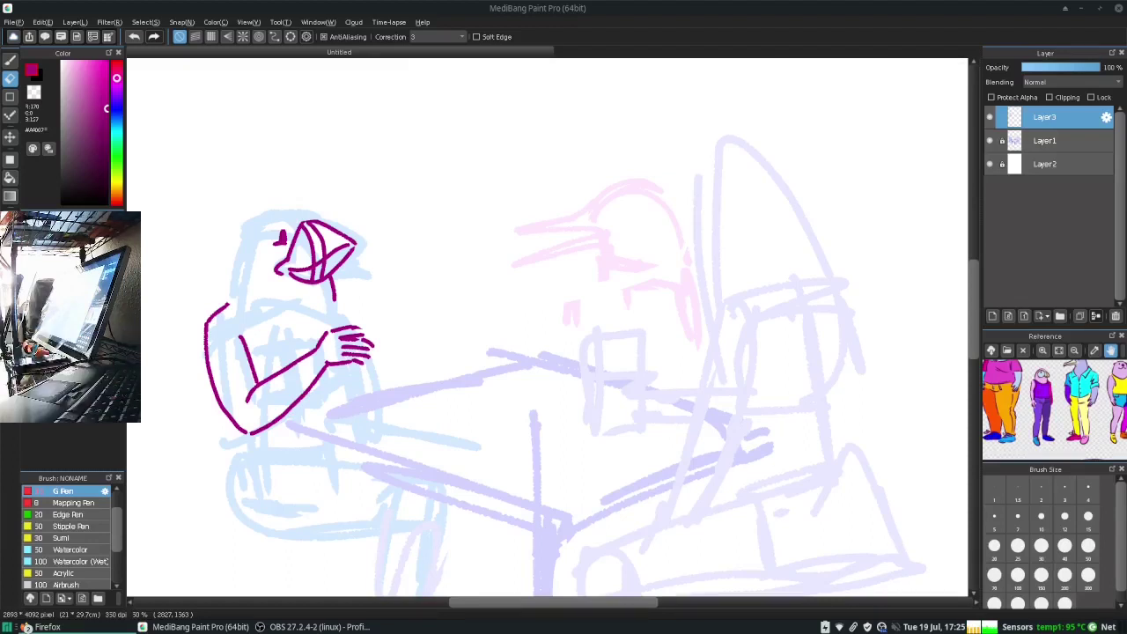
{"action": "key", "text": "b"}
{"action": "mouse_move", "coordinate": [232, 306]}
{"action": "left_mouse_down"}
{"action": "mouse_move", "coordinate": [227, 255]}
{"action": "mouse_move", "coordinate": [304, 212]}
{"action": "left_mouse_up"}
{"action": "left_click_drag", "start_coordinate": [230, 280], "coordinate": [296, 293]}
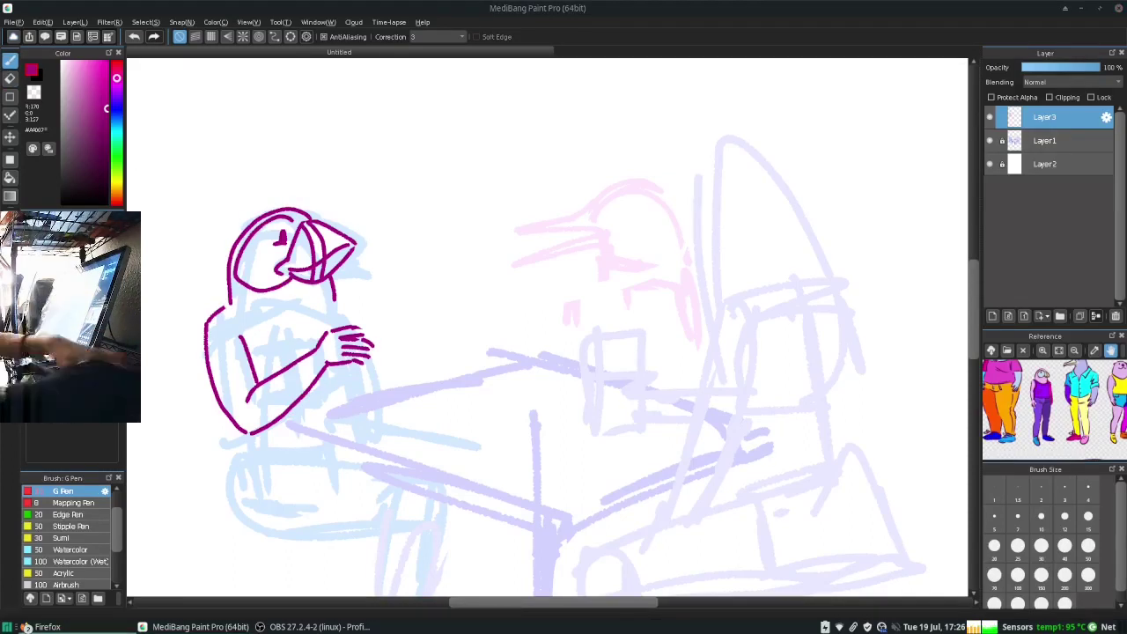
Draw a glass in the puffin's hand and refine its back, collar, sleeve and elbow, checking the canvas mirrored
{"action": "left_click_drag", "start_coordinate": [329, 333], "coordinate": [369, 336]}
{"action": "key", "text": "e"}
{"action": "mouse_move", "coordinate": [231, 303]}
{"action": "left_mouse_down"}
{"action": "mouse_move", "coordinate": [246, 225]}
{"action": "mouse_move", "coordinate": [308, 213]}
{"action": "left_mouse_up"}
{"action": "key", "text": "b"}
{"action": "key", "text": "h"}
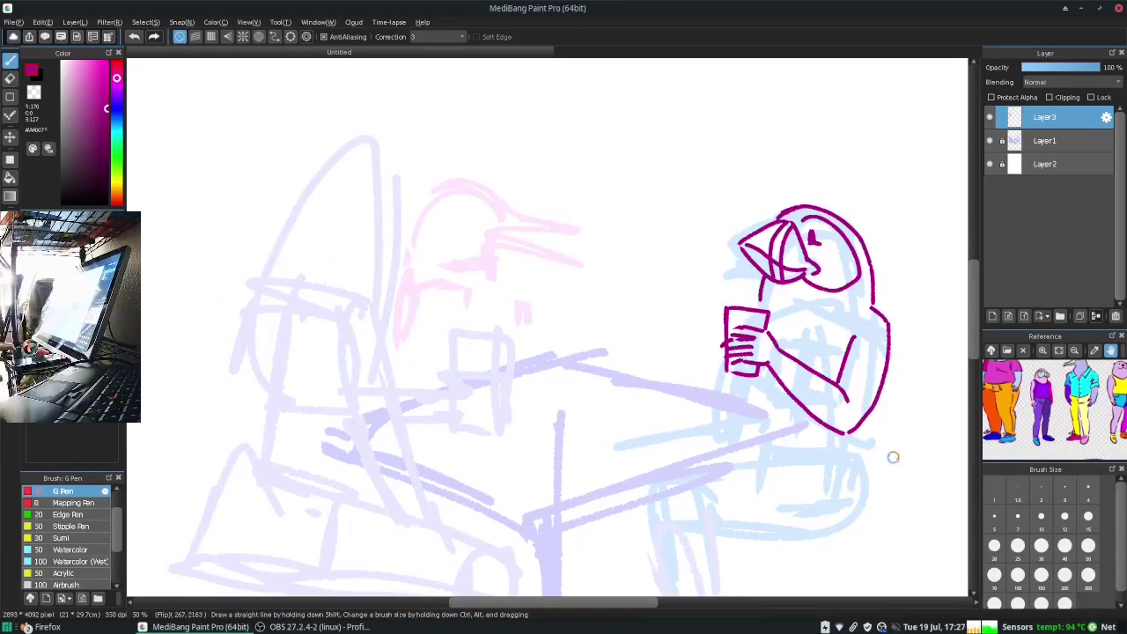
{"action": "key", "text": "h"}
{"action": "key", "text": "e"}
{"action": "left_click_drag", "start_coordinate": [255, 430], "coordinate": [327, 370]}
{"action": "key", "text": "b"}
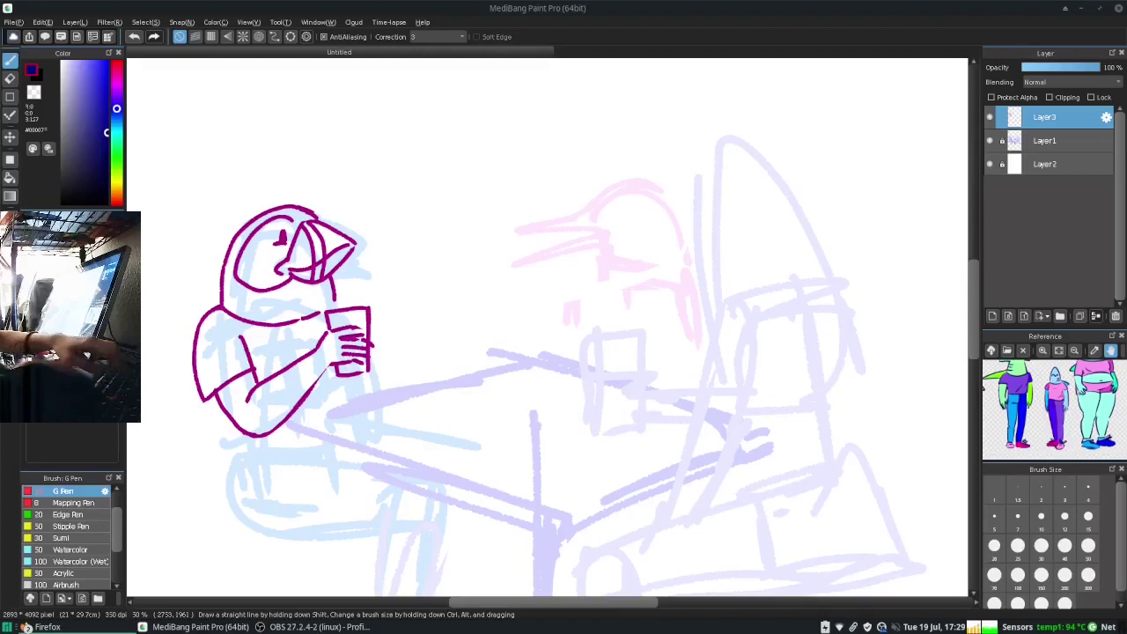
Ink the tall pointed figure as a shark in dark navy with head, eye, gills, neckline and back fin
{"action": "left_click_drag", "start_coordinate": [704, 234], "coordinate": [845, 340]}
{"action": "left_click_drag", "start_coordinate": [717, 214], "coordinate": [721, 220]}
{"action": "left_click_drag", "start_coordinate": [753, 258], "coordinate": [705, 286]}
{"action": "left_click_drag", "start_coordinate": [758, 270], "coordinate": [707, 300]}
{"action": "mouse_move", "coordinate": [712, 149]}
{"action": "left_mouse_down"}
{"action": "mouse_move", "coordinate": [702, 291]}
{"action": "mouse_move", "coordinate": [845, 352]}
{"action": "left_mouse_up"}
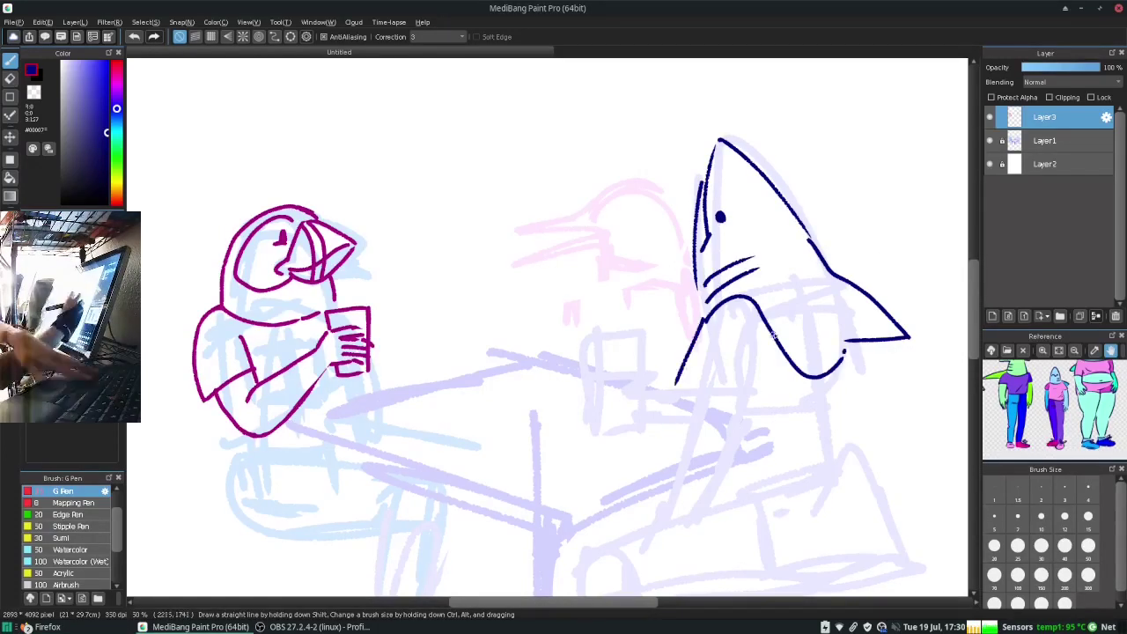
Ink the shark's shirt sleeve, back, lower hem and near arm in dark navy
{"action": "left_click_drag", "start_coordinate": [705, 304], "coordinate": [757, 401]}
{"action": "left_click_drag", "start_coordinate": [846, 352], "coordinate": [858, 449]}
{"action": "left_click_drag", "start_coordinate": [753, 457], "coordinate": [819, 477]}
{"action": "left_click_drag", "start_coordinate": [756, 402], "coordinate": [705, 515]}
{"action": "left_click_drag", "start_coordinate": [694, 411], "coordinate": [671, 516]}
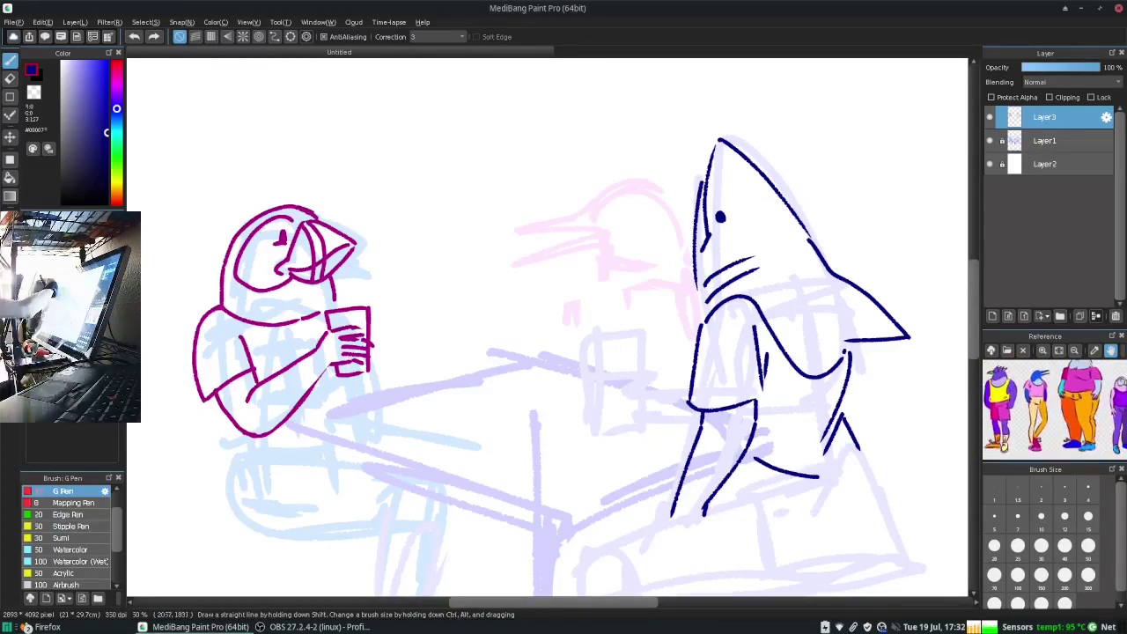
Ink the long-beaked bird's open beak, head, eye and throat patch in bright blue
{"action": "left_click", "coordinate": [116, 116]}
{"action": "key", "text": "alt+Tab"}
{"action": "left_click_drag", "start_coordinate": [803, 53], "coordinate": [273, 54]}
{"action": "scroll", "coordinate": [722, 353], "scroll_direction": "left", "scroll_amount": 3}
{"action": "left_click_drag", "start_coordinate": [691, 201], "coordinate": [678, 230]}
{"action": "mouse_move", "coordinate": [609, 243]}
{"action": "left_mouse_down"}
{"action": "mouse_move", "coordinate": [689, 236]}
{"action": "mouse_move", "coordinate": [711, 270]}
{"action": "left_mouse_up"}
{"action": "mouse_move", "coordinate": [685, 206]}
{"action": "left_mouse_down"}
{"action": "mouse_move", "coordinate": [757, 197]}
{"action": "mouse_move", "coordinate": [780, 234]}
{"action": "left_mouse_up"}
{"action": "left_click", "coordinate": [711, 225]}
{"action": "left_click_drag", "start_coordinate": [702, 264], "coordinate": [700, 292]}
{"action": "left_click_drag", "start_coordinate": [717, 264], "coordinate": [759, 303]}
{"action": "left_click_drag", "start_coordinate": [87, 103], "coordinate": [871, 134]}
{"action": "key", "text": "alt+Tab"}
Ink the long-beaked bird's neckline, shoulder and a cup gripped by its fingers in bright blue
{"action": "left_click_drag", "start_coordinate": [702, 303], "coordinate": [780, 278]}
{"action": "left_click_drag", "start_coordinate": [694, 288], "coordinate": [619, 400]}
{"action": "left_click_drag", "start_coordinate": [606, 353], "coordinate": [651, 350]}
{"action": "key", "text": "ctrl+z"}
{"action": "key", "text": "ctrl+z"}
{"action": "left_click_drag", "start_coordinate": [610, 352], "coordinate": [648, 411]}
{"action": "mouse_move", "coordinate": [656, 372]}
{"action": "left_mouse_down"}
{"action": "mouse_move", "coordinate": [668, 377]}
{"action": "mouse_move", "coordinate": [597, 390]}
{"action": "left_mouse_up"}
{"action": "left_click_drag", "start_coordinate": [598, 387], "coordinate": [616, 406]}
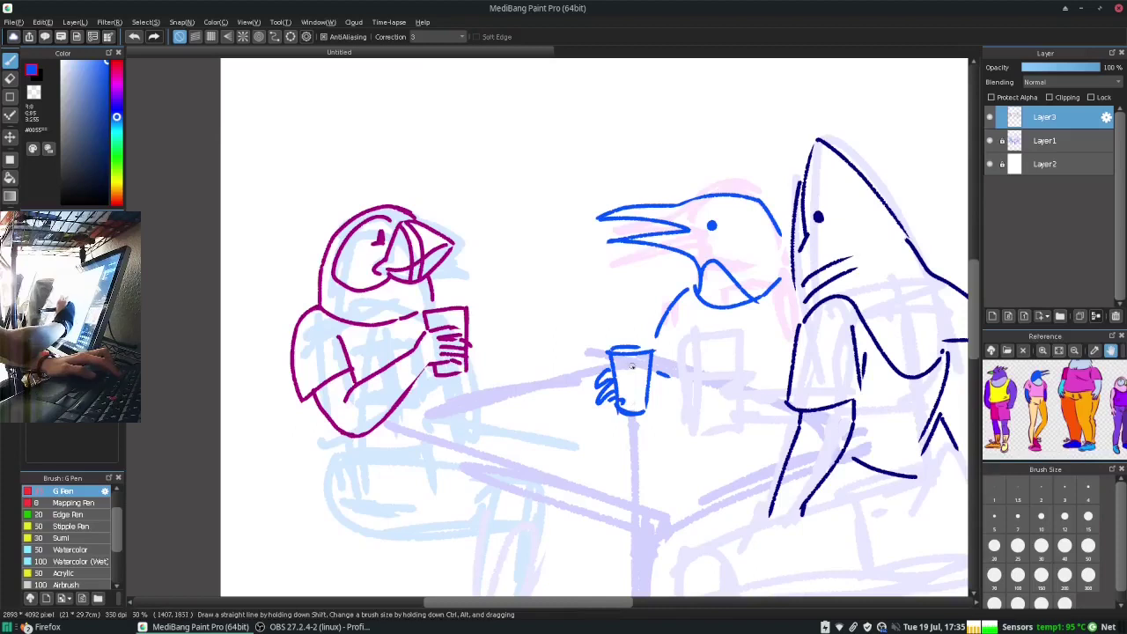
Ink the shark's glass with its gripping hand and far forearm in dark navy
{"action": "mouse_move", "coordinate": [678, 328]}
{"action": "left_mouse_down"}
{"action": "mouse_move", "coordinate": [671, 428]}
{"action": "mouse_move", "coordinate": [739, 422]}
{"action": "left_mouse_up"}
{"action": "scroll", "coordinate": [581, 353], "scroll_direction": "right", "scroll_amount": 2}
{"action": "key", "text": "e"}
{"action": "key", "text": "b"}
{"action": "key", "text": "ctrl+z"}
Ink the shark's seated thigh, waistband and hip in dark navy
{"action": "scroll", "coordinate": [740, 422], "scroll_direction": "down", "scroll_amount": 2}
{"action": "left_click_drag", "start_coordinate": [843, 471], "coordinate": [607, 555]}
{"action": "mouse_move", "coordinate": [897, 398]}
{"action": "left_mouse_down"}
{"action": "mouse_move", "coordinate": [780, 427]}
{"action": "mouse_move", "coordinate": [908, 429]}
{"action": "left_mouse_up"}
{"action": "left_click_drag", "start_coordinate": [896, 435], "coordinate": [778, 431]}
{"action": "left_click_drag", "start_coordinate": [907, 414], "coordinate": [911, 528]}
Ink the puffin's waist, fabric folds, seated thigh and lower leg in its dark magenta line colour
{"action": "left_click", "coordinate": [300, 383], "text": "alt"}
{"action": "mouse_move", "coordinate": [337, 383]}
{"action": "left_mouse_down"}
{"action": "mouse_move", "coordinate": [260, 406]}
{"action": "mouse_move", "coordinate": [256, 423]}
{"action": "left_mouse_up"}
{"action": "mouse_move", "coordinate": [266, 419]}
{"action": "left_mouse_down"}
{"action": "mouse_move", "coordinate": [277, 472]}
{"action": "mouse_move", "coordinate": [424, 475]}
{"action": "mouse_move", "coordinate": [418, 595]}
{"action": "left_mouse_up"}
{"action": "left_click_drag", "start_coordinate": [453, 440], "coordinate": [493, 597]}
{"action": "key", "text": "ctrl+z"}
{"action": "left_click_drag", "start_coordinate": [287, 437], "coordinate": [445, 422]}
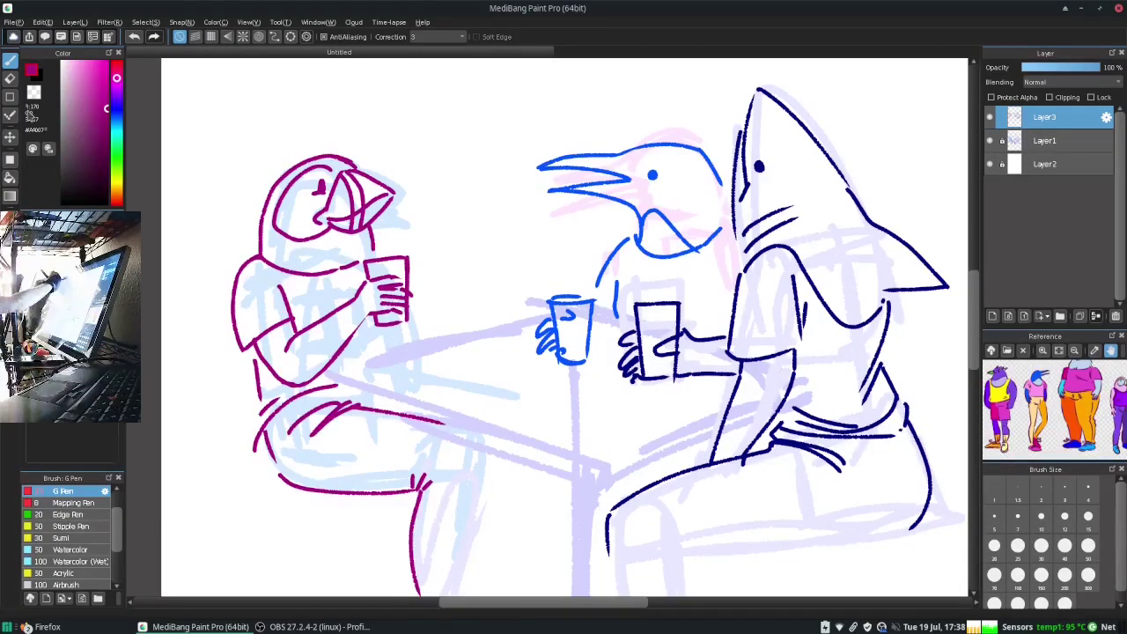
Add a layer between the line art and the faded sketch and paint the long-beaked bird's head and beak purple
{"action": "left_click", "coordinate": [1044, 140]}
{"action": "key", "text": "ctrl+shift+n"}
{"action": "mouse_move", "coordinate": [647, 176]}
{"action": "left_mouse_down"}
{"action": "mouse_move", "coordinate": [698, 230]}
{"action": "mouse_move", "coordinate": [656, 157]}
{"action": "left_mouse_up"}
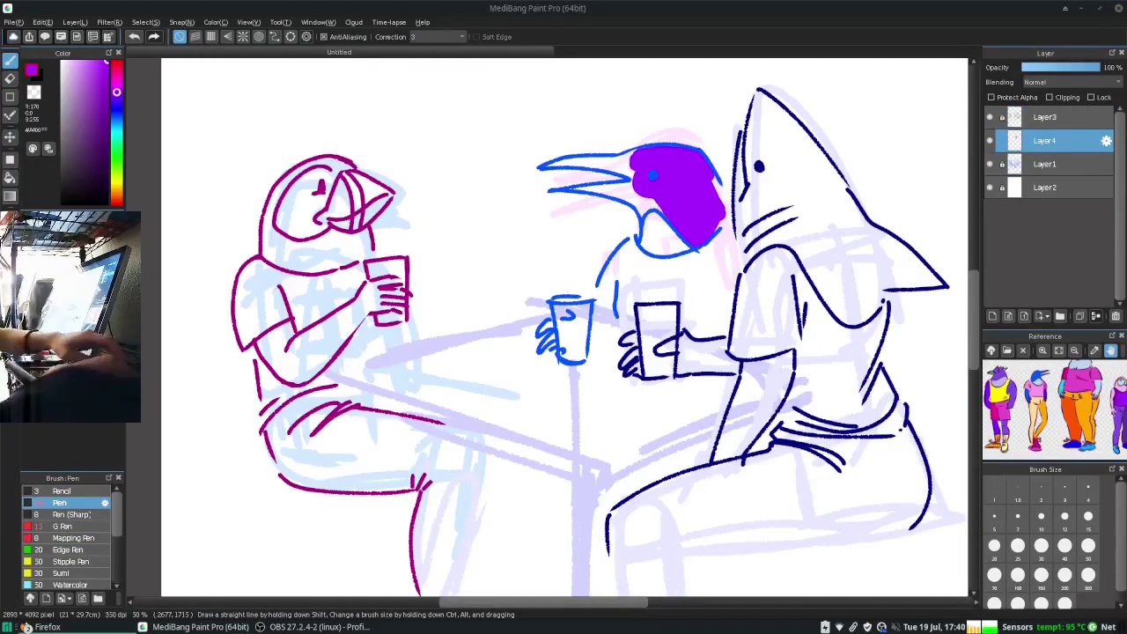
{"action": "left_click_drag", "start_coordinate": [669, 176], "coordinate": [726, 211]}
{"action": "mouse_move", "coordinate": [616, 167]}
{"action": "left_mouse_down"}
{"action": "mouse_move", "coordinate": [554, 163]}
{"action": "mouse_move", "coordinate": [634, 198]}
{"action": "left_mouse_up"}
Paint the puffin's head, bare arm and hand light pink
{"action": "left_click", "coordinate": [116, 84]}
{"action": "mouse_move", "coordinate": [281, 167]}
{"action": "left_mouse_down"}
{"action": "mouse_move", "coordinate": [265, 269]}
{"action": "mouse_move", "coordinate": [370, 247]}
{"action": "left_mouse_up"}
{"action": "mouse_move", "coordinate": [352, 312]}
{"action": "left_mouse_down"}
{"action": "mouse_move", "coordinate": [291, 374]}
{"action": "mouse_move", "coordinate": [401, 300]}
{"action": "mouse_move", "coordinate": [410, 313]}
{"action": "left_mouse_up"}
Paint the puffin's face patch lavender and its beak cyan
{"action": "left_click", "coordinate": [116, 123]}
{"action": "mouse_move", "coordinate": [291, 193]}
{"action": "left_mouse_down"}
{"action": "mouse_move", "coordinate": [304, 220]}
{"action": "mouse_move", "coordinate": [317, 180]}
{"action": "mouse_move", "coordinate": [282, 214]}
{"action": "mouse_move", "coordinate": [304, 231]}
{"action": "left_mouse_up"}
{"action": "left_click", "coordinate": [116, 108]}
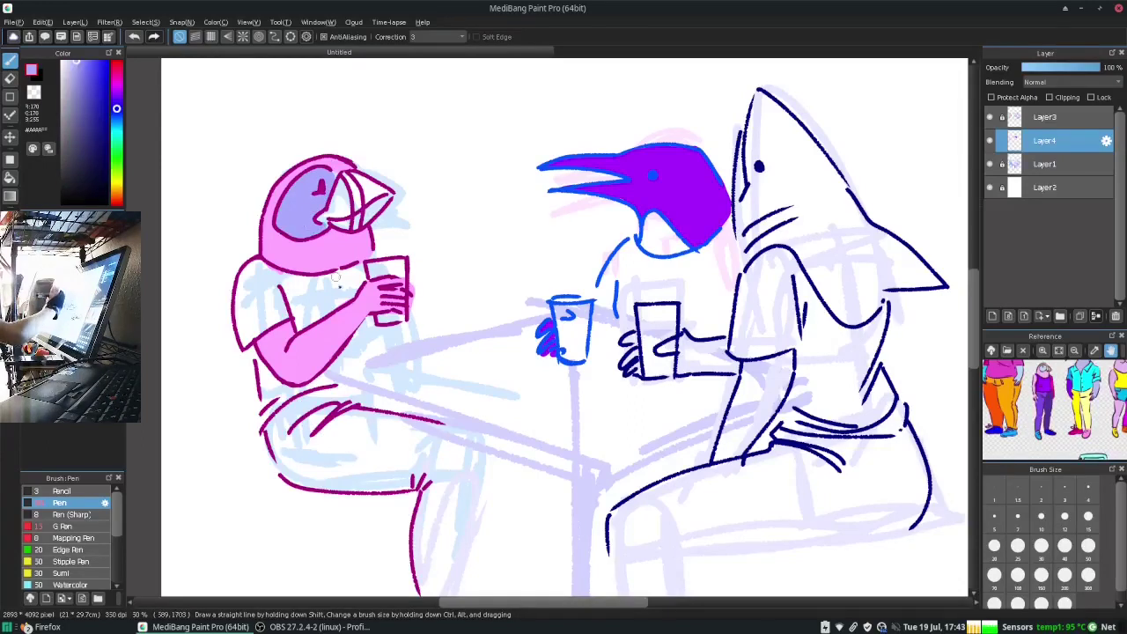
{"action": "left_click", "coordinate": [117, 132]}
{"action": "left_click_drag", "start_coordinate": [348, 180], "coordinate": [334, 216]}
{"action": "left_click", "coordinate": [116, 83]}
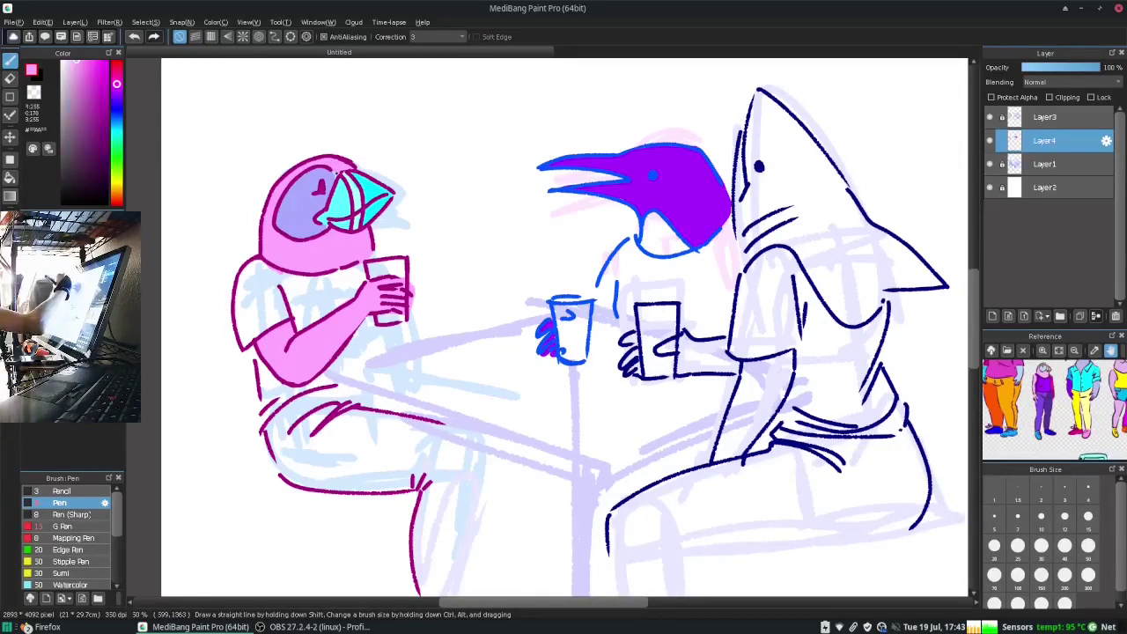
Choose a light green and paint the shark's head, back fin and near arm with it
{"action": "left_click", "coordinate": [31, 69]}
{"action": "left_click", "coordinate": [516, 214]}
{"action": "left_click", "coordinate": [623, 295]}
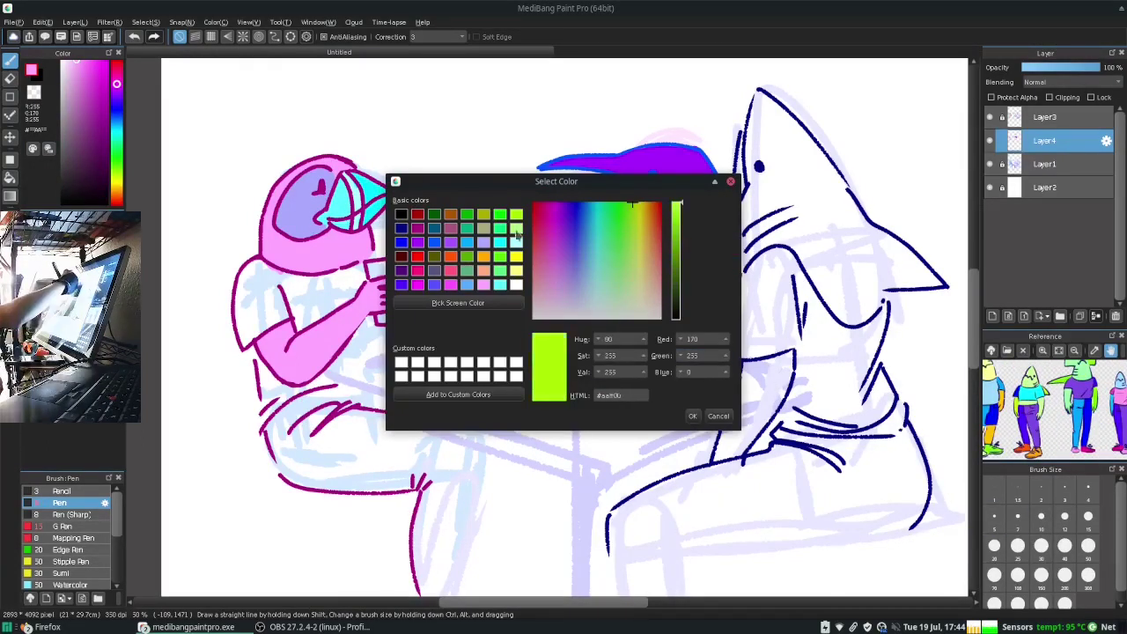
{"action": "left_click", "coordinate": [692, 416]}
{"action": "mouse_move", "coordinate": [762, 141]}
{"action": "left_mouse_down"}
{"action": "mouse_move", "coordinate": [749, 256]}
{"action": "mouse_move", "coordinate": [852, 311]}
{"action": "mouse_move", "coordinate": [748, 388]}
{"action": "mouse_move", "coordinate": [730, 441]}
{"action": "left_mouse_up"}
Paint the shark's far forearm and fingers bright green and add a matching dot on its glass
{"action": "left_click", "coordinate": [31, 69]}
{"action": "left_click", "coordinate": [692, 415]}
{"action": "left_click", "coordinate": [695, 357]}
{"action": "left_click_drag", "start_coordinate": [678, 352], "coordinate": [717, 361]}
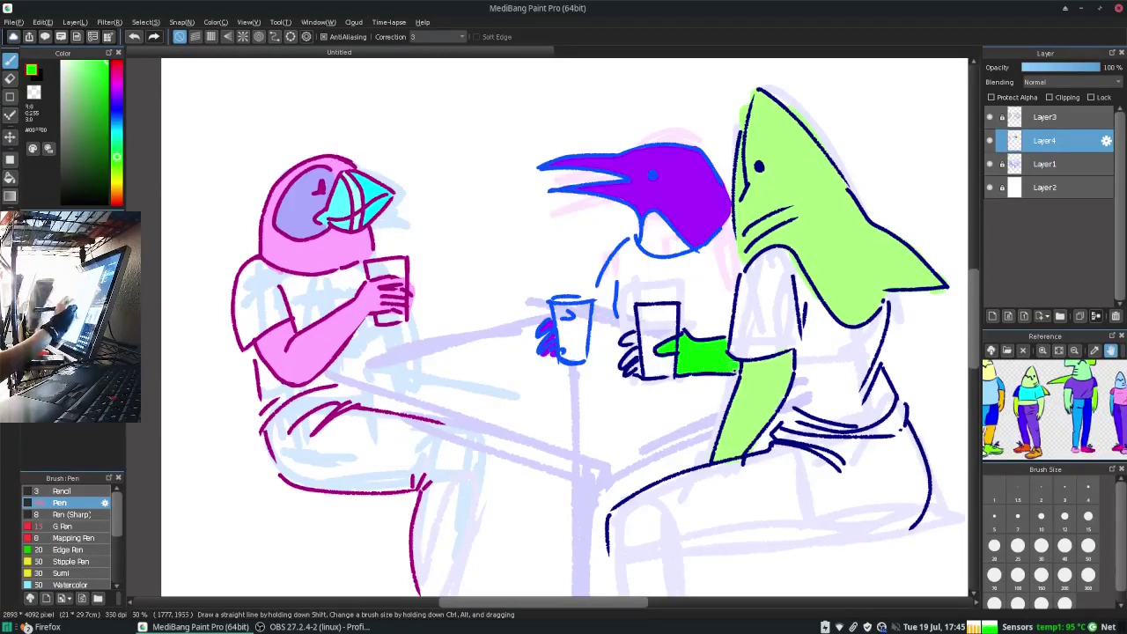
{"action": "left_click_drag", "start_coordinate": [616, 339], "coordinate": [634, 365]}
{"action": "left_click_drag", "start_coordinate": [717, 352], "coordinate": [735, 365]}
{"action": "left_click", "coordinate": [657, 325]}
Recolour the puffin's beak tip light green and add a purple dot on the long-beaked bird's cup
{"action": "key", "text": "e"}
{"action": "left_click", "coordinate": [1044, 117]}
{"action": "left_click", "coordinate": [1044, 141]}
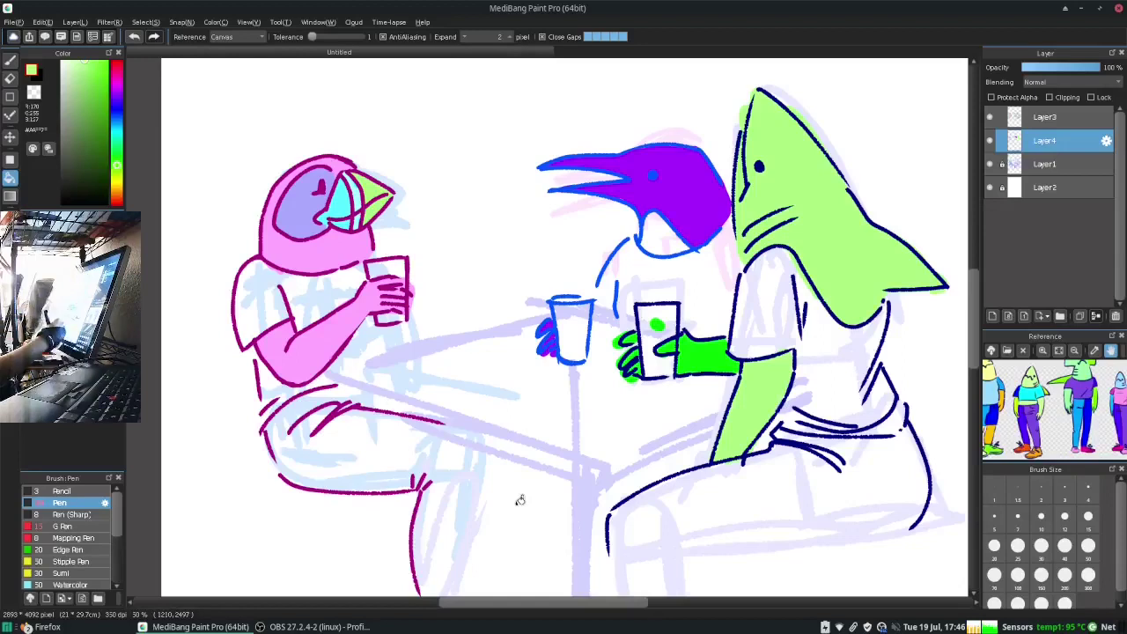
{"action": "left_click", "coordinate": [116, 91]}
{"action": "left_click", "coordinate": [9, 59]}
{"action": "left_click", "coordinate": [569, 312]}
{"action": "key", "text": "e"}
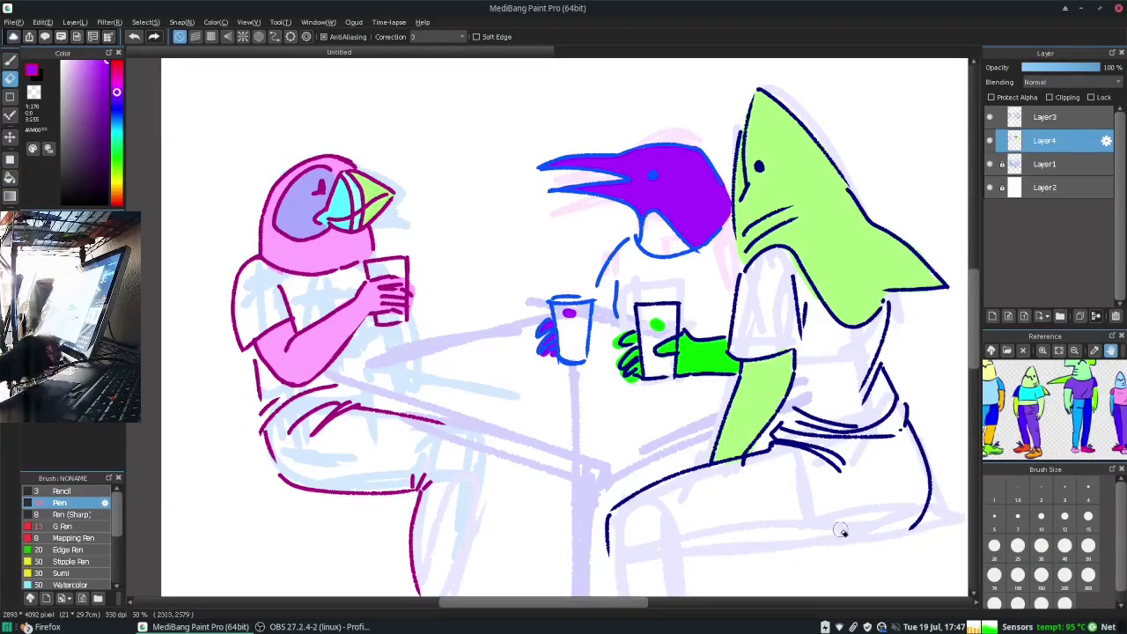
Add a new layer and outline the four-sided tabletop with straight purple Sumi brush lines
{"action": "left_click_drag", "start_coordinate": [1101, 409], "coordinate": [1012, 409]}
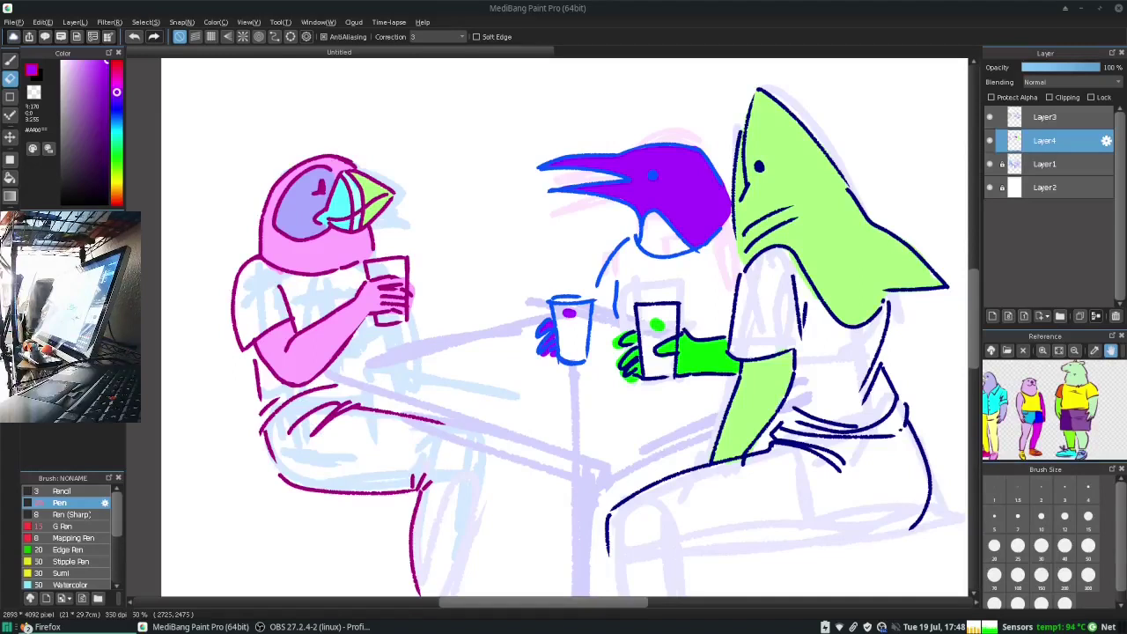
{"action": "key", "text": "ctrl+shift+n"}
{"action": "key", "text": "b"}
{"action": "scroll", "coordinate": [117, 561], "scroll_direction": "up", "scroll_amount": 3}
{"action": "left_click", "coordinate": [62, 547]}
{"action": "left_click", "coordinate": [339, 391]}
{"action": "left_click", "coordinate": [572, 462], "text": "shift"}
{"action": "left_click", "coordinate": [799, 379], "text": "shift"}
{"action": "left_click", "coordinate": [554, 321], "text": "shift"}
{"action": "left_click", "coordinate": [339, 392], "text": "shift"}
{"action": "key", "text": "e"}
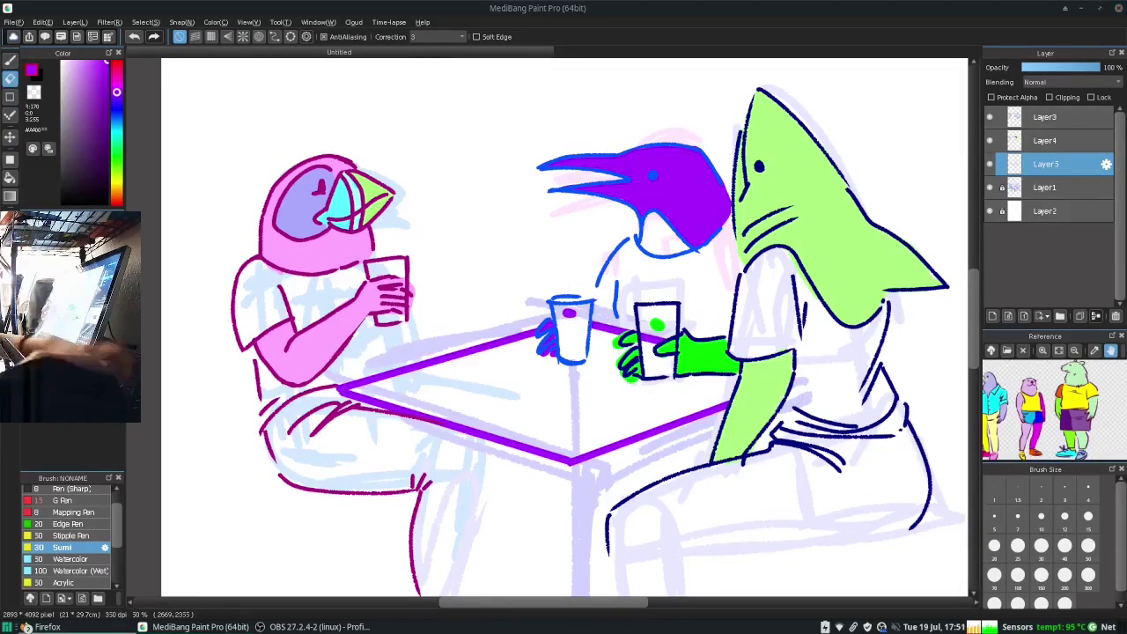
Open characters050622.png in the image viewer to study the bird and shark designs, and return to MediBang Paint Pro
{"action": "key", "text": "super+Down"}
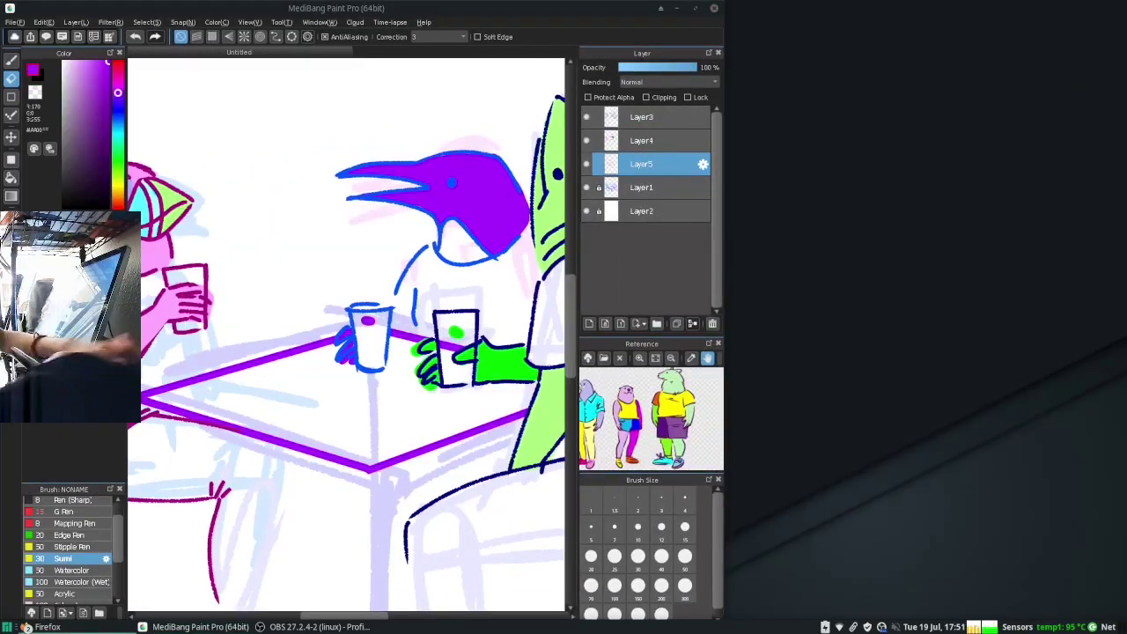
{"action": "left_click", "coordinate": [641, 117]}
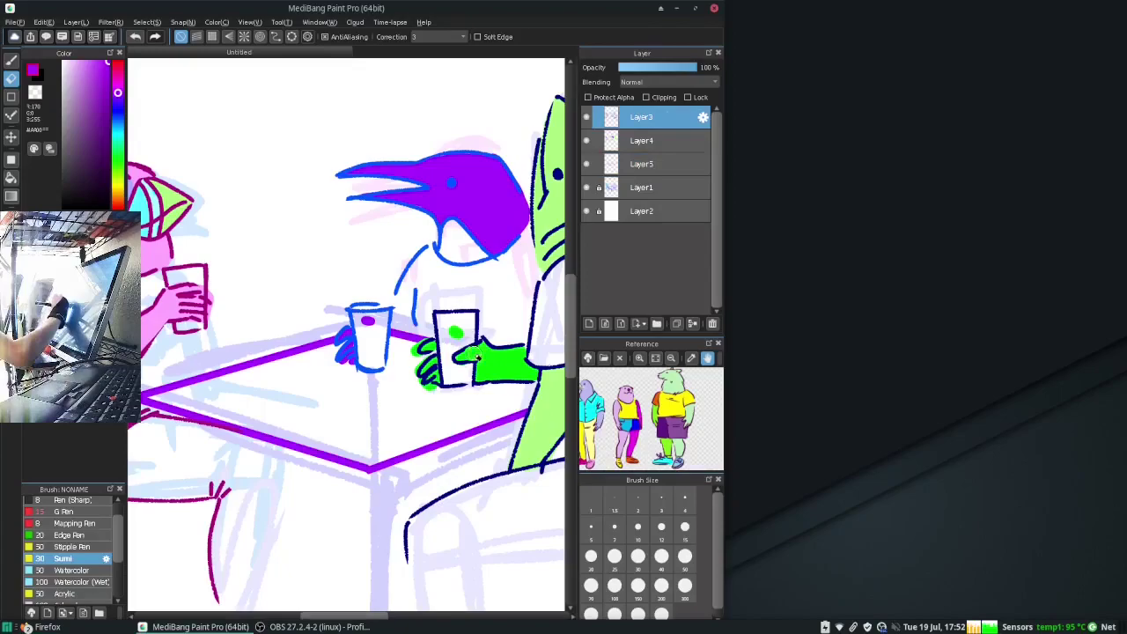
{"action": "key", "text": "super+e"}
{"action": "key", "text": "Return"}
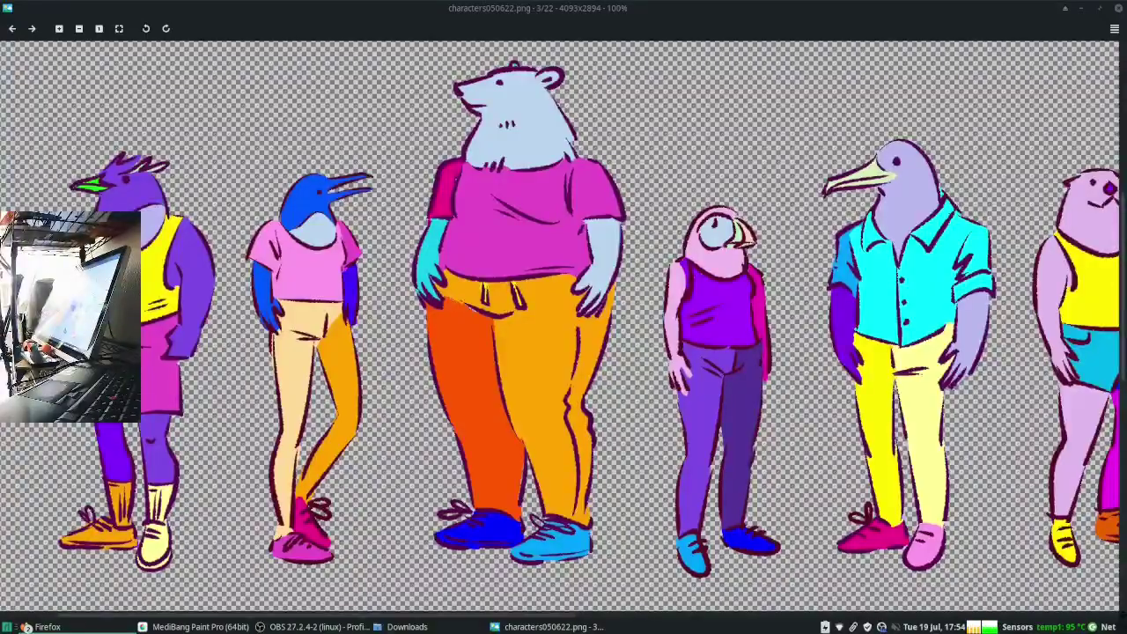
{"action": "key", "text": "Right"}
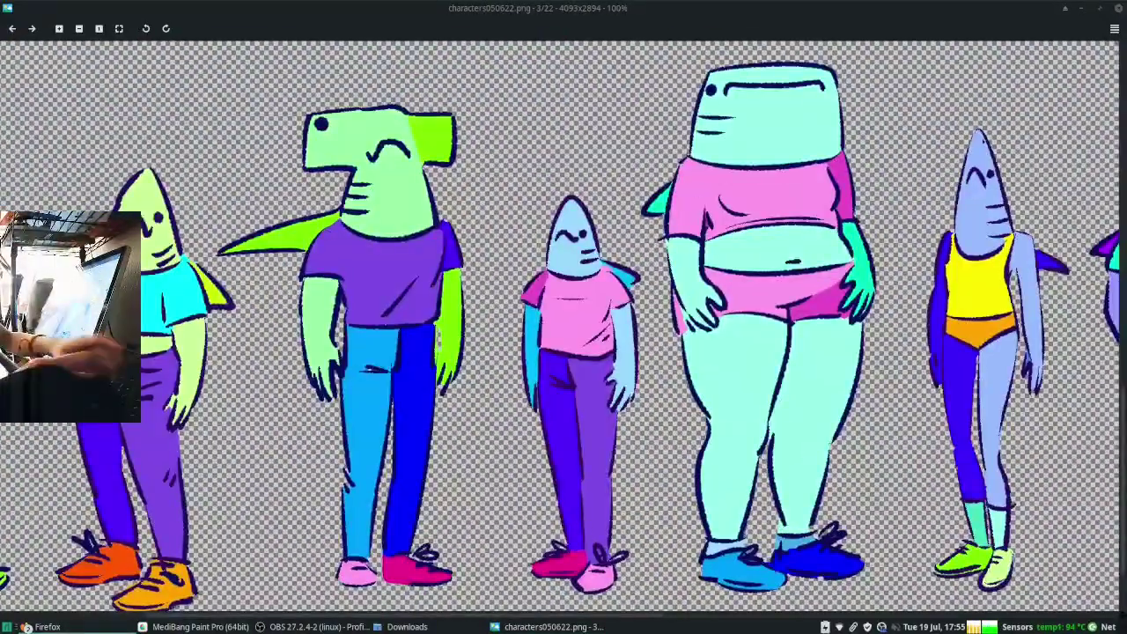
{"action": "key", "text": "Right"}
{"action": "key", "text": "Escape"}
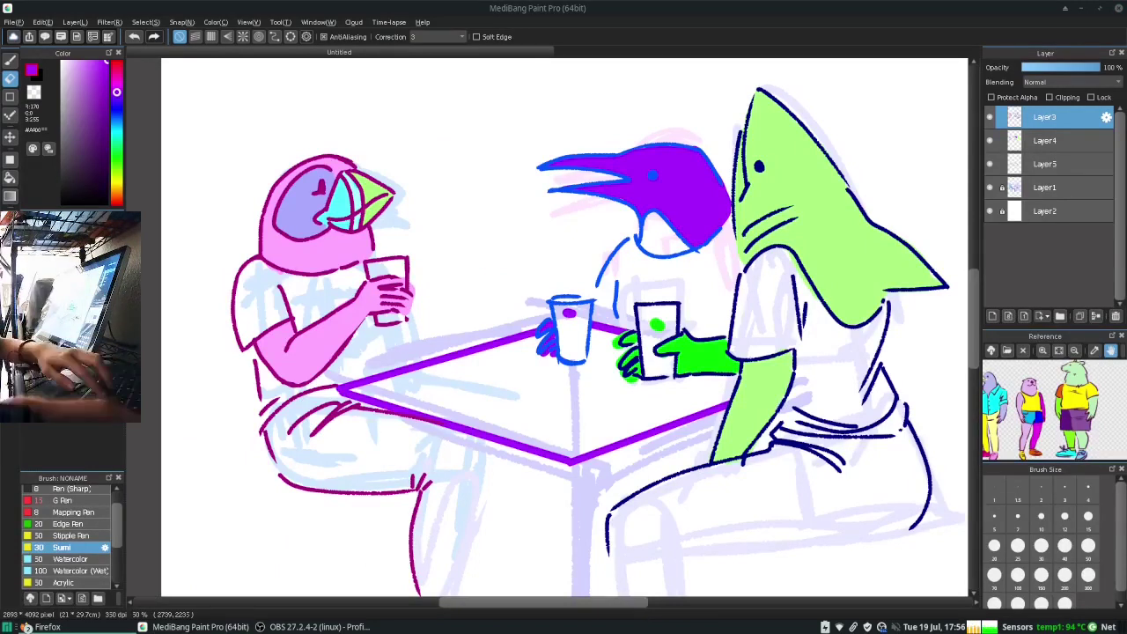
Paint the puffin's shirt purple with the Pen brush on the character colour layer
{"action": "left_click", "coordinate": [116, 95]}
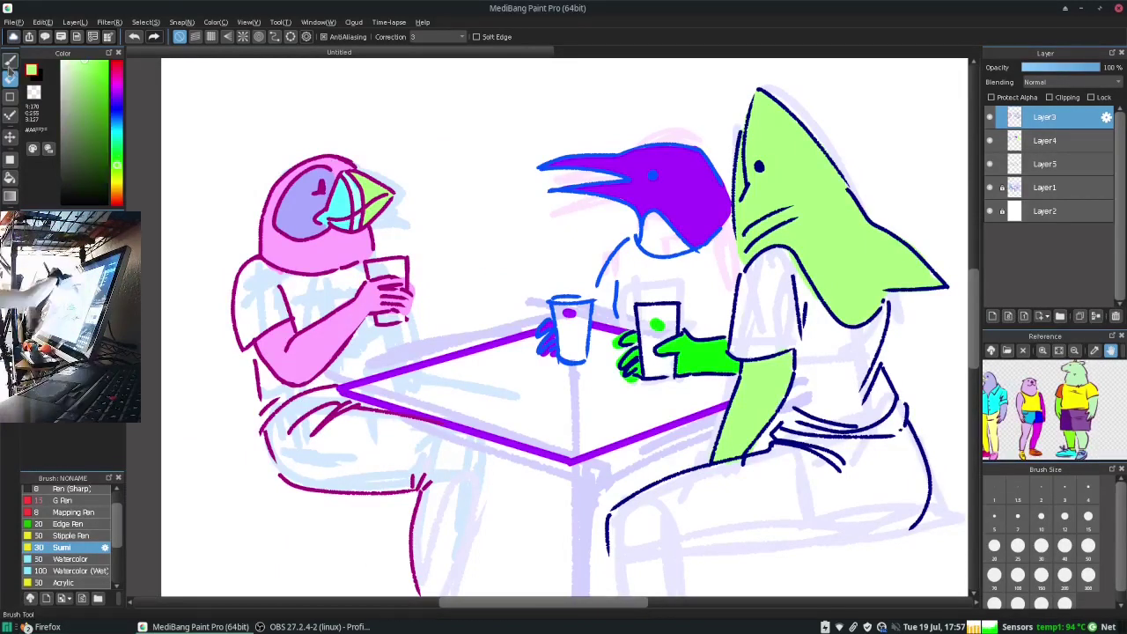
{"action": "left_click", "coordinate": [1044, 140]}
{"action": "scroll", "coordinate": [1048, 409], "scroll_direction": "up", "scroll_amount": 2}
{"action": "mouse_move", "coordinate": [265, 281]}
{"action": "left_mouse_down"}
{"action": "mouse_move", "coordinate": [251, 335]}
{"action": "mouse_move", "coordinate": [283, 310]}
{"action": "mouse_move", "coordinate": [352, 303]}
{"action": "mouse_move", "coordinate": [259, 422]}
{"action": "left_mouse_up"}
{"action": "left_click", "coordinate": [59, 502]}
{"action": "left_click_drag", "start_coordinate": [264, 370], "coordinate": [361, 379]}
{"action": "left_click_drag", "start_coordinate": [349, 317], "coordinate": [391, 378]}
{"action": "left_click_drag", "start_coordinate": [389, 328], "coordinate": [402, 372]}
Start colouring the puffin's trousers blue and move the table layer above the character colour layer
{"action": "left_click", "coordinate": [116, 108]}
{"action": "left_click_drag", "start_coordinate": [317, 405], "coordinate": [280, 432]}
{"action": "left_click_drag", "start_coordinate": [1044, 163], "coordinate": [1044, 137]}
{"action": "mouse_move", "coordinate": [282, 440]}
{"action": "left_mouse_down"}
{"action": "mouse_move", "coordinate": [441, 480]}
{"action": "mouse_move", "coordinate": [441, 590]}
{"action": "left_mouse_up"}
{"action": "left_click_drag", "start_coordinate": [458, 431], "coordinate": [458, 590]}
{"action": "key", "text": "e"}
{"action": "key", "text": "ctrl+z"}
Paint the puffin's thigh and lower leg blue on the character colour layer
{"action": "left_click", "coordinate": [1044, 163]}
{"action": "key", "text": "b"}
{"action": "left_click_drag", "start_coordinate": [290, 414], "coordinate": [449, 475]}
{"action": "left_click_drag", "start_coordinate": [273, 449], "coordinate": [440, 493]}
{"action": "left_click_drag", "start_coordinate": [423, 440], "coordinate": [441, 572]}
{"action": "left_click_drag", "start_coordinate": [457, 431], "coordinate": [466, 594]}
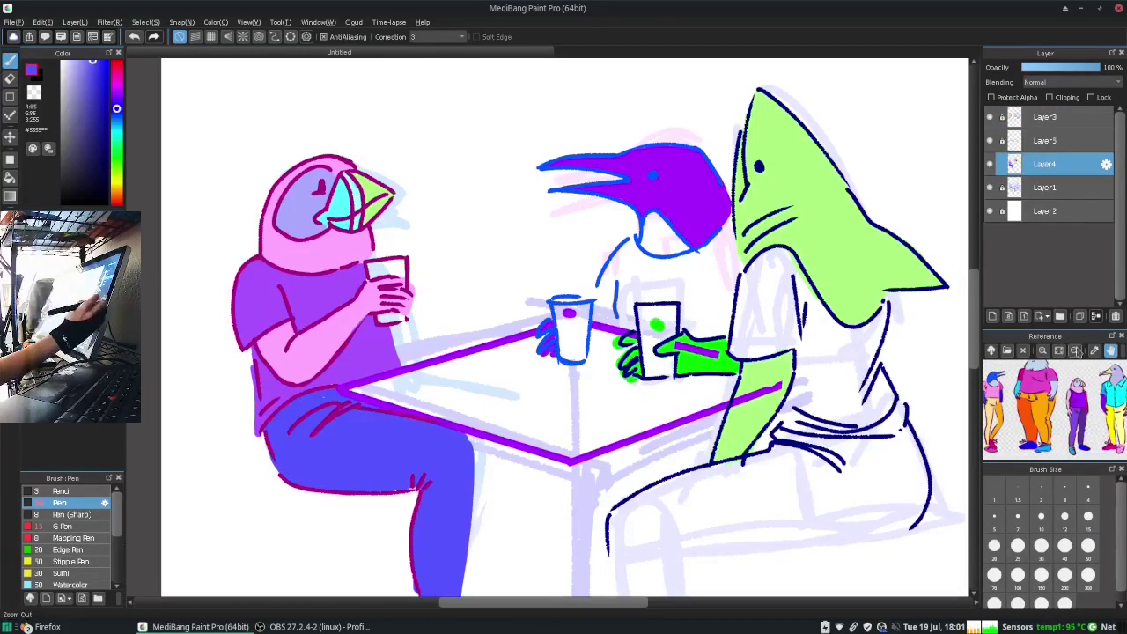
Erase the table outline overlapping the shark's arms, hide the faded sketch layer and fill the tabletop purple
{"action": "key", "text": "e"}
{"action": "left_click", "coordinate": [1044, 141]}
{"action": "mouse_move", "coordinate": [627, 336]}
{"action": "left_mouse_down"}
{"action": "mouse_move", "coordinate": [731, 362]}
{"action": "mouse_move", "coordinate": [733, 407]}
{"action": "left_mouse_up"}
{"action": "left_click", "coordinate": [989, 187]}
{"action": "key", "text": "g"}
{"action": "left_click", "coordinate": [493, 396]}
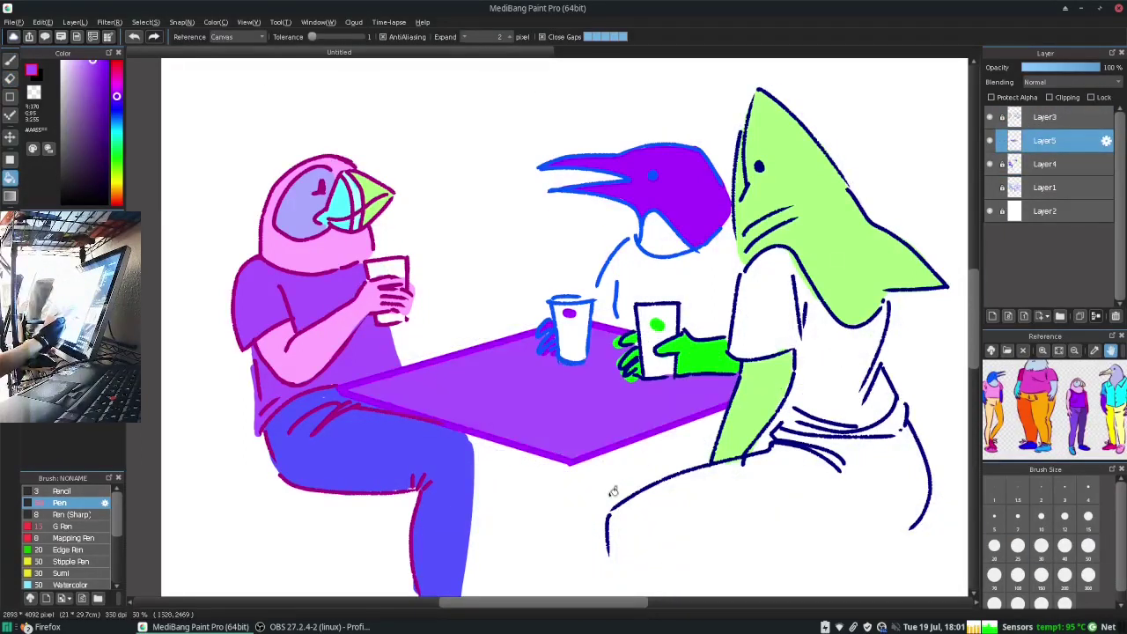
Save the drawing as sitting-at-cafe.mdp and rename the faded sketch layer as sketch
{"action": "left_click", "coordinate": [990, 140]}
{"action": "left_click", "coordinate": [1044, 164]}
{"action": "left_click", "coordinate": [989, 141]}
{"action": "key", "text": "ctrl+s"}
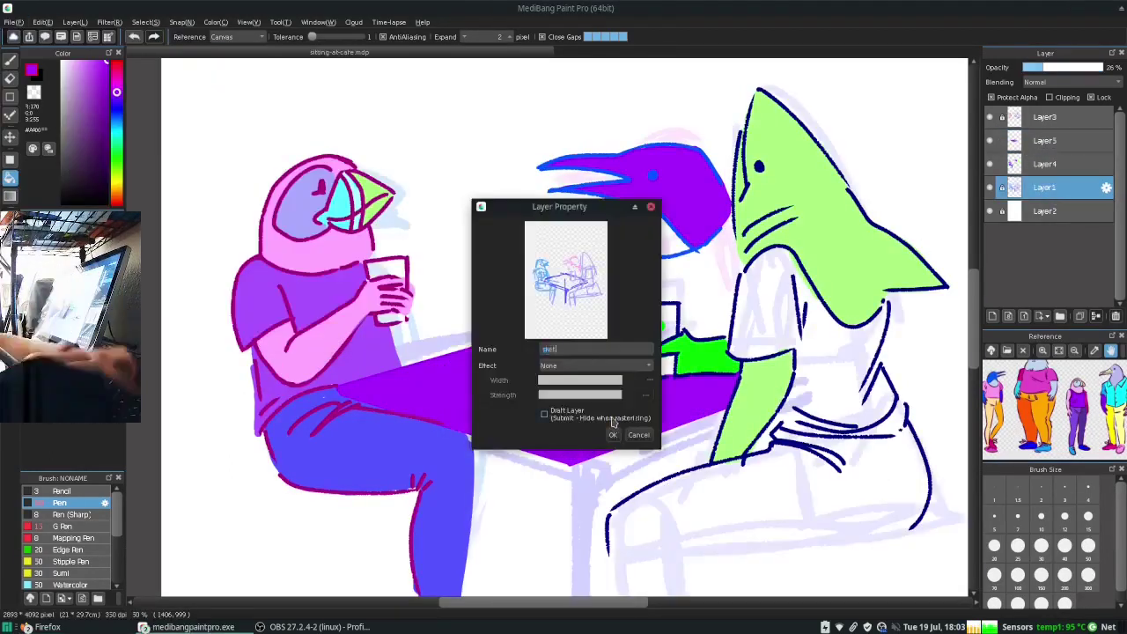
{"action": "type", "text": "ch"}
{"action": "left_click", "coordinate": [613, 434]}
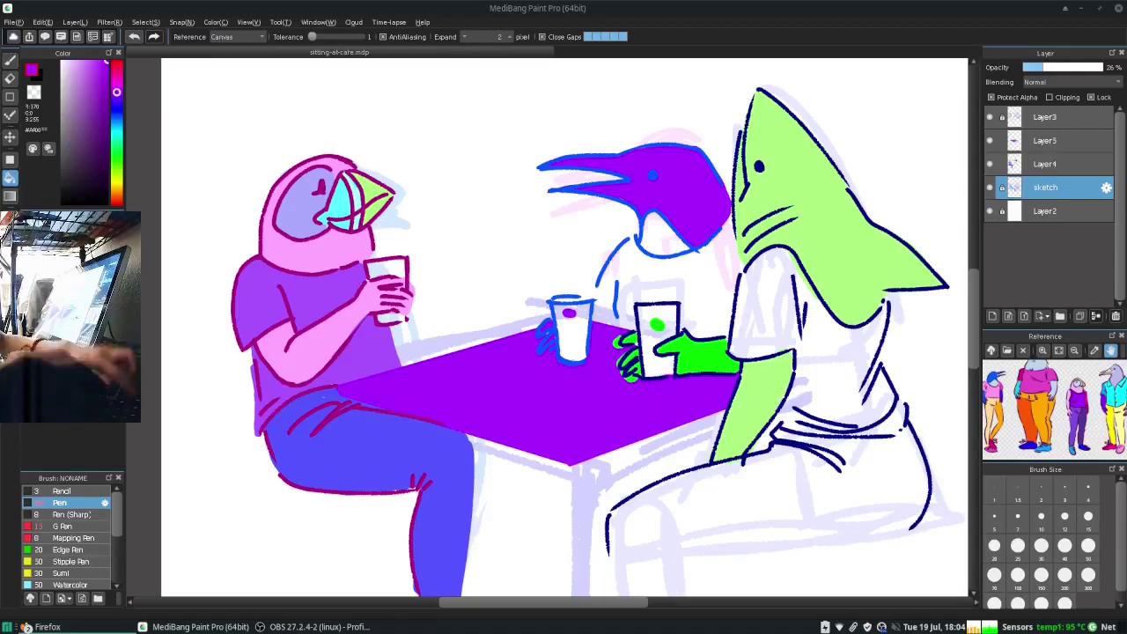
Paint the shark's shirt and sleeve pale cyan on the character colour layer
{"action": "left_click", "coordinate": [1044, 164]}
{"action": "key", "text": "b"}
{"action": "left_click_drag", "start_coordinate": [805, 344], "coordinate": [854, 405]}
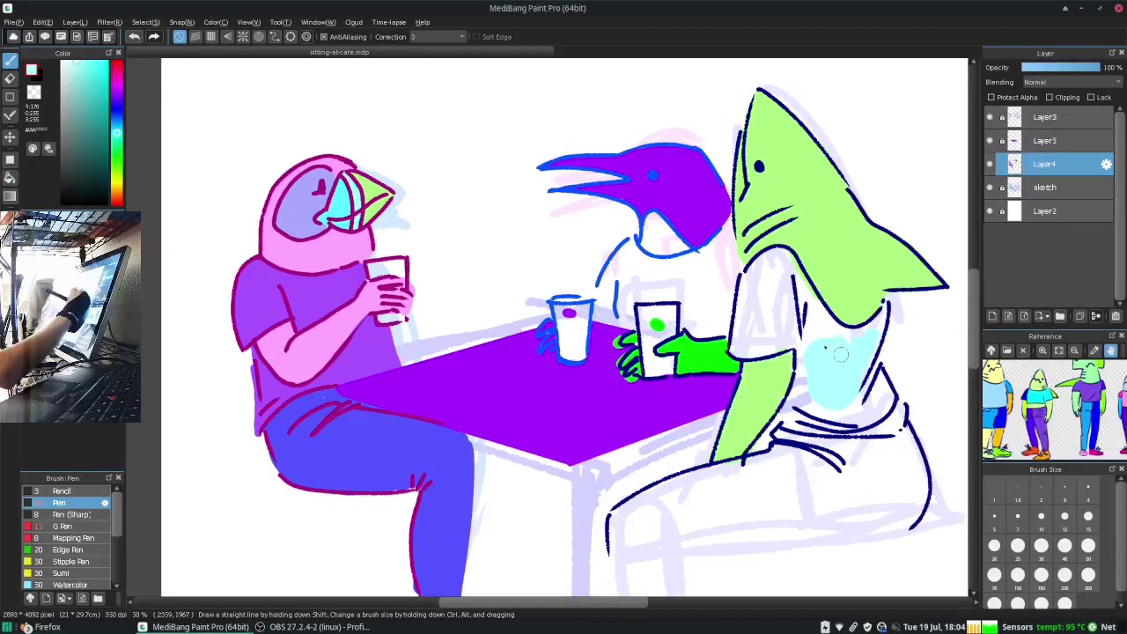
{"action": "left_click_drag", "start_coordinate": [740, 264], "coordinate": [837, 335]}
{"action": "left_click_drag", "start_coordinate": [783, 370], "coordinate": [885, 414]}
Paint the shark's trousers purple and the exposed skin at its waist light green
{"action": "left_click", "coordinate": [116, 95]}
{"action": "mouse_move", "coordinate": [715, 493]}
{"action": "left_mouse_down"}
{"action": "mouse_move", "coordinate": [616, 533]}
{"action": "mouse_move", "coordinate": [915, 528]}
{"action": "left_mouse_up"}
{"action": "left_click_drag", "start_coordinate": [621, 537], "coordinate": [924, 453]}
{"action": "left_click_drag", "start_coordinate": [775, 445], "coordinate": [907, 413]}
{"action": "left_click", "coordinate": [116, 164]}
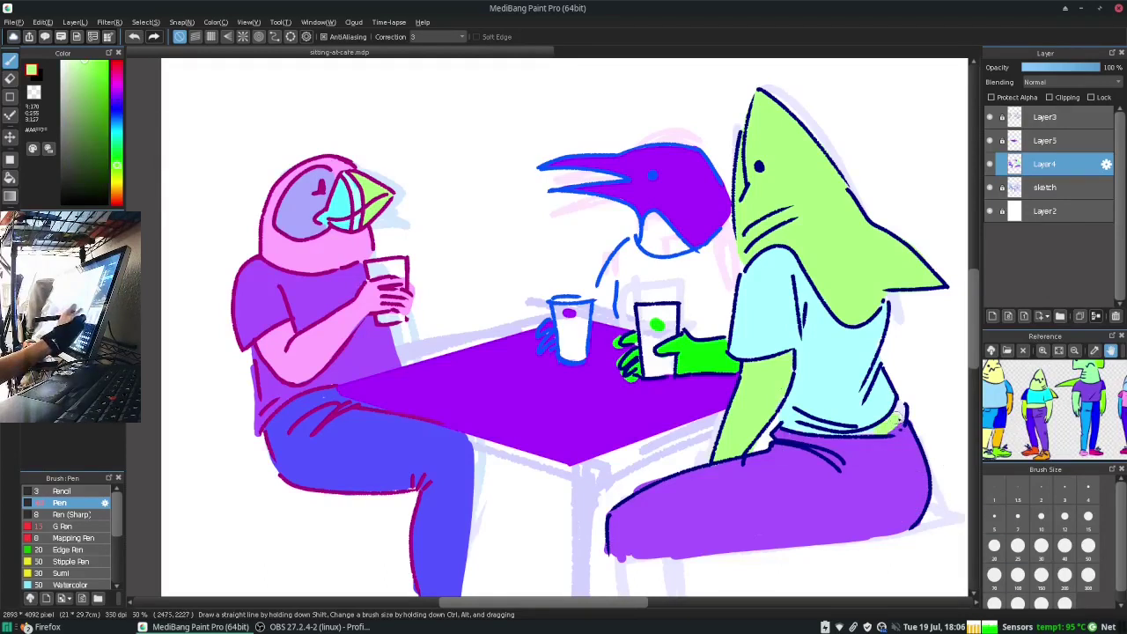
On the line art layer, erase the excess outlines at the shark's shirt hem and sleeve
{"action": "left_click", "coordinate": [1045, 116]}
{"action": "key", "text": "e"}
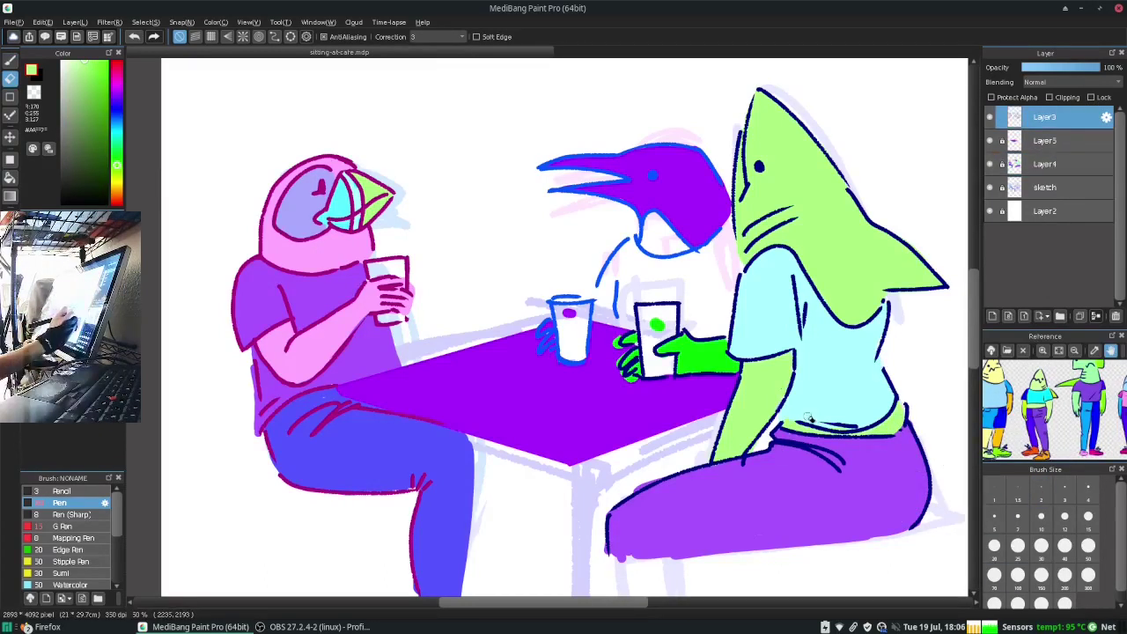
{"action": "left_click_drag", "start_coordinate": [812, 413], "coordinate": [836, 422]}
{"action": "left_click_drag", "start_coordinate": [788, 277], "coordinate": [792, 321]}
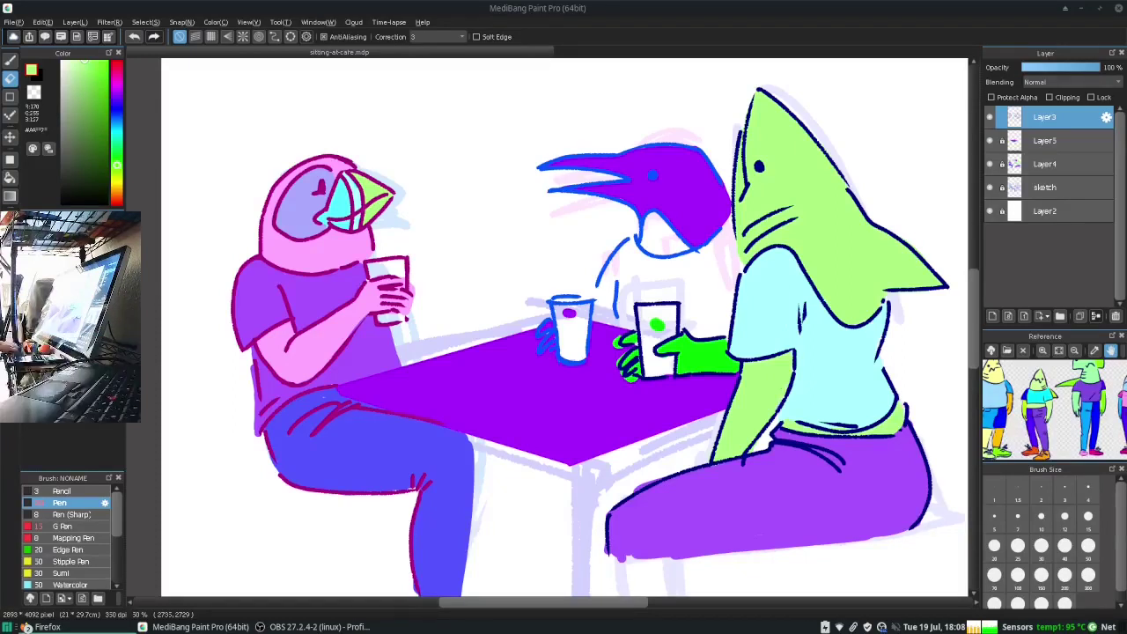
Paint the long-beaked bird's shirt pink, using a new layer added beneath the character colours
{"action": "left_click_drag", "start_coordinate": [1083, 409], "coordinate": [995, 409]}
{"action": "left_click", "coordinate": [116, 83]}
{"action": "key", "text": "p"}
{"action": "left_click", "coordinate": [1044, 164]}
{"action": "mouse_move", "coordinate": [616, 247]}
{"action": "left_mouse_down"}
{"action": "mouse_move", "coordinate": [607, 299]}
{"action": "mouse_move", "coordinate": [704, 264]}
{"action": "left_mouse_up"}
{"action": "mouse_move", "coordinate": [731, 220]}
{"action": "left_mouse_down"}
{"action": "mouse_move", "coordinate": [740, 273]}
{"action": "mouse_move", "coordinate": [704, 304]}
{"action": "mouse_move", "coordinate": [642, 290]}
{"action": "left_mouse_up"}
{"action": "left_click", "coordinate": [993, 315]}
{"action": "mouse_move", "coordinate": [669, 255]}
{"action": "left_mouse_down"}
{"action": "mouse_move", "coordinate": [634, 334]}
{"action": "mouse_move", "coordinate": [643, 344]}
{"action": "mouse_move", "coordinate": [669, 328]}
{"action": "mouse_move", "coordinate": [660, 335]}
{"action": "left_mouse_up"}
Colour the shark's drink green and the long-beaked bird's drink purple on the new layer
{"action": "left_click", "coordinate": [116, 157]}
{"action": "key", "text": "e"}
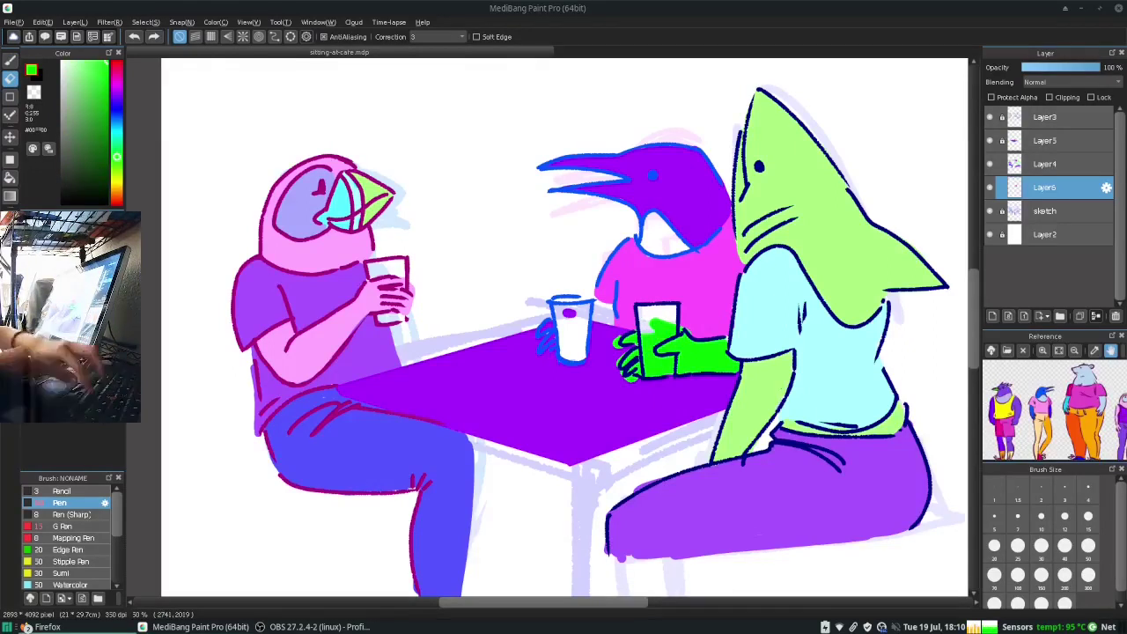
{"action": "left_click", "coordinate": [117, 92]}
{"action": "mouse_move", "coordinate": [564, 316]}
{"action": "left_mouse_down"}
{"action": "mouse_move", "coordinate": [583, 331]}
{"action": "mouse_move", "coordinate": [577, 354]}
{"action": "left_mouse_up"}
Merge the character colours into the layer below and paint the long-beaked bird's throat pale cyan
{"action": "key", "text": "b"}
{"action": "key", "text": "ctrl+e"}
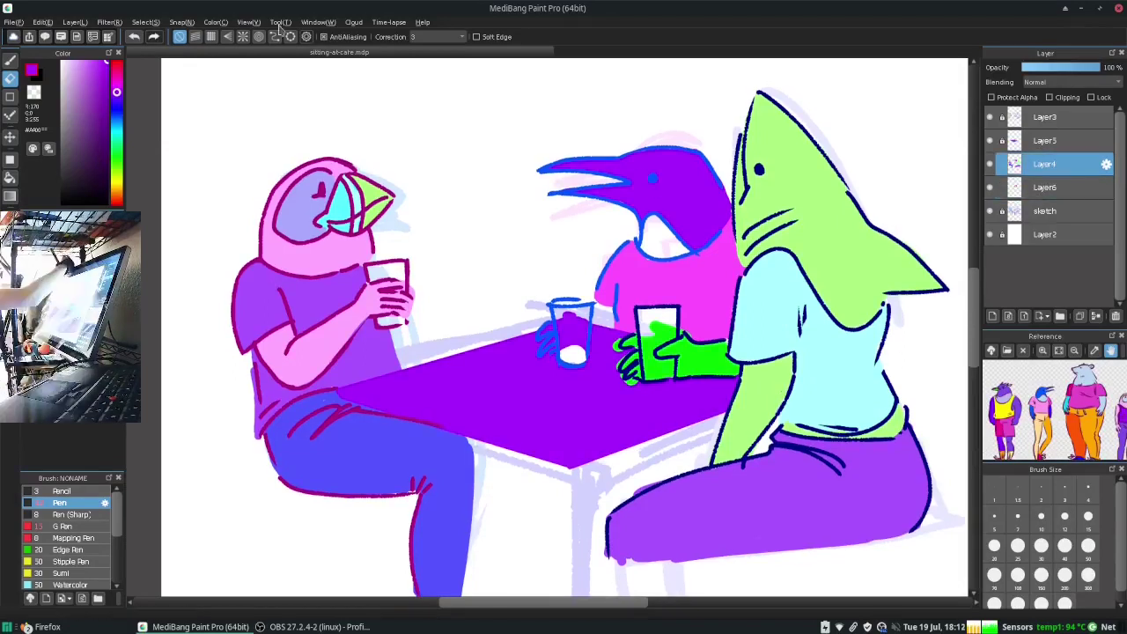
{"action": "key", "text": "b"}
{"action": "key", "text": "e"}
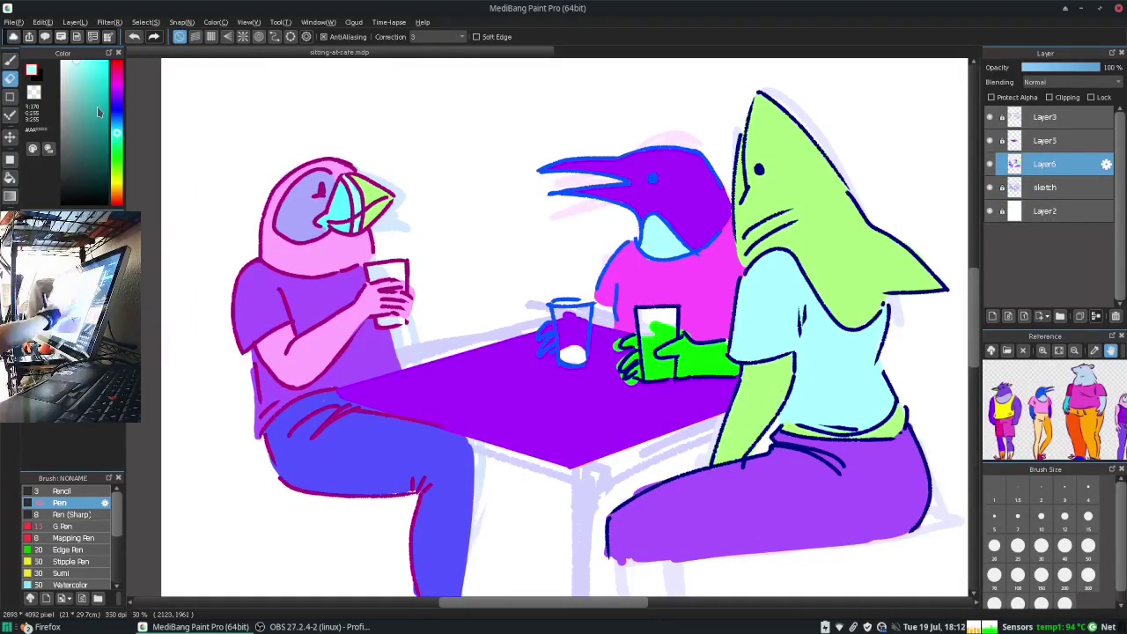
Trim the purple tabletop's far edge on the table layer so the table ends lower behind the cups
{"action": "key", "text": "ctrl+z"}
{"action": "key", "text": "ctrl+z"}
{"action": "key", "text": "ctrl+z"}
{"action": "key", "text": "ctrl+z"}
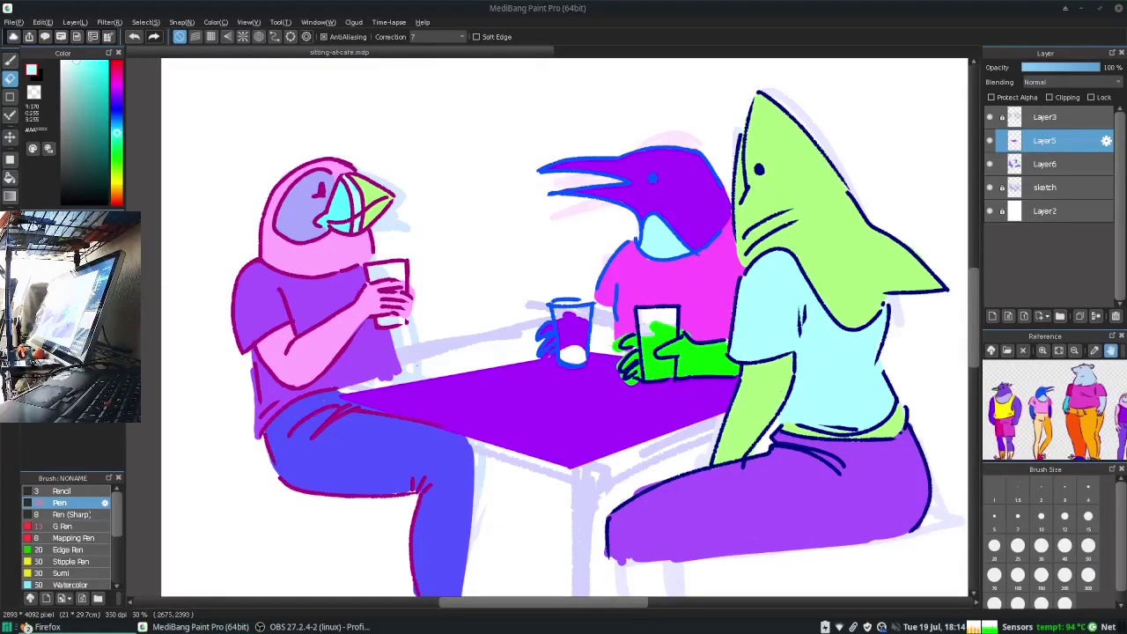
{"action": "key", "text": "alt+f"}
{"action": "key", "text": "Escape"}
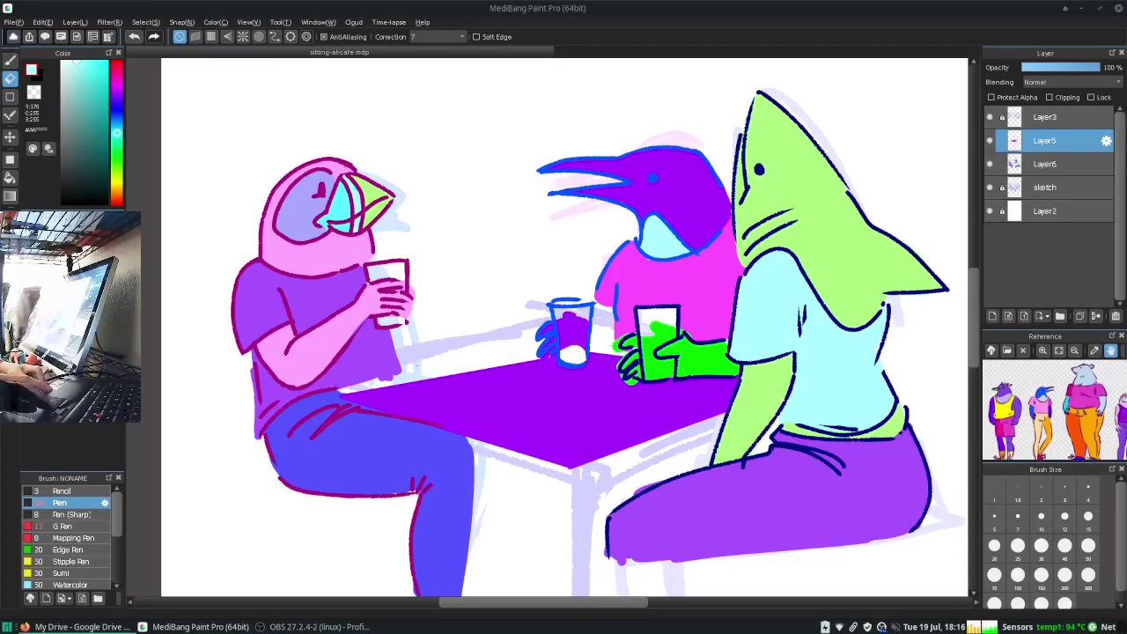
Switch to Google Drive in Firefox and preview the Awesome Foundation videos
{"action": "key", "text": "alt+Tab"}
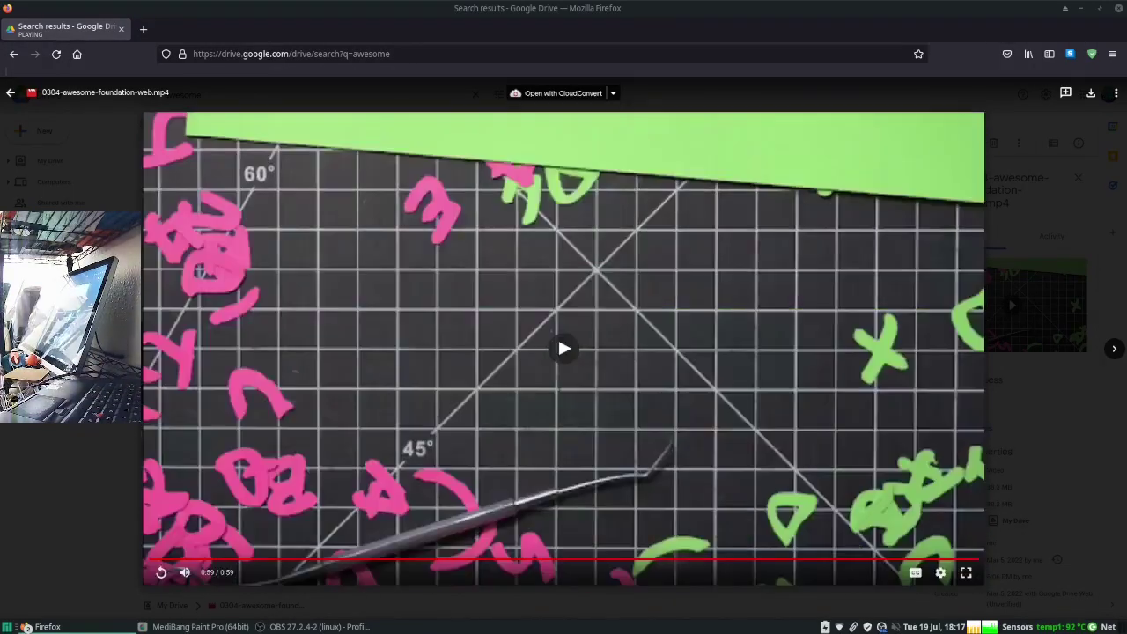
{"action": "key", "text": "Escape"}
{"action": "double_click", "coordinate": [466, 242]}
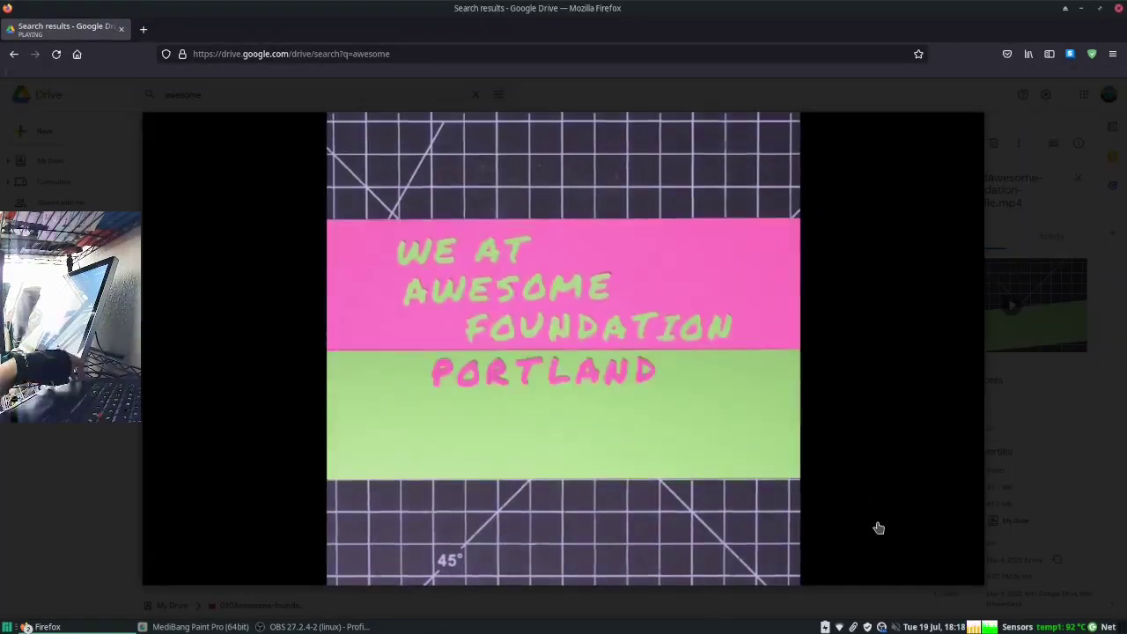
{"action": "key", "text": "alt+Tab"}
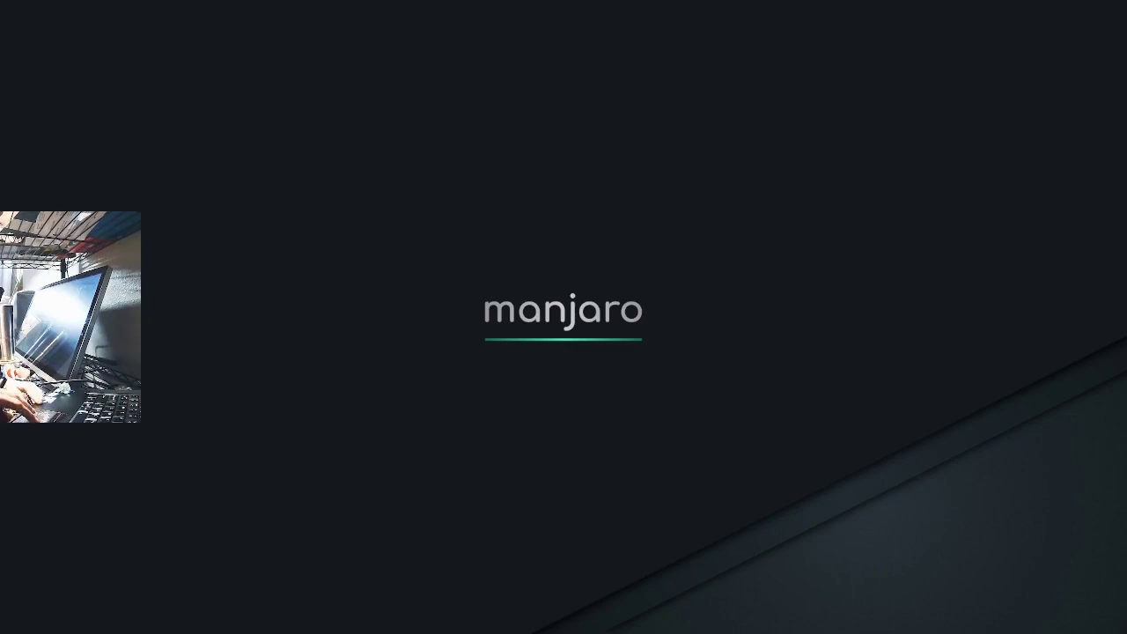
Start AzPainter from the desktop
{"action": "right_click", "coordinate": [676, 199]}
{"action": "left_click", "coordinate": [704, 204]}
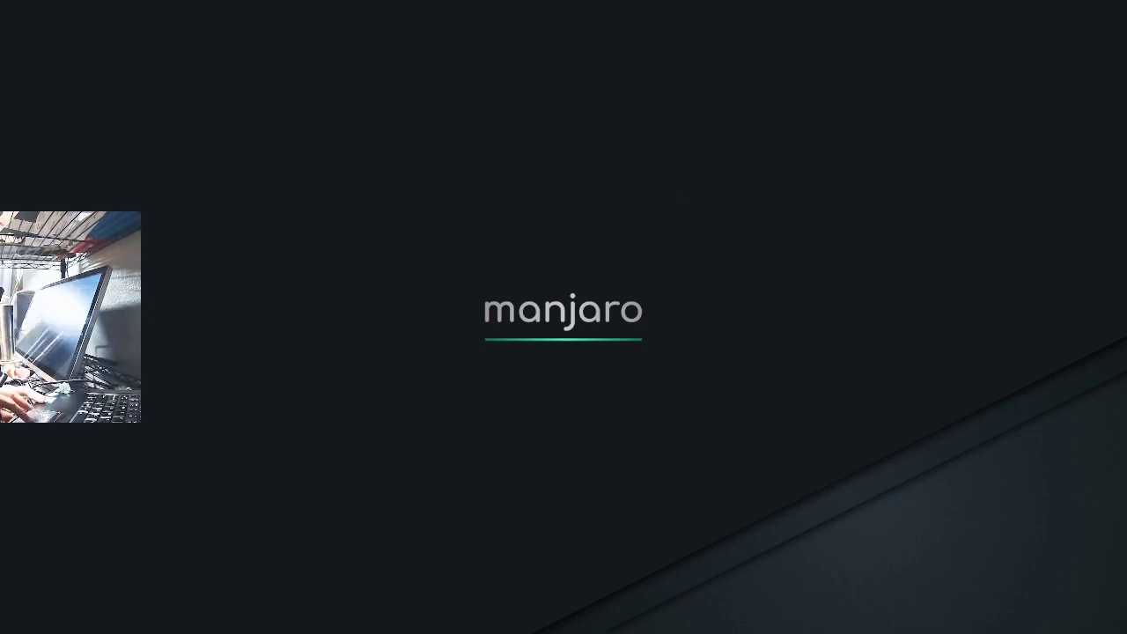
{"action": "right_click", "coordinate": [744, 134]}
{"action": "mouse_move", "coordinate": [779, 340]}
{"action": "mouse_move", "coordinate": [881, 485]}
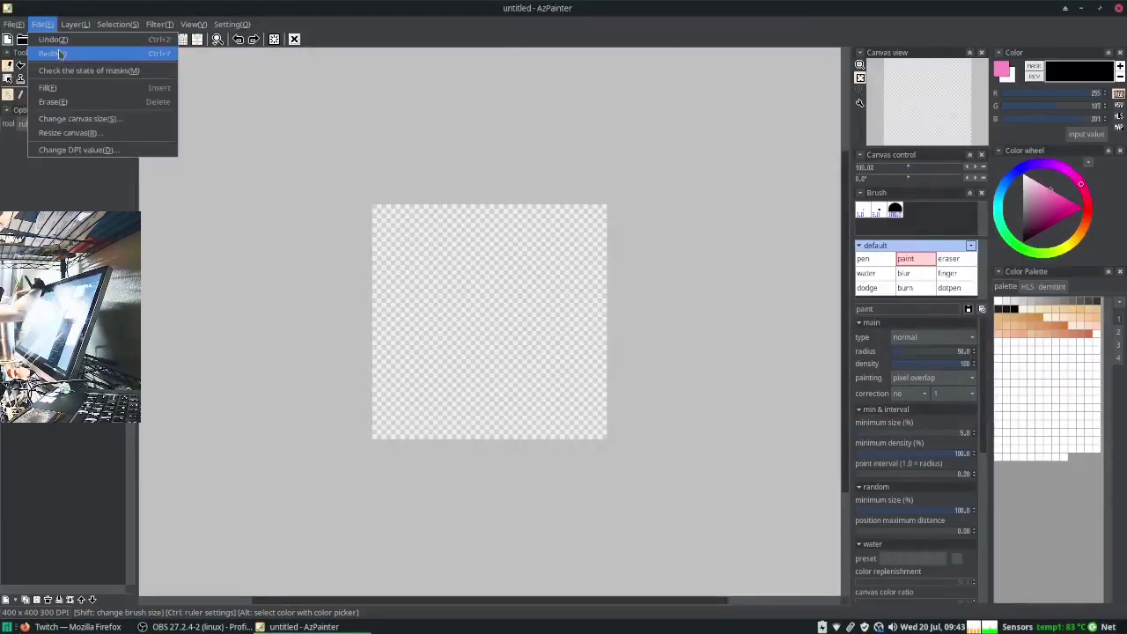
Resize the blank canvas to 2480 x 3508 pixels at 300 DPI
{"action": "left_click", "coordinate": [44, 50]}
{"action": "left_click", "coordinate": [633, 241]}
{"action": "left_click", "coordinate": [604, 290]}
{"action": "left_click", "coordinate": [661, 407]}
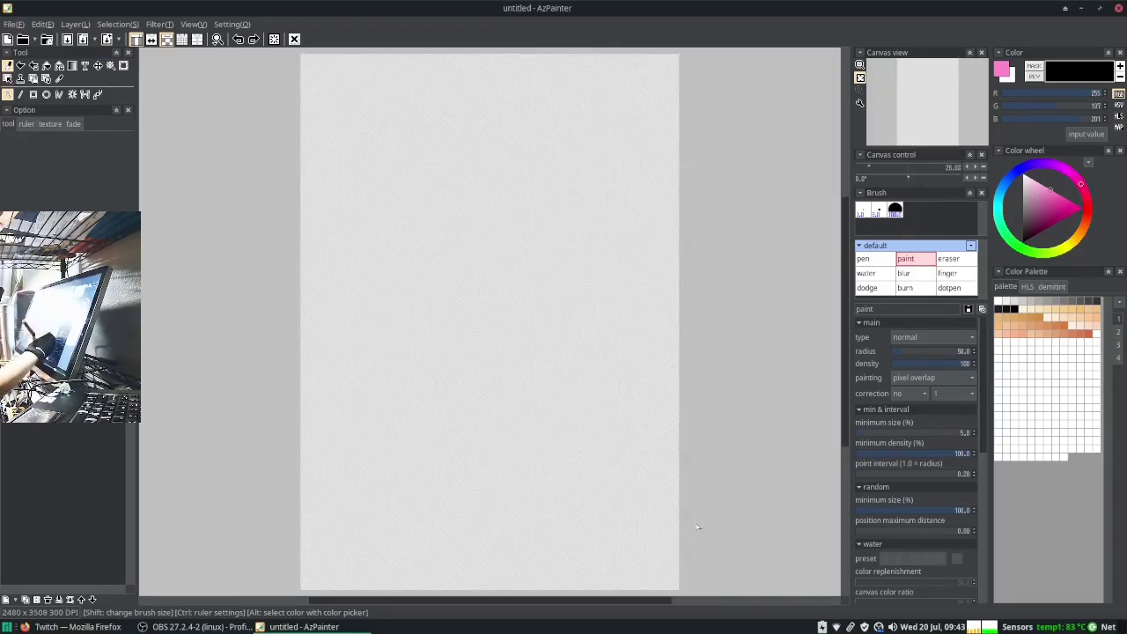
Fill the canvas with white and add a new layer for the sketch
{"action": "left_click", "coordinate": [999, 303]}
{"action": "left_click", "coordinate": [46, 65]}
{"action": "left_click", "coordinate": [523, 322]}
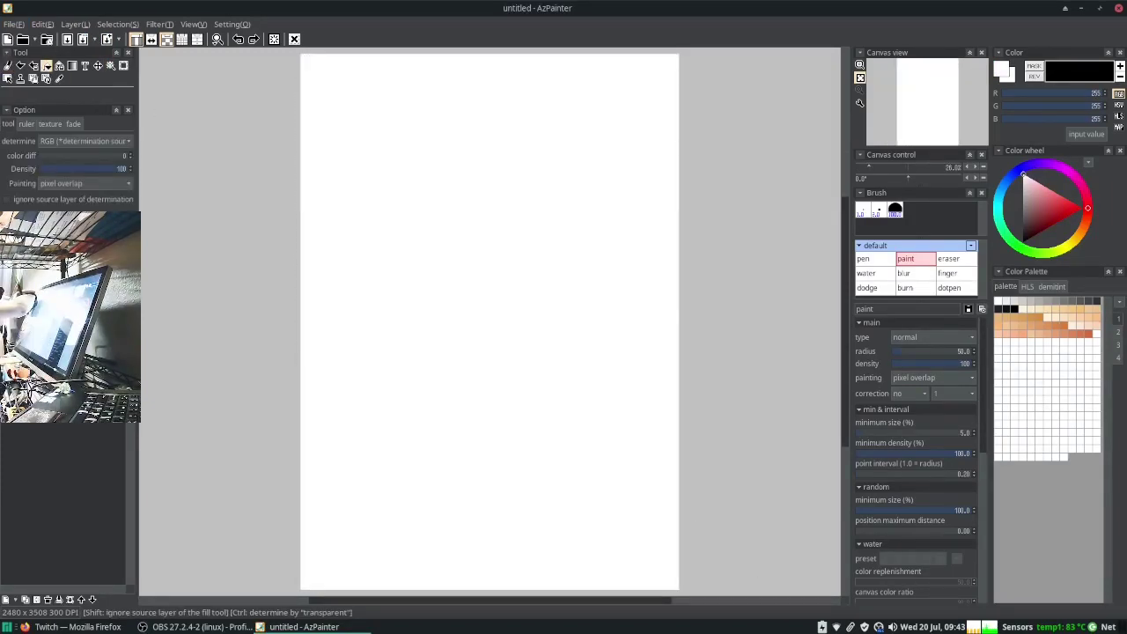
{"action": "key", "text": "ctrl+shift+n"}
{"action": "key", "text": "Return"}
Set up a black pen with strong stroke correction at level 7 and test it with a scribble
{"action": "left_click", "coordinate": [876, 261]}
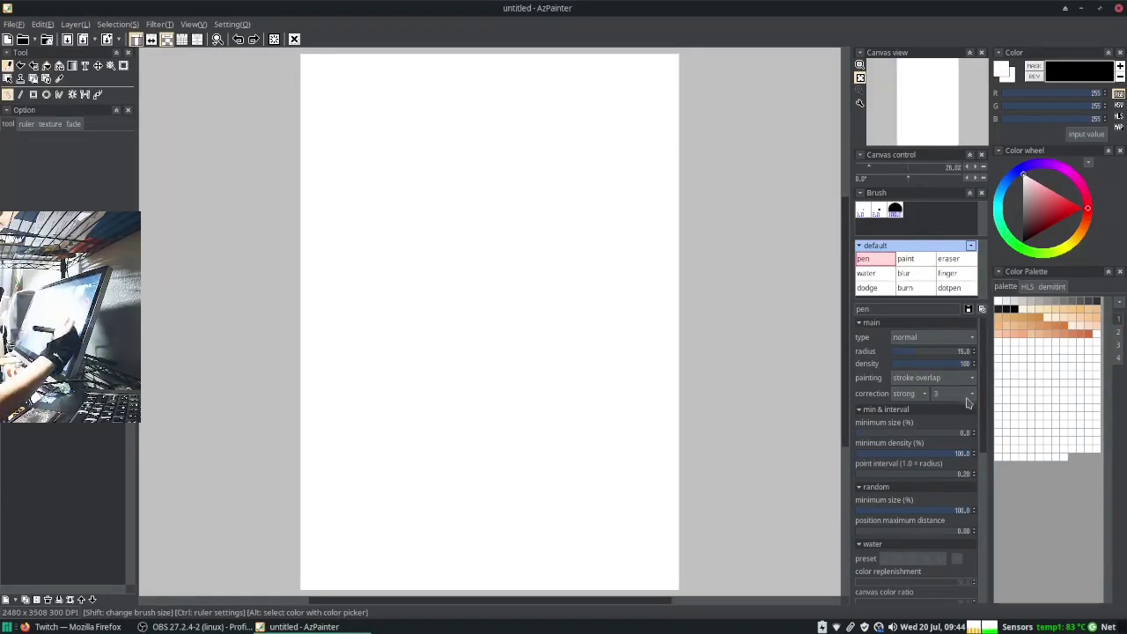
{"action": "key", "text": "x"}
{"action": "left_click", "coordinate": [1028, 287]}
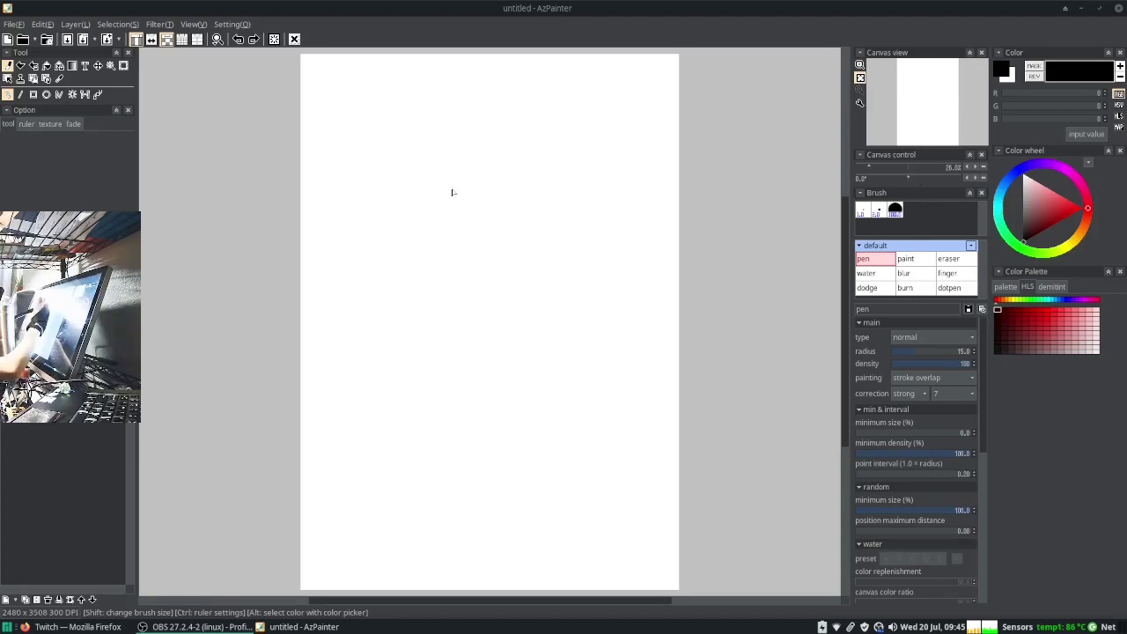
{"action": "scroll", "coordinate": [920, 449], "scroll_direction": "down", "scroll_amount": 10}
{"action": "left_click_drag", "start_coordinate": [544, 358], "coordinate": [556, 356]}
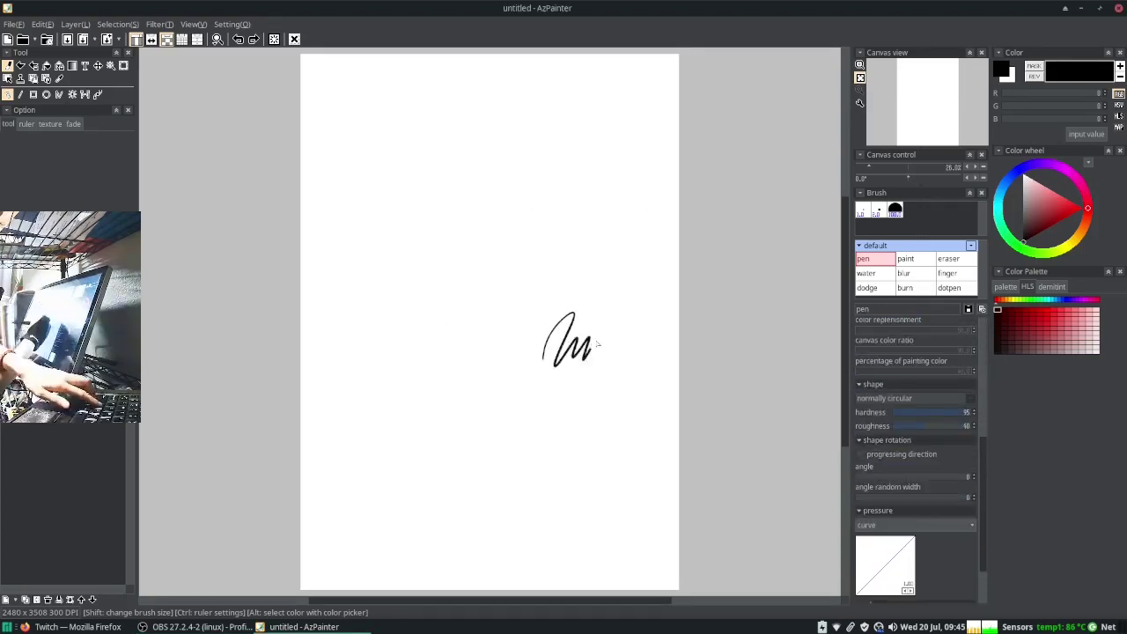
Change the pen's brush shape to ellipse.png and try it out with a few strokes
{"action": "left_click", "coordinate": [884, 397]}
{"action": "double_click", "coordinate": [521, 238]}
{"action": "left_click_drag", "start_coordinate": [485, 240], "coordinate": [541, 353]}
{"action": "key", "text": "ctrl+z"}
{"action": "left_click_drag", "start_coordinate": [498, 179], "coordinate": [558, 174]}
{"action": "left_click_drag", "start_coordinate": [520, 226], "coordinate": [552, 228]}
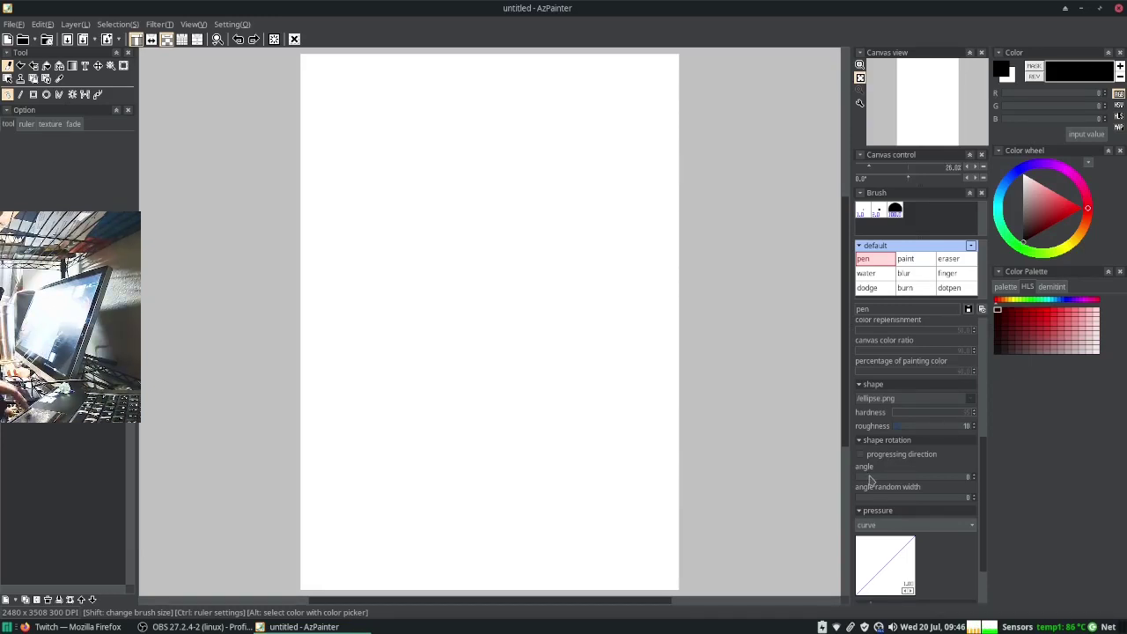
Sketch the first standing figure's chest, spine, hips and legs in the middle of the page
{"action": "left_click_drag", "start_coordinate": [455, 207], "coordinate": [495, 203]}
{"action": "left_click_drag", "start_coordinate": [473, 190], "coordinate": [478, 238]}
{"action": "left_click_drag", "start_coordinate": [458, 241], "coordinate": [495, 239]}
{"action": "left_click_drag", "start_coordinate": [495, 190], "coordinate": [452, 185]}
{"action": "left_click_drag", "start_coordinate": [440, 253], "coordinate": [451, 338]}
{"action": "mouse_move", "coordinate": [461, 266]}
{"action": "left_mouse_down"}
{"action": "mouse_move", "coordinate": [472, 349]}
{"action": "mouse_move", "coordinate": [454, 427]}
{"action": "left_mouse_up"}
{"action": "left_click_drag", "start_coordinate": [476, 269], "coordinate": [483, 351]}
{"action": "left_click_drag", "start_coordinate": [507, 255], "coordinate": [493, 338]}
{"action": "left_click_drag", "start_coordinate": [474, 354], "coordinate": [487, 421]}
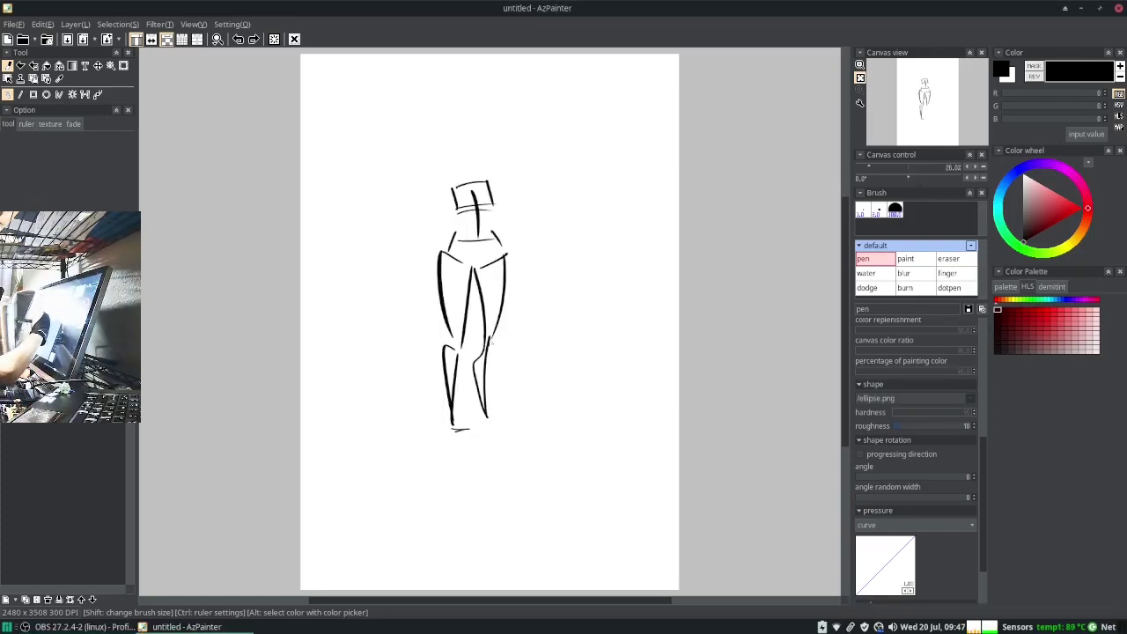
Add arms and a pointed shark head to the first figure, and erase part of the snout outline
{"action": "left_click_drag", "start_coordinate": [508, 222], "coordinate": [516, 286]}
{"action": "left_click_drag", "start_coordinate": [449, 185], "coordinate": [493, 180]}
{"action": "left_click_drag", "start_coordinate": [470, 133], "coordinate": [484, 152]}
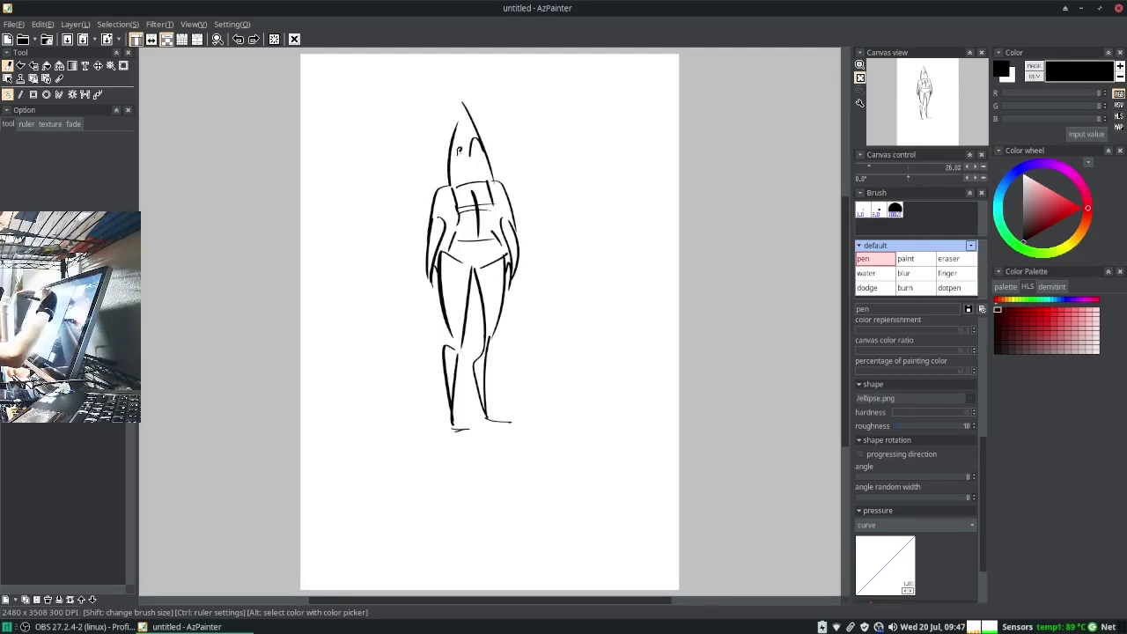
{"action": "key", "text": "e"}
{"action": "left_click_drag", "start_coordinate": [461, 105], "coordinate": [485, 141]}
Move the shark figure down towards the page's lower left to make room for a second figure
{"action": "left_click", "coordinate": [862, 258]}
{"action": "left_click_drag", "start_coordinate": [601, 304], "coordinate": [669, 268]}
{"action": "key", "text": "ctrl+z"}
{"action": "left_click_drag", "start_coordinate": [458, 264], "coordinate": [410, 321]}
Sketch a second, taller figure's torso, chest line and hips beside the shark
{"action": "mouse_move", "coordinate": [540, 236]}
{"action": "left_mouse_down"}
{"action": "mouse_move", "coordinate": [572, 238]}
{"action": "mouse_move", "coordinate": [530, 308]}
{"action": "left_mouse_up"}
{"action": "left_click_drag", "start_coordinate": [547, 220], "coordinate": [551, 297]}
{"action": "left_click_drag", "start_coordinate": [573, 222], "coordinate": [595, 290]}
{"action": "left_click_drag", "start_coordinate": [521, 284], "coordinate": [606, 294]}
{"action": "left_click_drag", "start_coordinate": [533, 217], "coordinate": [574, 215]}
{"action": "left_click_drag", "start_coordinate": [558, 301], "coordinate": [570, 414]}
{"action": "left_click_drag", "start_coordinate": [577, 298], "coordinate": [585, 467]}
{"action": "left_click_drag", "start_coordinate": [574, 387], "coordinate": [566, 477]}
{"action": "key", "text": "ctrl+z"}
{"action": "key", "text": "ctrl+z"}
{"action": "key", "text": "ctrl+z"}
Draw the taller figure's thighs, lower legs and feet
{"action": "left_click_drag", "start_coordinate": [594, 296], "coordinate": [586, 388]}
{"action": "left_click_drag", "start_coordinate": [561, 301], "coordinate": [581, 391]}
{"action": "left_click_drag", "start_coordinate": [577, 397], "coordinate": [569, 495]}
{"action": "left_click_drag", "start_coordinate": [530, 296], "coordinate": [539, 482]}
{"action": "left_click_drag", "start_coordinate": [551, 504], "coordinate": [577, 498]}
Sketch the taller figure's shoulders, neck and wide hammerhead shark head with its jaw
{"action": "left_click_drag", "start_coordinate": [539, 205], "coordinate": [569, 207]}
{"action": "left_click_drag", "start_coordinate": [581, 208], "coordinate": [601, 316]}
{"action": "left_click_drag", "start_coordinate": [542, 204], "coordinate": [550, 140]}
{"action": "mouse_move", "coordinate": [584, 203]}
{"action": "left_mouse_down"}
{"action": "mouse_move", "coordinate": [578, 125]}
{"action": "mouse_move", "coordinate": [635, 121]}
{"action": "left_mouse_up"}
{"action": "left_click_drag", "start_coordinate": [521, 123], "coordinate": [526, 164]}
{"action": "left_click_drag", "start_coordinate": [618, 125], "coordinate": [593, 164]}
{"action": "mouse_move", "coordinate": [584, 157]}
{"action": "left_mouse_down"}
{"action": "mouse_move", "coordinate": [597, 165]}
{"action": "mouse_move", "coordinate": [570, 158]}
{"action": "left_mouse_up"}
Lasso the hammerhead's head, move it down onto the shoulders and widen it
{"action": "key", "text": "s"}
{"action": "mouse_move", "coordinate": [475, 127]}
{"action": "left_mouse_down"}
{"action": "mouse_move", "coordinate": [644, 195]}
{"action": "mouse_move", "coordinate": [476, 132]}
{"action": "left_mouse_up"}
{"action": "key", "text": "m"}
{"action": "left_click_drag", "start_coordinate": [575, 156], "coordinate": [580, 156]}
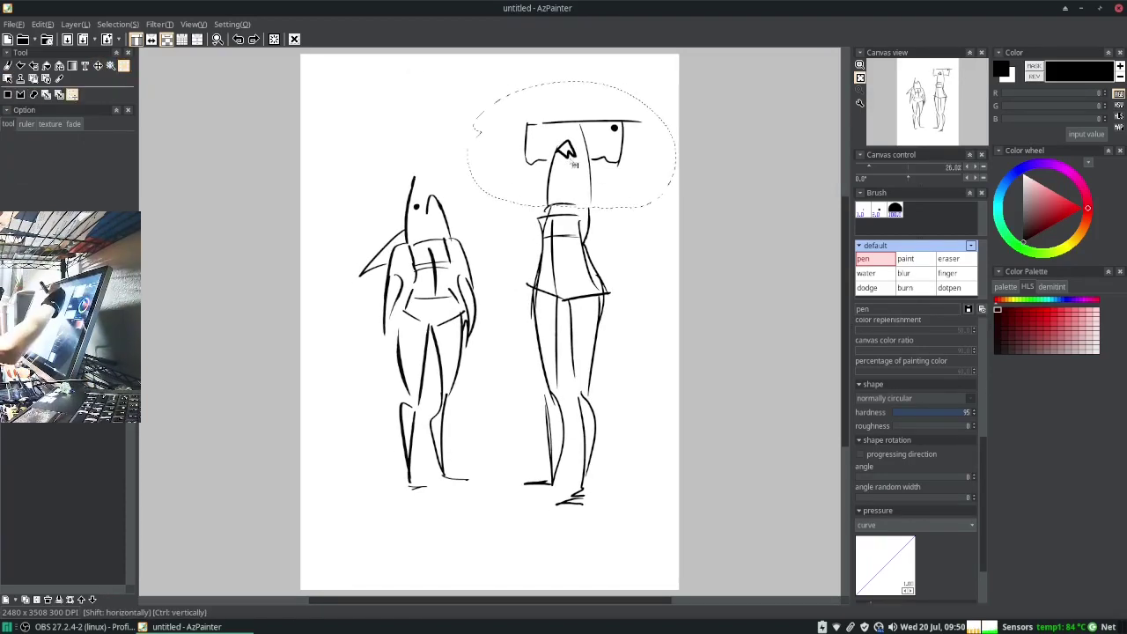
{"action": "left_click_drag", "start_coordinate": [570, 172], "coordinate": [564, 190]}
{"action": "key", "text": "b"}
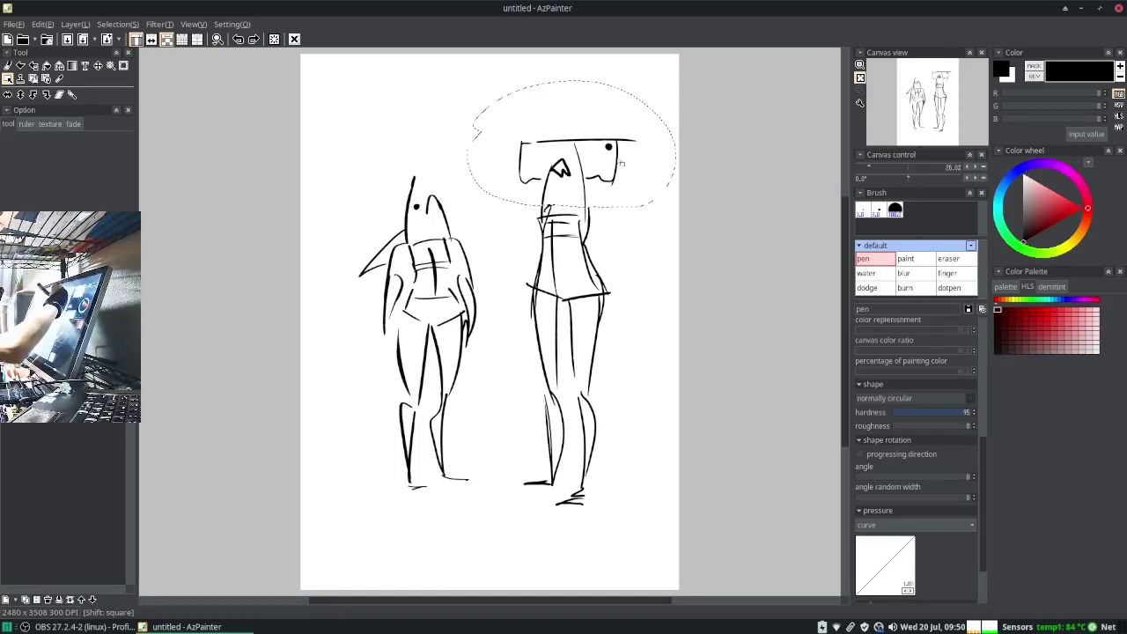
{"action": "left_click_drag", "start_coordinate": [496, 119], "coordinate": [647, 207]}
{"action": "left_click", "coordinate": [751, 474]}
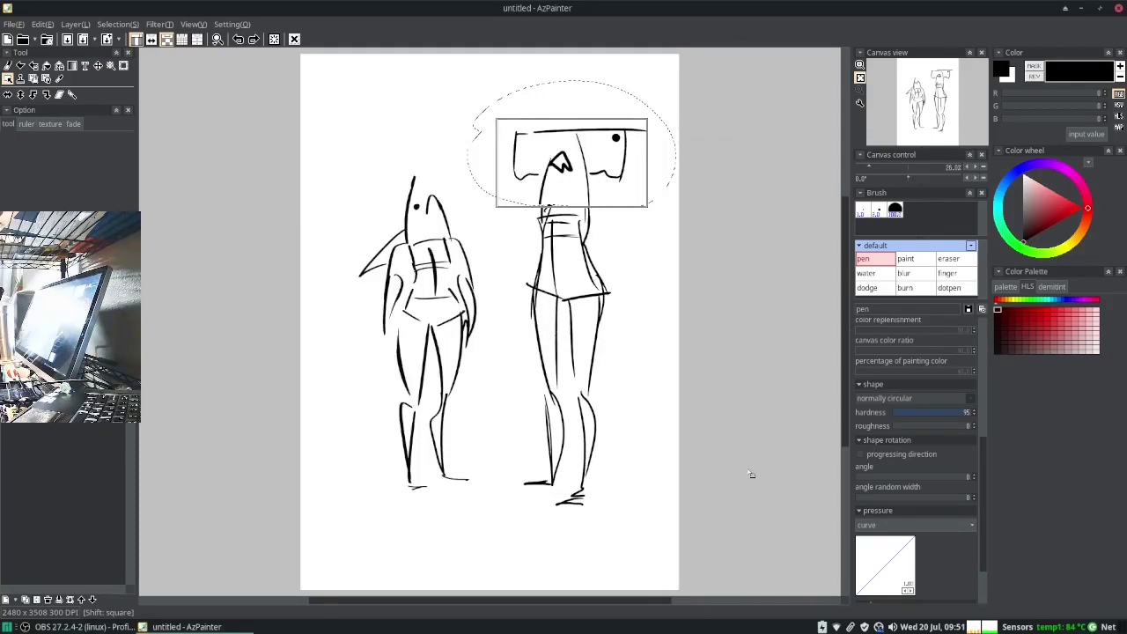
Draw the hammerhead's arms and hands, and add gill lines to both sharks
{"action": "key", "text": "p"}
{"action": "left_click_drag", "start_coordinate": [616, 231], "coordinate": [627, 283]}
{"action": "left_click_drag", "start_coordinate": [592, 208], "coordinate": [604, 273]}
{"action": "mouse_move", "coordinate": [512, 215]}
{"action": "left_mouse_down"}
{"action": "mouse_move", "coordinate": [537, 206]}
{"action": "mouse_move", "coordinate": [511, 313]}
{"action": "left_mouse_up"}
{"action": "left_click_drag", "start_coordinate": [534, 219], "coordinate": [532, 274]}
{"action": "left_click_drag", "start_coordinate": [517, 304], "coordinate": [525, 336]}
{"action": "left_click_drag", "start_coordinate": [572, 181], "coordinate": [588, 180]}
{"action": "left_click_drag", "start_coordinate": [574, 194], "coordinate": [586, 191]}
{"action": "left_click_drag", "start_coordinate": [407, 237], "coordinate": [421, 233]}
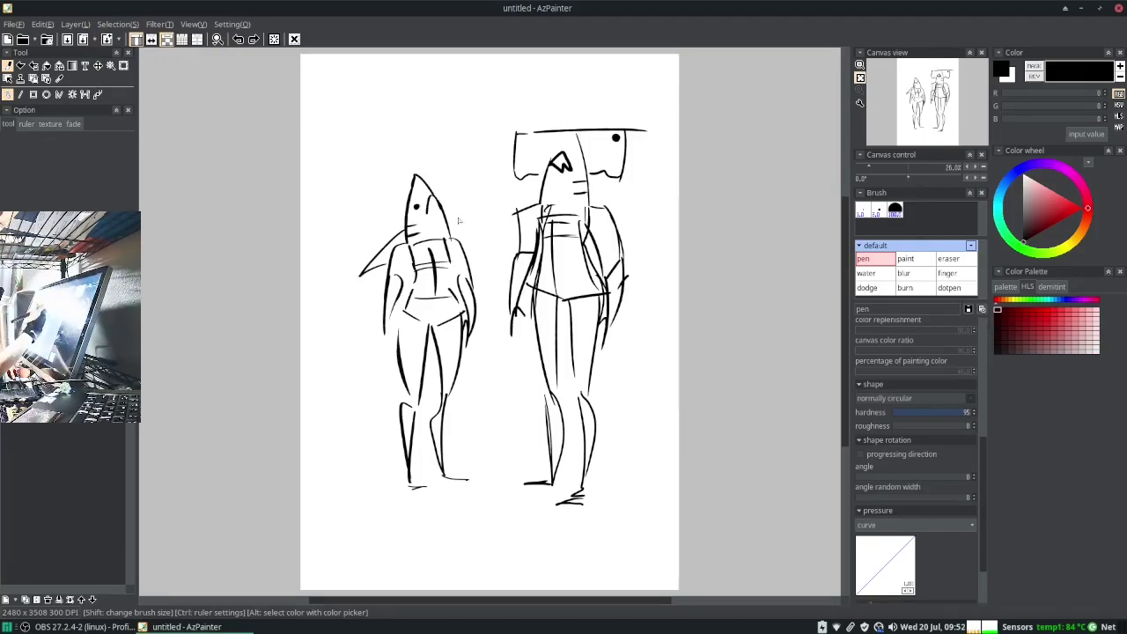
Flip the canvas view horizontally and reinforce the top edge of the hammerhead's head
{"action": "key", "text": "alt+v"}
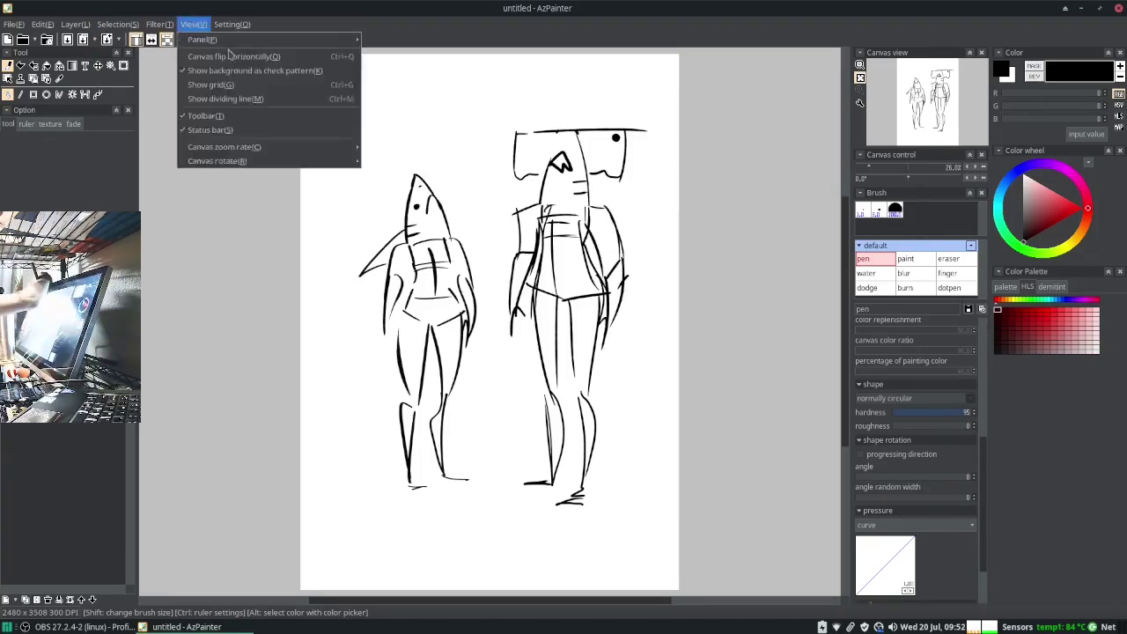
{"action": "key", "text": "h"}
{"action": "left_click_drag", "start_coordinate": [466, 129], "coordinate": [356, 126]}
Draw the smaller shark's rear leg bent backwards with its foot raised behind it
{"action": "left_click_drag", "start_coordinate": [560, 407], "coordinate": [646, 390]}
{"action": "left_click_drag", "start_coordinate": [627, 389], "coordinate": [634, 442]}
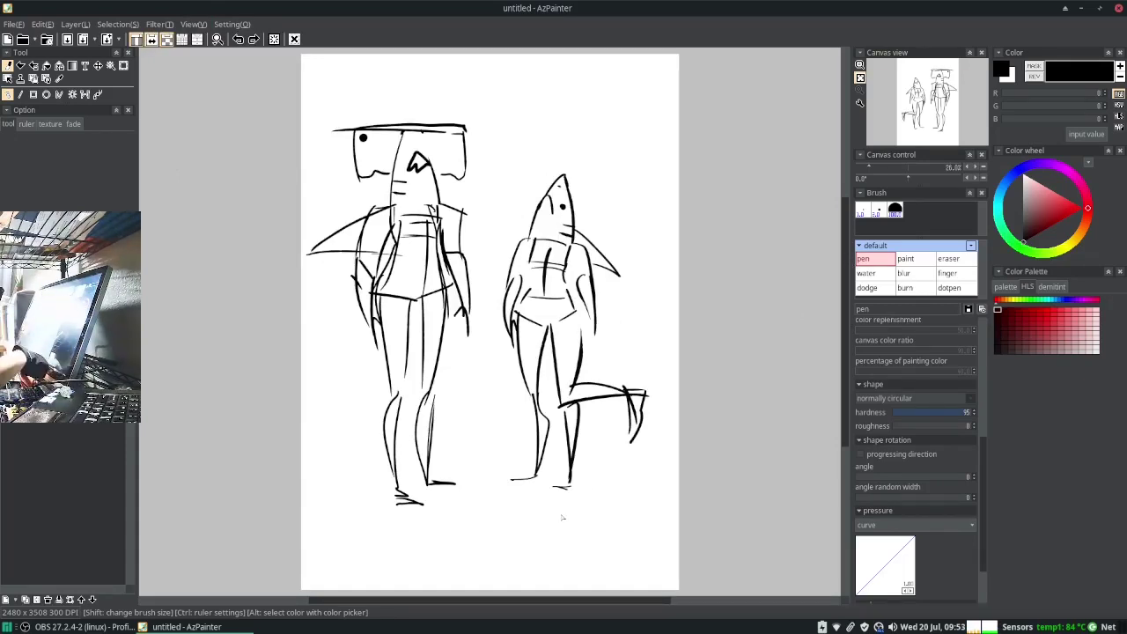
{"action": "left_click_drag", "start_coordinate": [540, 325], "coordinate": [564, 401]}
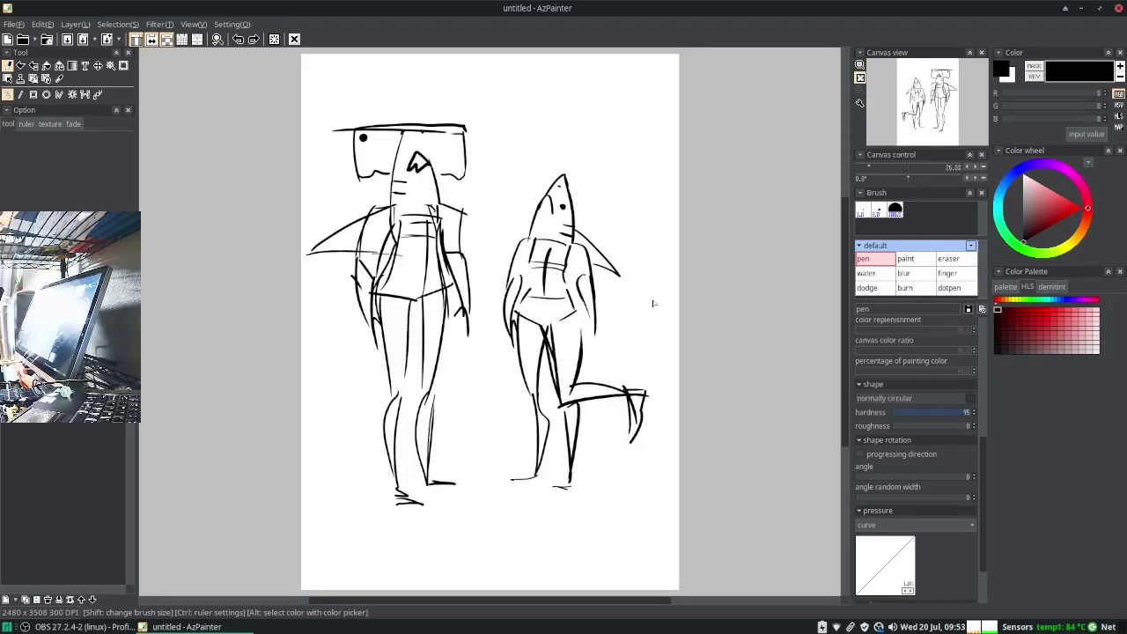
Erase the smaller shark's old rear leg and the surplus lines around the bent leg
{"action": "key", "text": "e"}
{"action": "key", "text": "alt+l"}
{"action": "key", "text": "Escape"}
{"action": "mouse_move", "coordinate": [568, 489]}
{"action": "left_mouse_down"}
{"action": "mouse_move", "coordinate": [581, 421]}
{"action": "mouse_move", "coordinate": [558, 402]}
{"action": "left_mouse_up"}
{"action": "mouse_move", "coordinate": [546, 323]}
{"action": "left_mouse_down"}
{"action": "mouse_move", "coordinate": [558, 398]}
{"action": "mouse_move", "coordinate": [574, 393]}
{"action": "left_mouse_up"}
{"action": "mouse_move", "coordinate": [583, 329]}
{"action": "left_mouse_down"}
{"action": "mouse_move", "coordinate": [585, 375]}
{"action": "mouse_move", "coordinate": [642, 426]}
{"action": "left_mouse_up"}
Redraw the smaller shark's standing lower leg and foot with heavier lines
{"action": "mouse_move", "coordinate": [514, 475]}
{"action": "left_mouse_down"}
{"action": "mouse_move", "coordinate": [537, 456]}
{"action": "mouse_move", "coordinate": [498, 482]}
{"action": "left_mouse_up"}
{"action": "key", "text": "e"}
{"action": "left_click_drag", "start_coordinate": [551, 454], "coordinate": [526, 486]}
{"action": "left_click_drag", "start_coordinate": [532, 394], "coordinate": [537, 463]}
{"action": "mouse_move", "coordinate": [569, 259]}
{"action": "left_mouse_down"}
{"action": "mouse_move", "coordinate": [631, 379]}
{"action": "mouse_move", "coordinate": [604, 294]}
{"action": "left_mouse_up"}
{"action": "key", "text": "ctrl+z"}
{"action": "key", "text": "ctrl+z"}
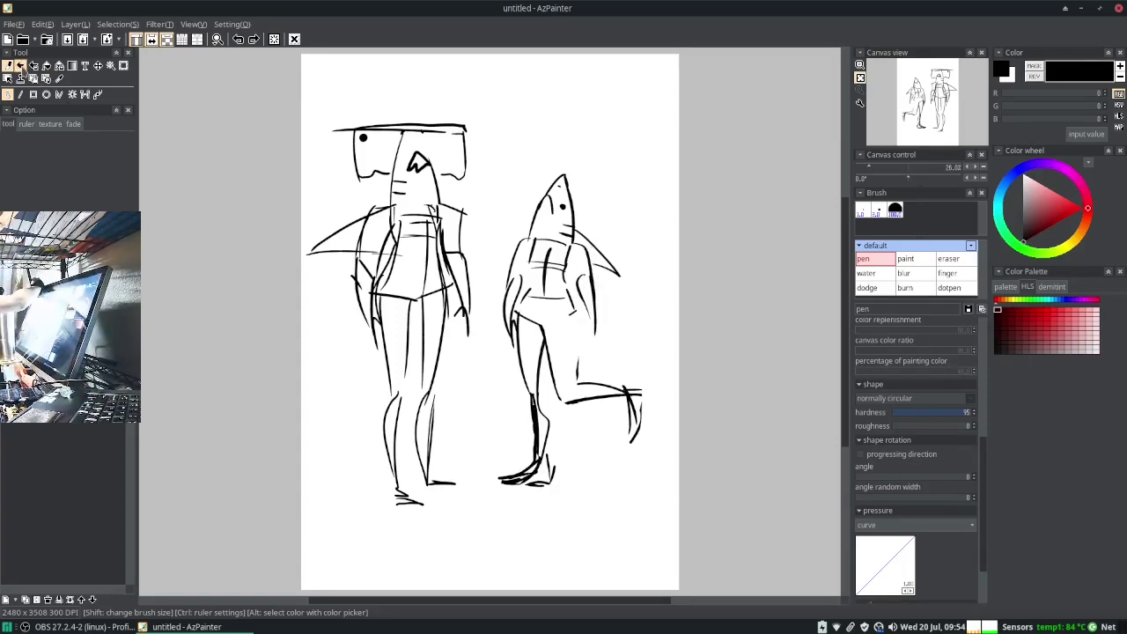
Lasso the smaller shark's upper body and nudge it slightly relative to the legs
{"action": "left_click", "coordinate": [123, 65]}
{"action": "mouse_move", "coordinate": [607, 339]}
{"action": "left_mouse_down"}
{"action": "mouse_move", "coordinate": [522, 174]}
{"action": "mouse_move", "coordinate": [608, 339]}
{"action": "left_mouse_up"}
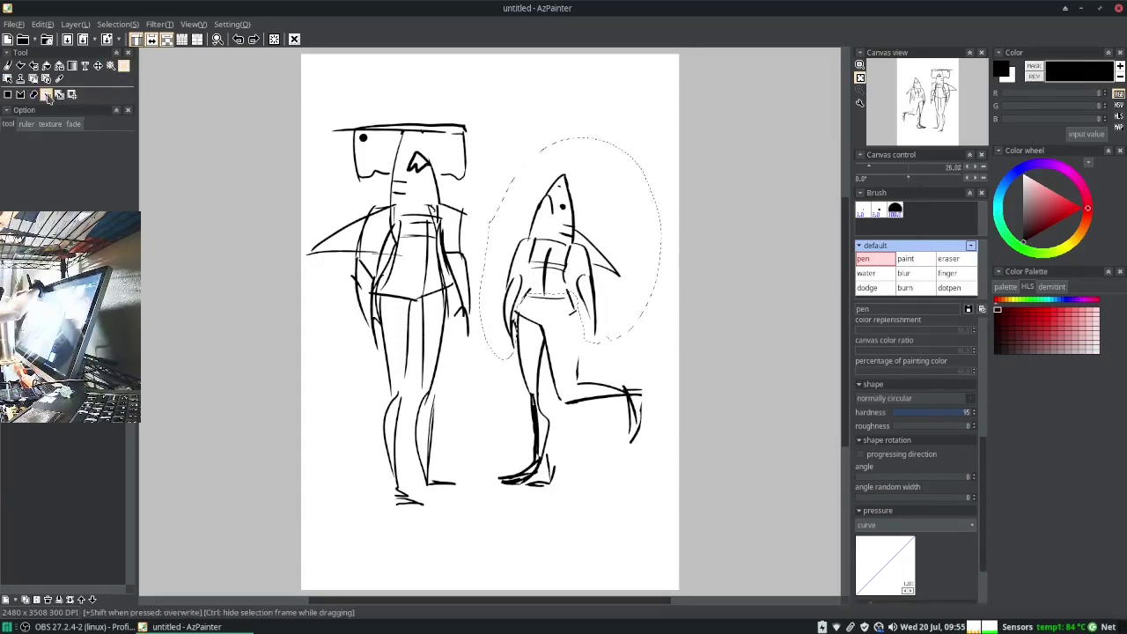
{"action": "left_click", "coordinate": [59, 94]}
{"action": "mouse_move", "coordinate": [684, 264]}
{"action": "left_mouse_down"}
{"action": "mouse_move", "coordinate": [734, 256]}
{"action": "mouse_move", "coordinate": [686, 249]}
{"action": "left_mouse_up"}
{"action": "left_click", "coordinate": [72, 94]}
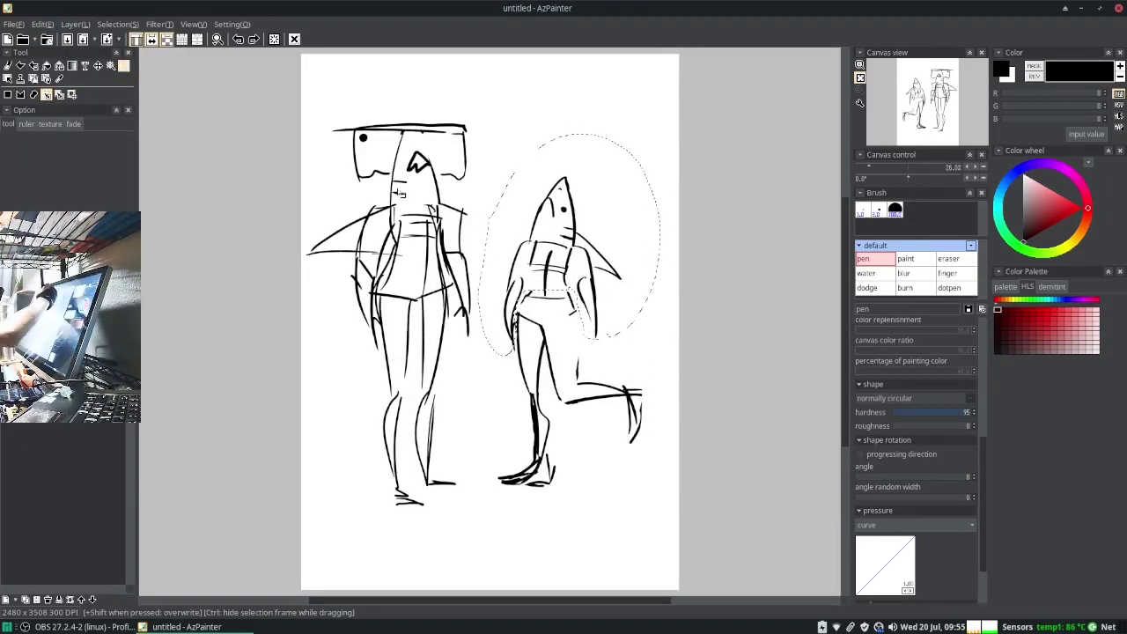
{"action": "left_click", "coordinate": [75, 24]}
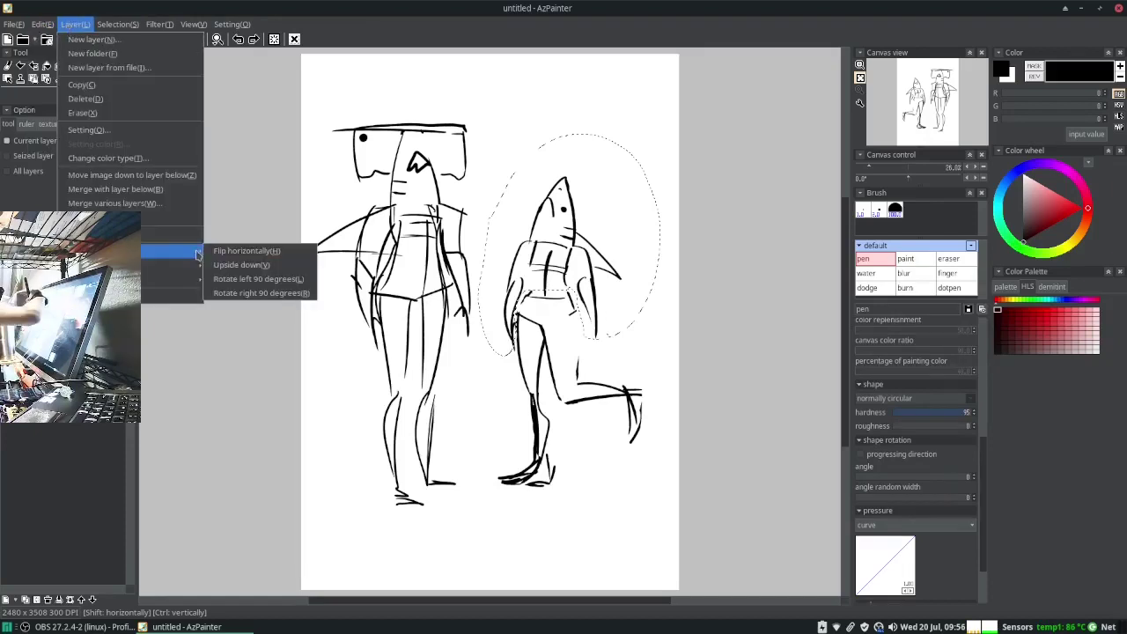
{"action": "left_click", "coordinate": [336, 92]}
Erase the smaller shark's head, torso and arms above the hips and clear the selection
{"action": "key", "text": "e"}
{"action": "mouse_move", "coordinate": [514, 334]}
{"action": "left_mouse_down"}
{"action": "mouse_move", "coordinate": [548, 251]}
{"action": "mouse_move", "coordinate": [611, 261]}
{"action": "left_mouse_up"}
{"action": "key", "text": "ctrl+d"}
{"action": "key", "text": "p"}
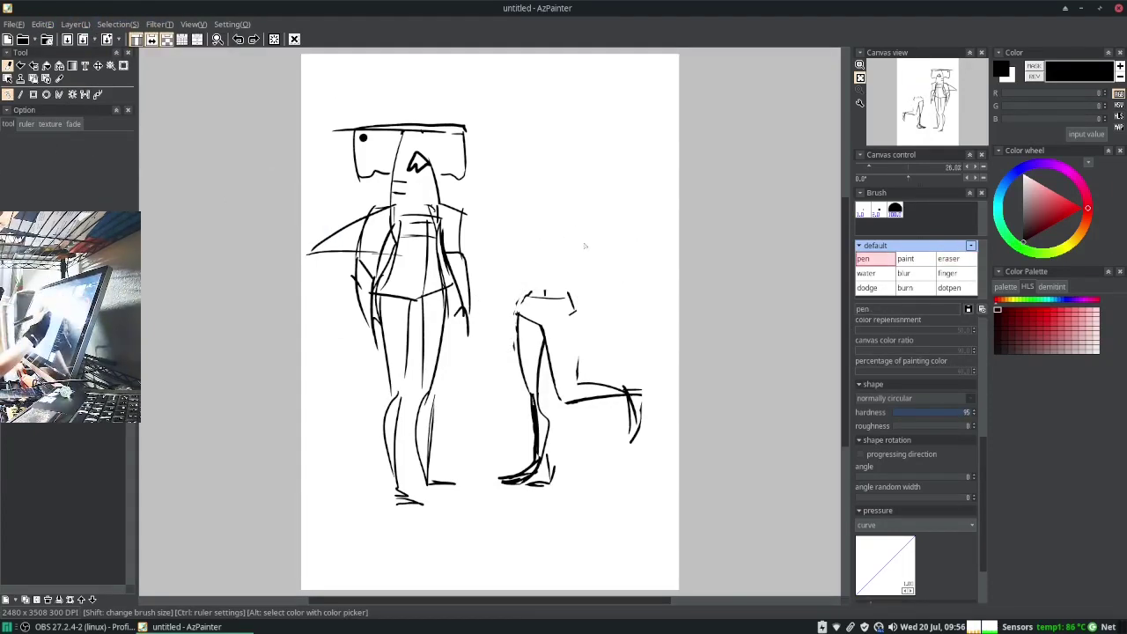
Try to sketch the smaller shark's torso and bent arm above the hips, and undo the strokes
{"action": "left_click_drag", "start_coordinate": [542, 226], "coordinate": [588, 235]}
{"action": "left_click_drag", "start_coordinate": [568, 253], "coordinate": [581, 328]}
{"action": "left_click_drag", "start_coordinate": [548, 229], "coordinate": [532, 276]}
{"action": "left_click_drag", "start_coordinate": [536, 266], "coordinate": [518, 313]}
{"action": "left_click_drag", "start_coordinate": [577, 255], "coordinate": [605, 304]}
{"action": "mouse_move", "coordinate": [599, 280]}
{"action": "left_mouse_down"}
{"action": "mouse_move", "coordinate": [630, 346]}
{"action": "mouse_move", "coordinate": [622, 354]}
{"action": "left_mouse_up"}
{"action": "left_click_drag", "start_coordinate": [544, 227], "coordinate": [574, 282]}
{"action": "key", "text": "ctrl+z"}
{"action": "key", "text": "ctrl+z"}
{"action": "key", "text": "ctrl+z"}
{"action": "key", "text": "ctrl+z"}
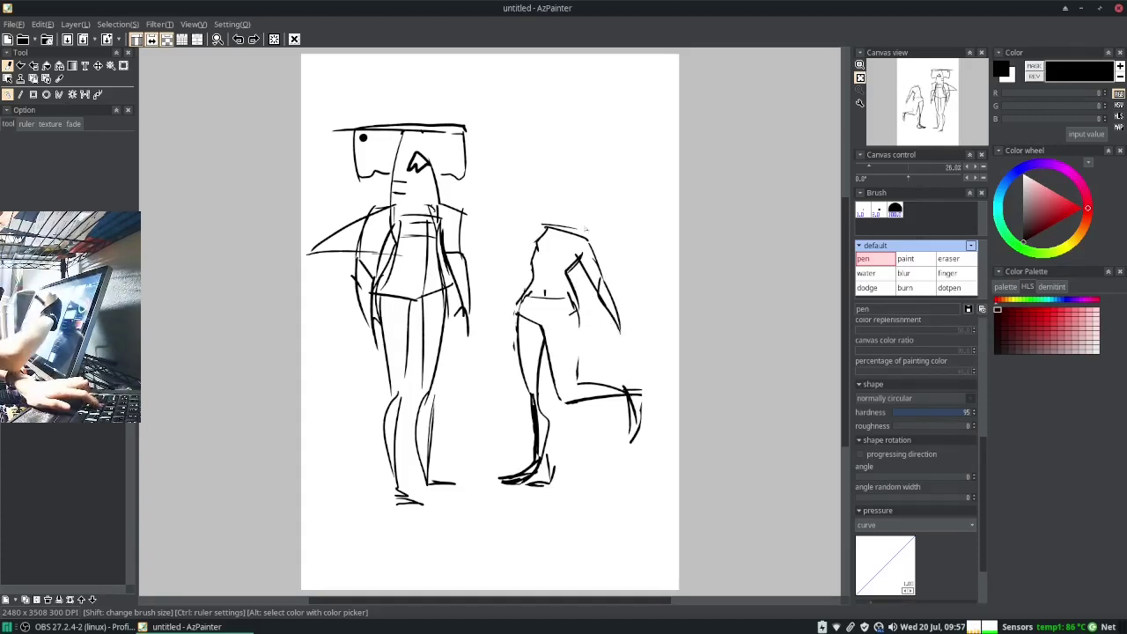
{"action": "key", "text": "ctrl+z"}
{"action": "key", "text": "ctrl+z"}
{"action": "key", "text": "ctrl+z"}
{"action": "key", "text": "ctrl+z"}
{"action": "key", "text": "ctrl+z"}
Sketch the smaller shark's arm reaching back to its raised foot, reinforcing the bent leg and side of the torso
{"action": "left_click_drag", "start_coordinate": [625, 357], "coordinate": [569, 400]}
{"action": "mouse_move", "coordinate": [574, 380]}
{"action": "left_mouse_down"}
{"action": "mouse_move", "coordinate": [622, 354]}
{"action": "mouse_move", "coordinate": [642, 384]}
{"action": "left_mouse_up"}
{"action": "left_click_drag", "start_coordinate": [632, 350], "coordinate": [636, 398]}
{"action": "left_click_drag", "start_coordinate": [585, 278], "coordinate": [609, 335]}
{"action": "left_click_drag", "start_coordinate": [613, 346], "coordinate": [639, 340]}
{"action": "left_click_drag", "start_coordinate": [586, 276], "coordinate": [621, 332]}
{"action": "mouse_move", "coordinate": [574, 236]}
{"action": "left_mouse_down"}
{"action": "mouse_move", "coordinate": [604, 278]}
{"action": "mouse_move", "coordinate": [595, 257]}
{"action": "left_mouse_up"}
{"action": "left_click_drag", "start_coordinate": [576, 255], "coordinate": [565, 310]}
Sketch the smaller shark's shoulder line, back, front arm and the outer line of its rear arm
{"action": "left_click_drag", "start_coordinate": [534, 225], "coordinate": [587, 230]}
{"action": "mouse_move", "coordinate": [545, 223]}
{"action": "left_mouse_down"}
{"action": "mouse_move", "coordinate": [519, 311]}
{"action": "mouse_move", "coordinate": [500, 323]}
{"action": "left_mouse_up"}
{"action": "left_click_drag", "start_coordinate": [523, 264], "coordinate": [504, 343]}
{"action": "left_click_drag", "start_coordinate": [535, 225], "coordinate": [584, 220]}
{"action": "left_click_drag", "start_coordinate": [586, 228], "coordinate": [632, 292]}
Draw the smaller shark's pointed head with a mouth, a dot eye and gill lines
{"action": "left_click_drag", "start_coordinate": [553, 206], "coordinate": [571, 187]}
{"action": "left_click", "coordinate": [574, 194]}
{"action": "mouse_move", "coordinate": [560, 213]}
{"action": "left_mouse_down"}
{"action": "mouse_move", "coordinate": [583, 201]}
{"action": "mouse_move", "coordinate": [587, 219]}
{"action": "left_mouse_up"}
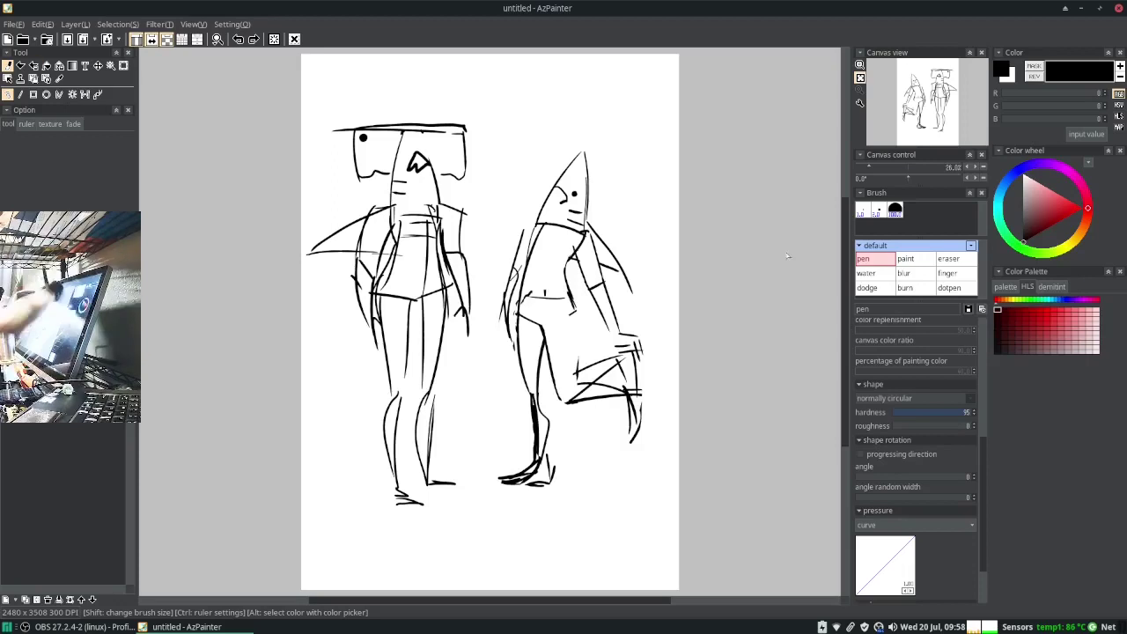
Erase the surplus lines around the smaller shark's rear arm, bent lower leg and raised foot
{"action": "left_click", "coordinate": [949, 258]}
{"action": "left_click_drag", "start_coordinate": [591, 231], "coordinate": [595, 258]}
{"action": "left_click_drag", "start_coordinate": [588, 275], "coordinate": [604, 301]}
{"action": "left_click_drag", "start_coordinate": [574, 403], "coordinate": [628, 379]}
{"action": "left_click_drag", "start_coordinate": [638, 387], "coordinate": [632, 440]}
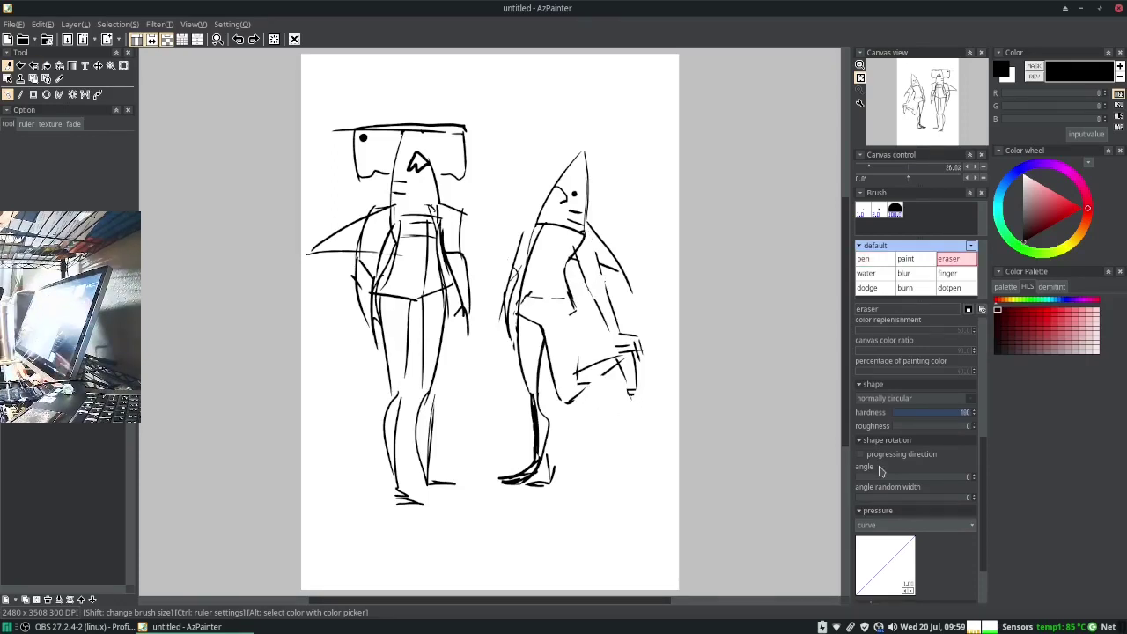
Add a new layer, fade the sketch to light grey, and prepare the pen in pure blue
{"action": "mouse_move", "coordinate": [529, 252]}
{"action": "left_mouse_down"}
{"action": "mouse_move", "coordinate": [712, 252]}
{"action": "mouse_move", "coordinate": [640, 252]}
{"action": "left_mouse_up"}
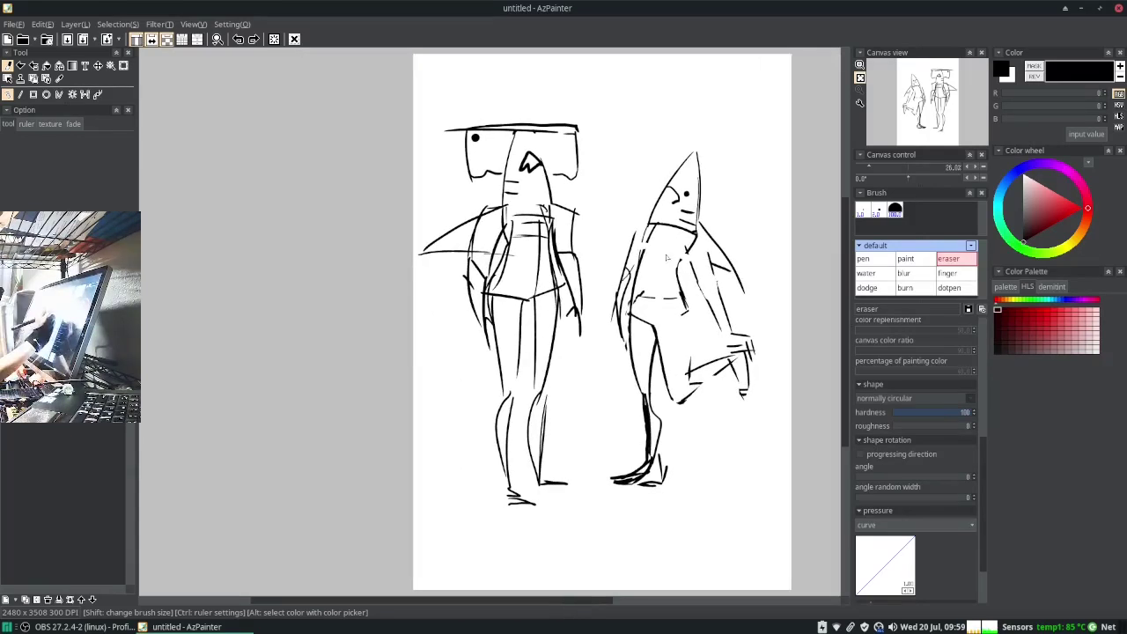
{"action": "key", "text": "ctrl+shift+n"}
{"action": "key", "text": "Return"}
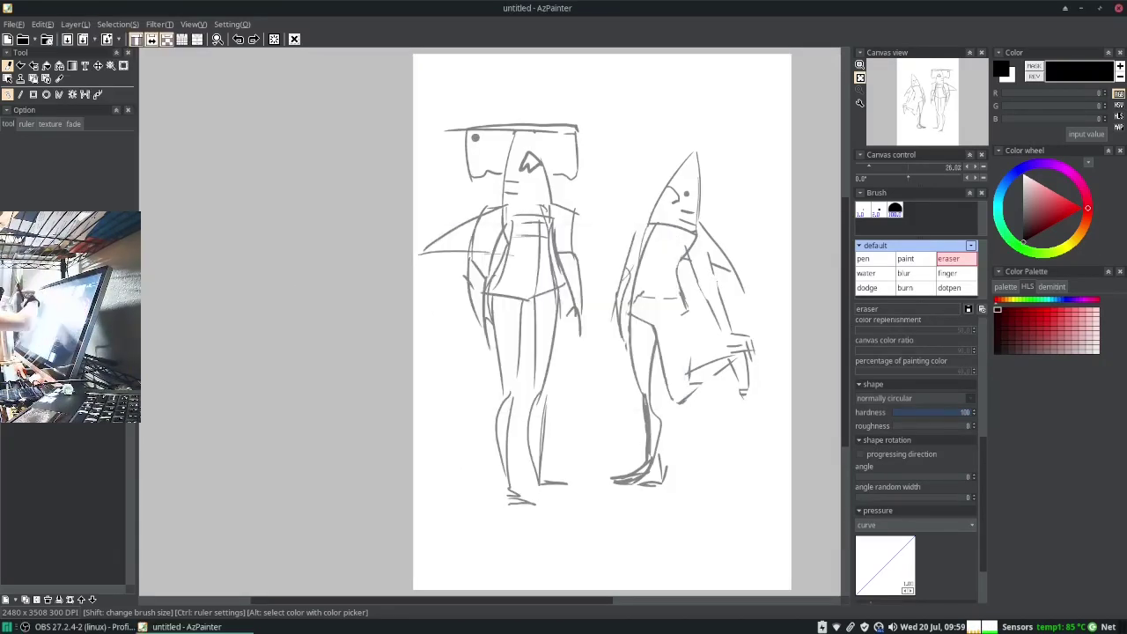
{"action": "left_click", "coordinate": [1060, 300]}
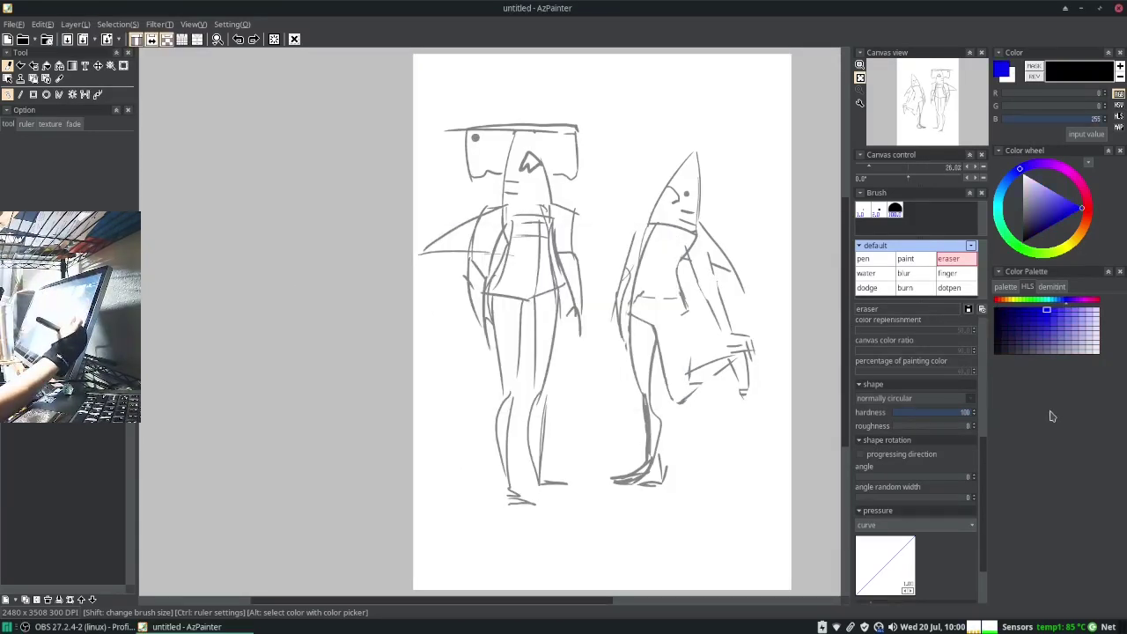
{"action": "left_click", "coordinate": [862, 258]}
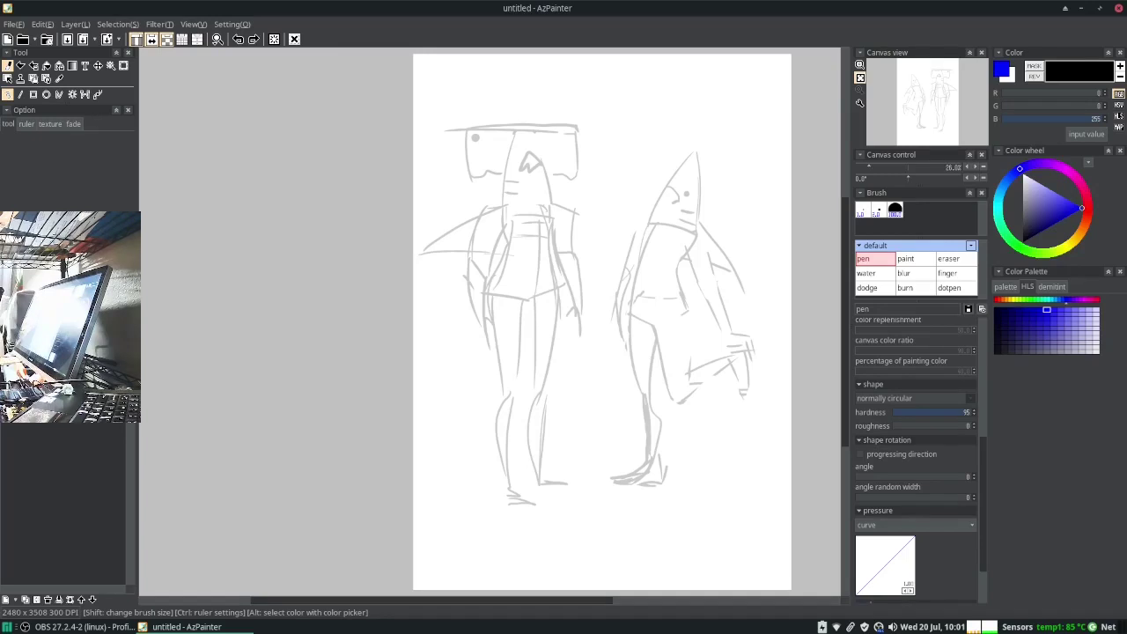
{"action": "left_click_drag", "start_coordinate": [468, 131], "coordinate": [497, 176]}
{"action": "key", "text": "ctrl+z"}
{"action": "left_click_drag", "start_coordinate": [531, 214], "coordinate": [654, 176]}
{"action": "key", "text": "ctrl+z"}
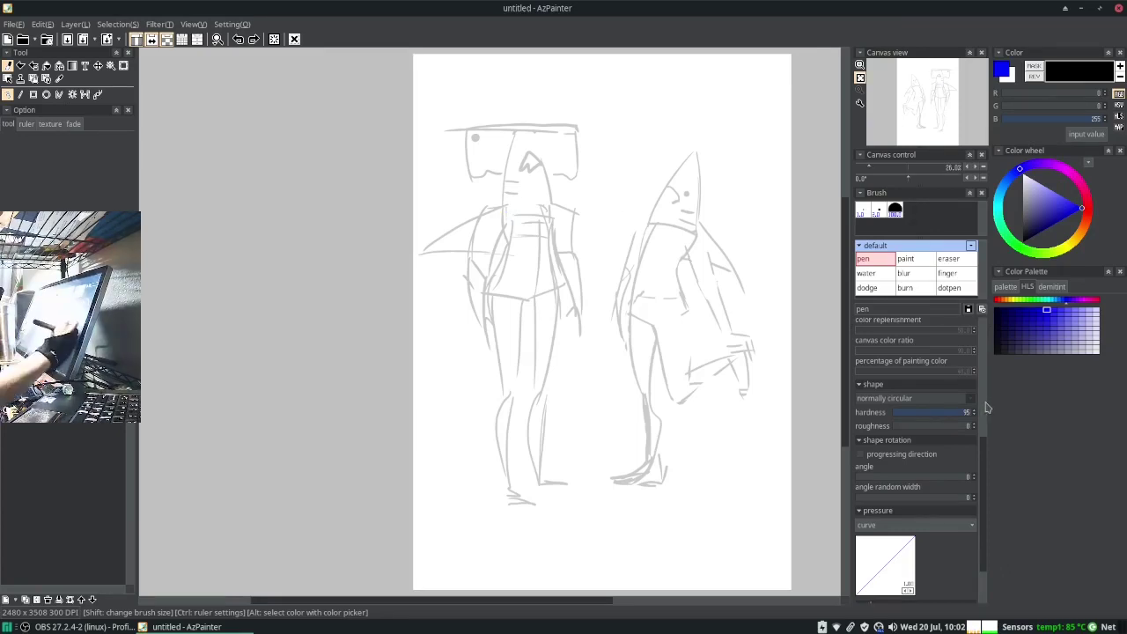
Trace the hammerhead shark's head, eye and mouth in blue, setting the pen's strong correction to 7
{"action": "scroll", "coordinate": [975, 363], "scroll_direction": "up", "scroll_amount": 5}
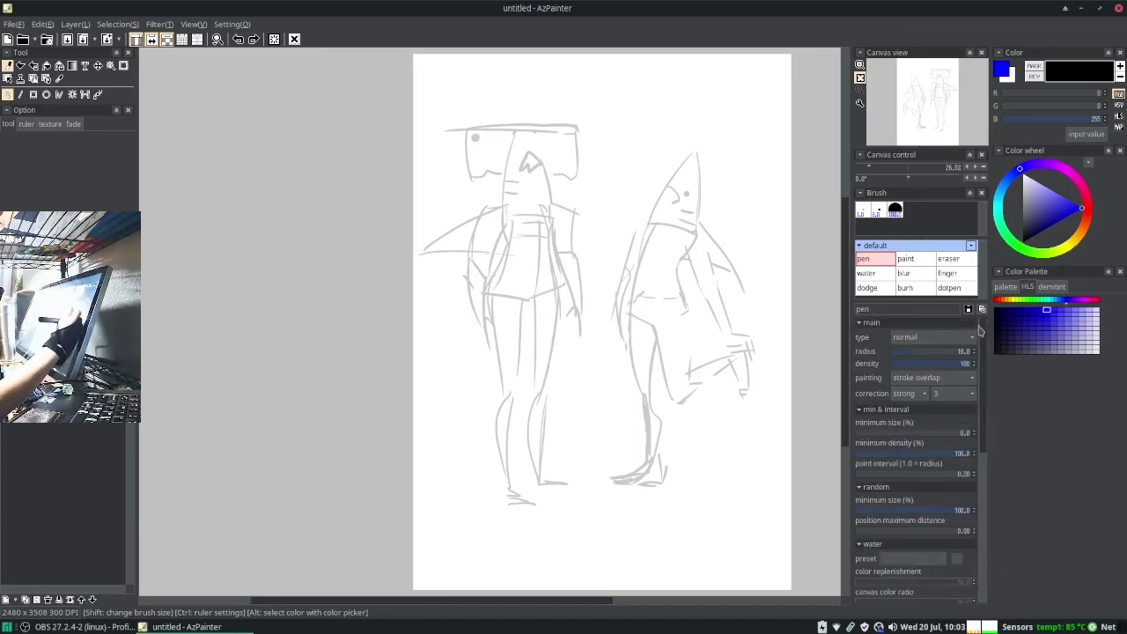
{"action": "left_click_drag", "start_coordinate": [490, 606], "coordinate": [475, 606]}
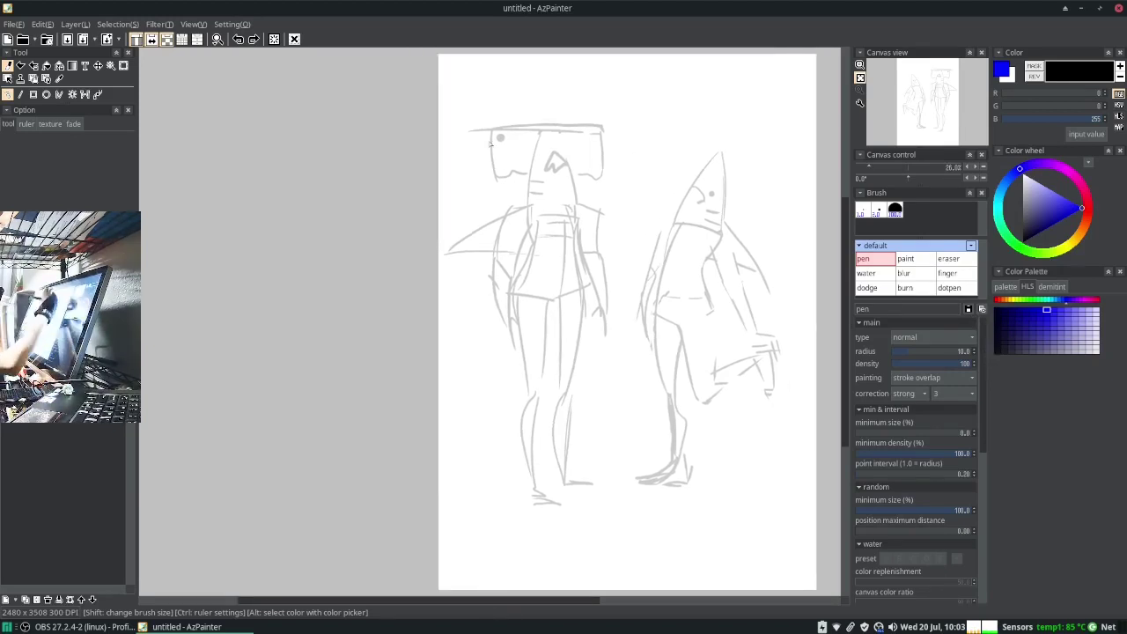
{"action": "mouse_move", "coordinate": [528, 178]}
{"action": "left_mouse_down"}
{"action": "mouse_move", "coordinate": [493, 127]}
{"action": "mouse_move", "coordinate": [558, 128]}
{"action": "mouse_move", "coordinate": [526, 204]}
{"action": "left_mouse_up"}
{"action": "left_click_drag", "start_coordinate": [578, 175], "coordinate": [581, 202]}
{"action": "left_click_drag", "start_coordinate": [542, 172], "coordinate": [595, 172]}
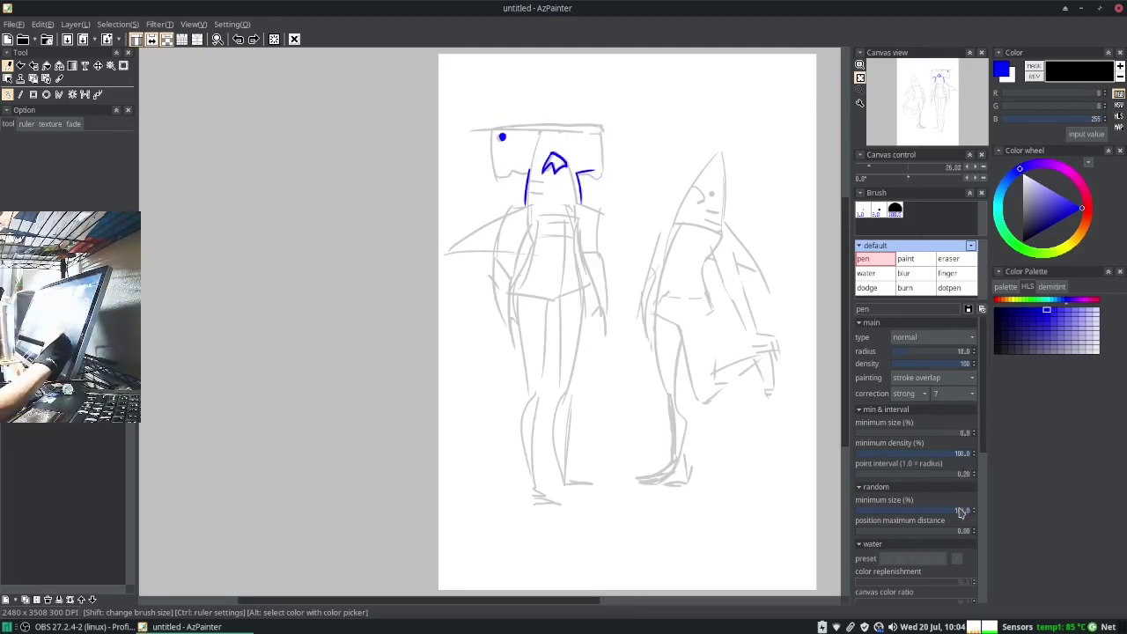
{"action": "left_click_drag", "start_coordinate": [572, 124], "coordinate": [588, 176]}
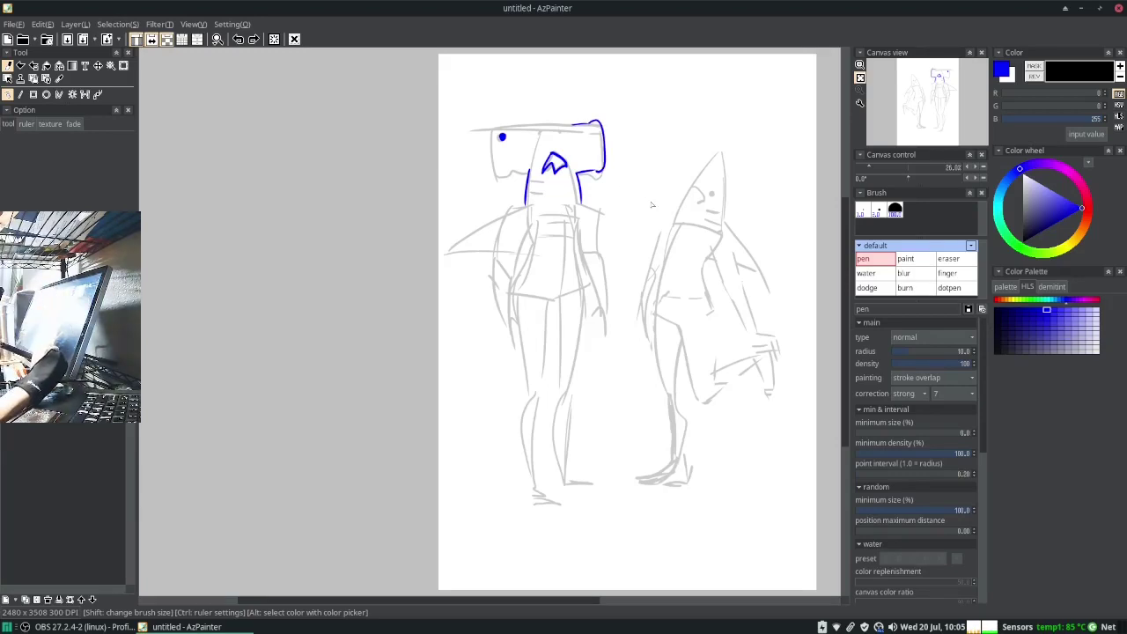
{"action": "mouse_move", "coordinate": [581, 124]}
{"action": "left_mouse_down"}
{"action": "mouse_move", "coordinate": [493, 132]}
{"action": "mouse_move", "coordinate": [495, 175]}
{"action": "mouse_move", "coordinate": [529, 180]}
{"action": "left_mouse_up"}
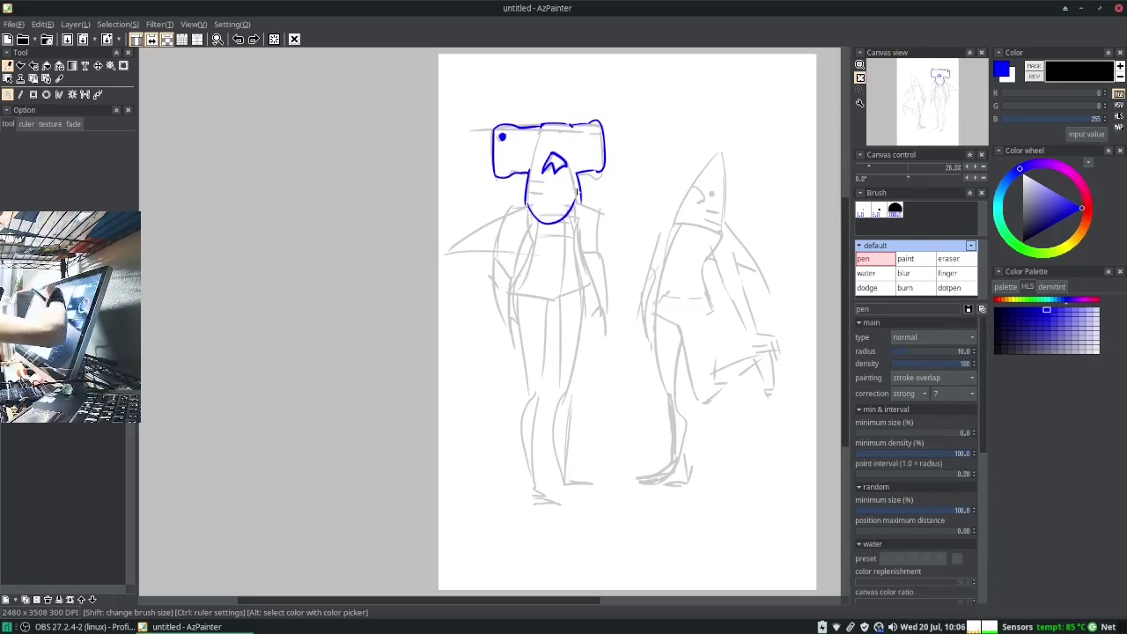
Outline the hammerhead's torso and the high-cut leg openings of its swimsuit in blue
{"action": "mouse_move", "coordinate": [526, 203]}
{"action": "left_mouse_down"}
{"action": "mouse_move", "coordinate": [581, 204]}
{"action": "mouse_move", "coordinate": [579, 250]}
{"action": "mouse_move", "coordinate": [518, 277]}
{"action": "left_mouse_up"}
{"action": "left_click_drag", "start_coordinate": [582, 247], "coordinate": [585, 263]}
{"action": "left_click_drag", "start_coordinate": [550, 312], "coordinate": [563, 303]}
{"action": "left_click_drag", "start_coordinate": [585, 261], "coordinate": [561, 308]}
{"action": "left_click_drag", "start_coordinate": [523, 262], "coordinate": [553, 310]}
Outline both of the hammerhead's legs in blue from the hips down to the ankles
{"action": "left_click_drag", "start_coordinate": [581, 263], "coordinate": [577, 384]}
{"action": "left_click_drag", "start_coordinate": [561, 310], "coordinate": [554, 383]}
{"action": "left_click_drag", "start_coordinate": [551, 308], "coordinate": [542, 407]}
{"action": "mouse_move", "coordinate": [531, 328]}
{"action": "left_mouse_down"}
{"action": "mouse_move", "coordinate": [516, 384]}
{"action": "mouse_move", "coordinate": [525, 487]}
{"action": "left_mouse_up"}
{"action": "left_click_drag", "start_coordinate": [546, 398], "coordinate": [534, 472]}
{"action": "mouse_move", "coordinate": [558, 396]}
{"action": "left_mouse_down"}
{"action": "mouse_move", "coordinate": [553, 483]}
{"action": "mouse_move", "coordinate": [565, 476]}
{"action": "left_mouse_up"}
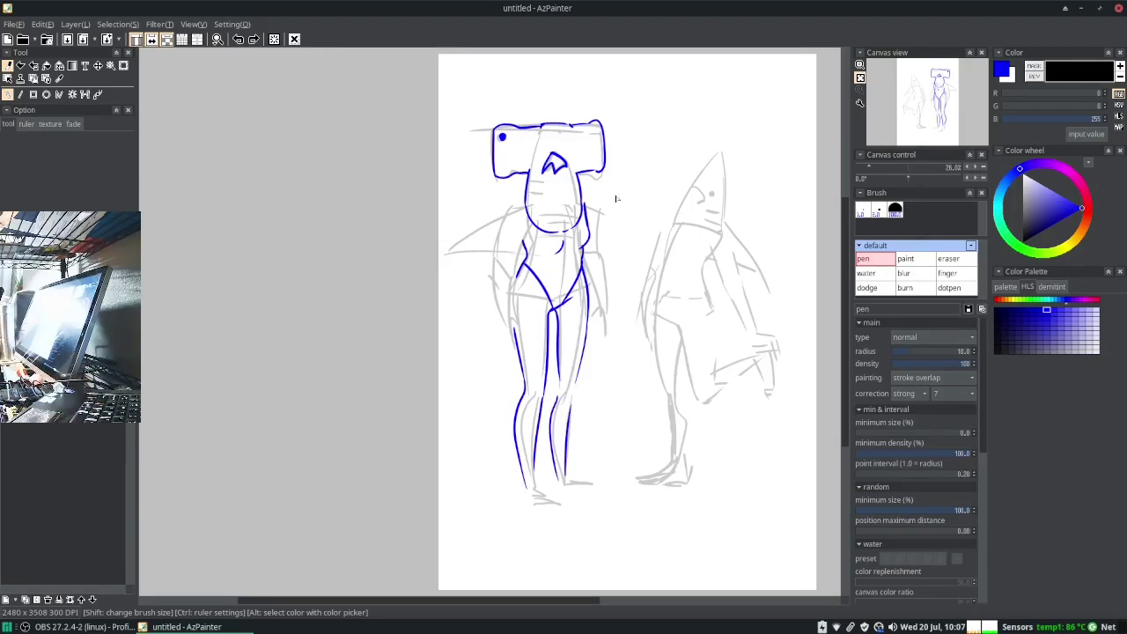
Outline the hammerhead's two arms in blue, including the far hand beside the hip
{"action": "left_click_drag", "start_coordinate": [587, 206], "coordinate": [603, 301]}
{"action": "mouse_move", "coordinate": [595, 270]}
{"action": "left_mouse_down"}
{"action": "mouse_move", "coordinate": [595, 342]}
{"action": "mouse_move", "coordinate": [604, 333]}
{"action": "left_mouse_up"}
{"action": "key", "text": "ctrl+z"}
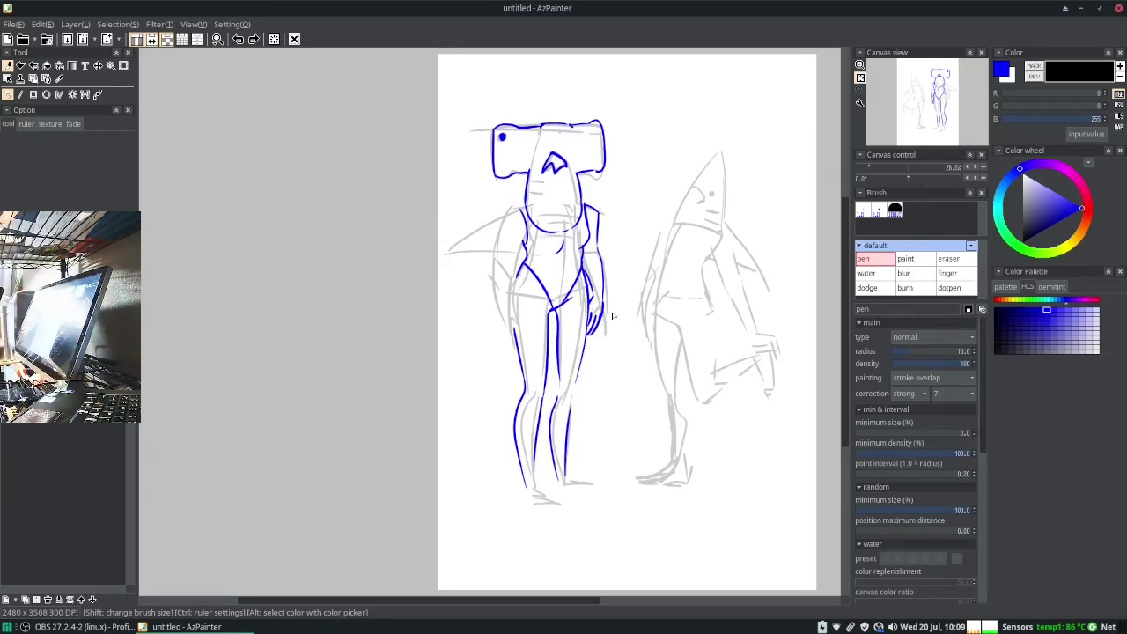
{"action": "mouse_move", "coordinate": [512, 255]}
{"action": "left_mouse_down"}
{"action": "mouse_move", "coordinate": [511, 313]}
{"action": "mouse_move", "coordinate": [494, 317]}
{"action": "left_mouse_up"}
{"action": "left_click_drag", "start_coordinate": [512, 209], "coordinate": [491, 263]}
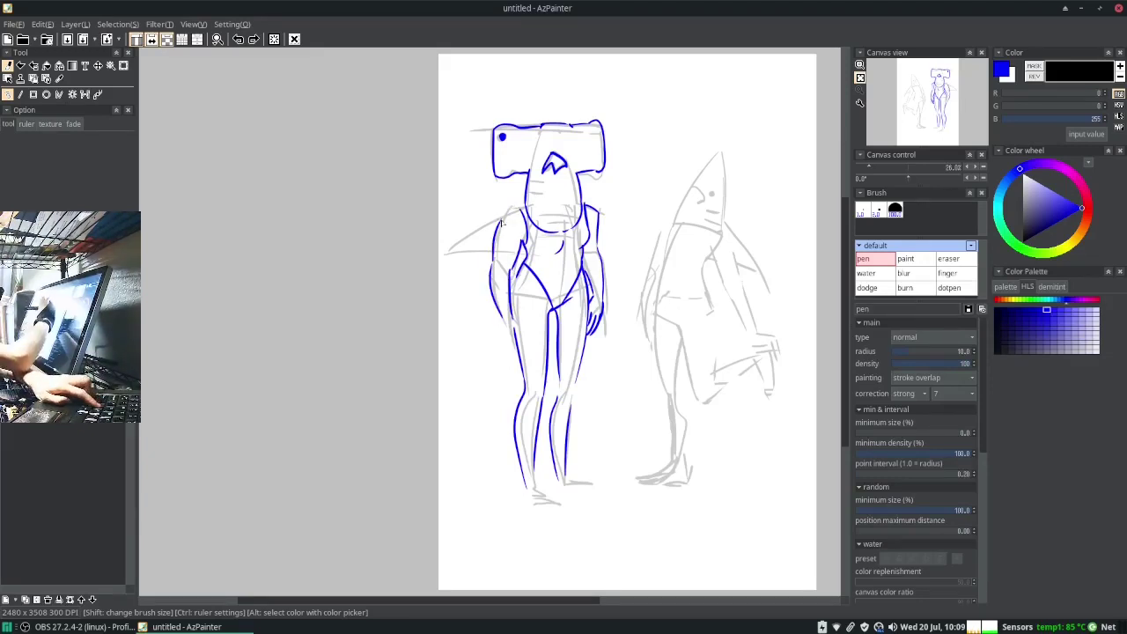
Round off the hammerhead's shoulders and far upper arm, erasing the surplus arm lines
{"action": "key", "text": "e"}
{"action": "key", "text": "e"}
{"action": "left_click_drag", "start_coordinate": [599, 208], "coordinate": [605, 261]}
{"action": "key", "text": "e"}
{"action": "left_click_drag", "start_coordinate": [499, 307], "coordinate": [501, 317]}
{"action": "key", "text": "e"}
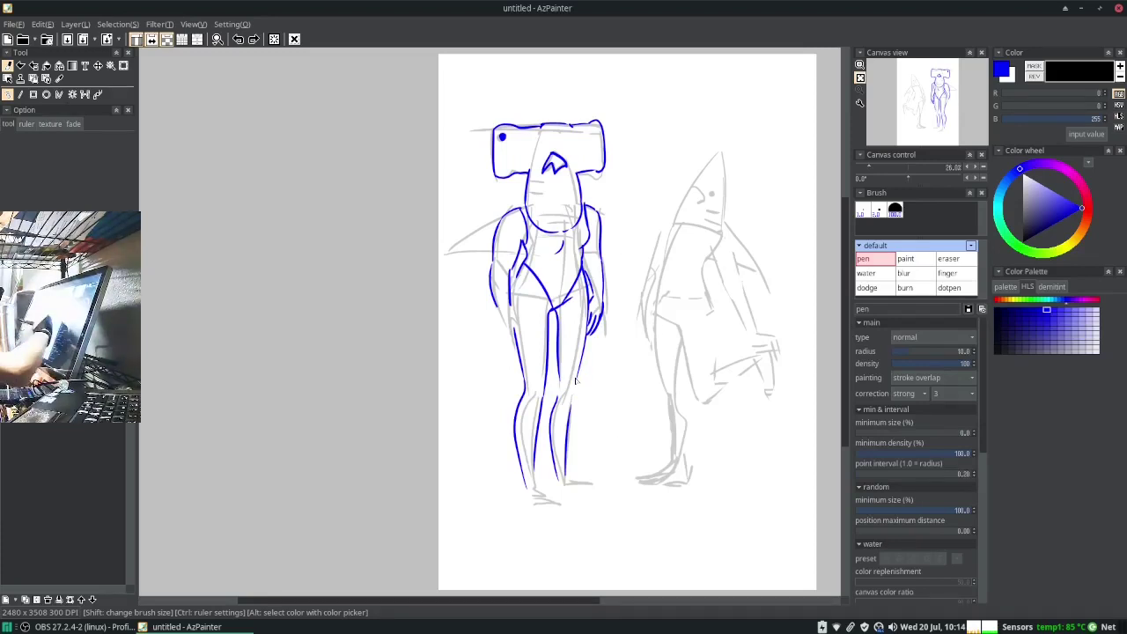
Draw the hammerhead's near hand over the thigh, and erase the overlapping lines and the far lower leg
{"action": "left_click_drag", "start_coordinate": [570, 407], "coordinate": [565, 479]}
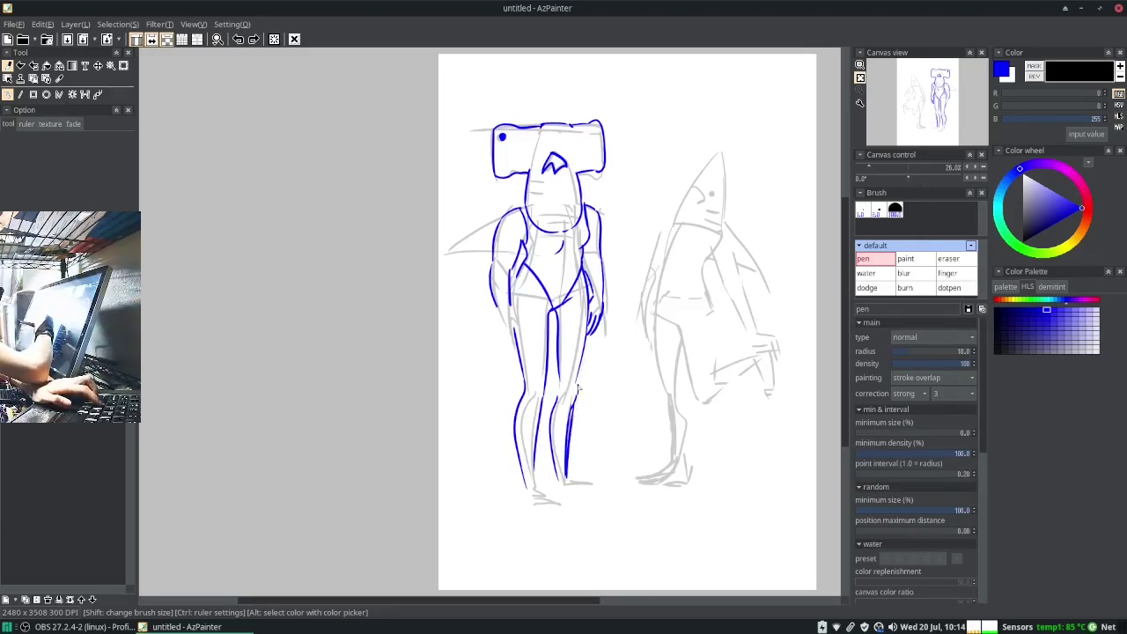
{"action": "key", "text": "ctrl+z"}
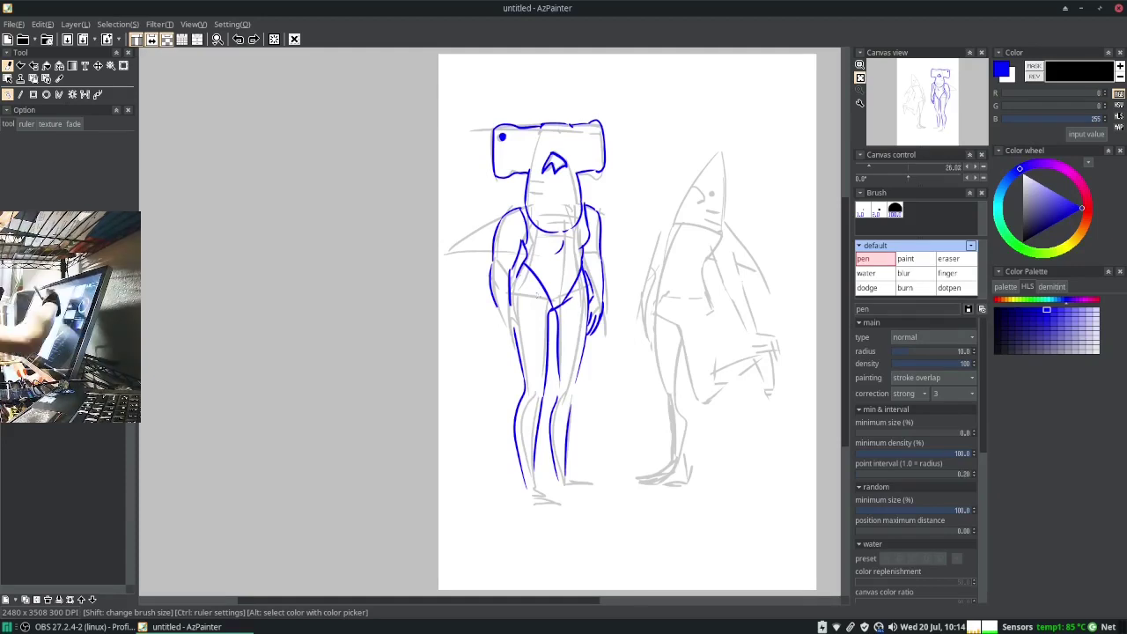
{"action": "left_click_drag", "start_coordinate": [520, 310], "coordinate": [514, 338]}
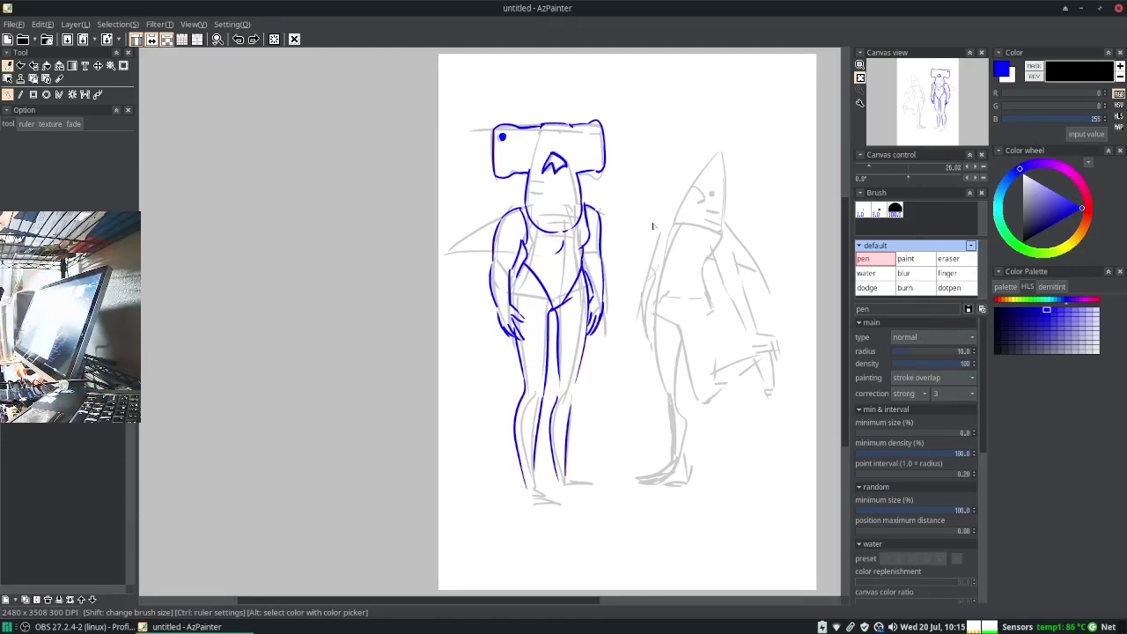
{"action": "left_click", "coordinate": [948, 258]}
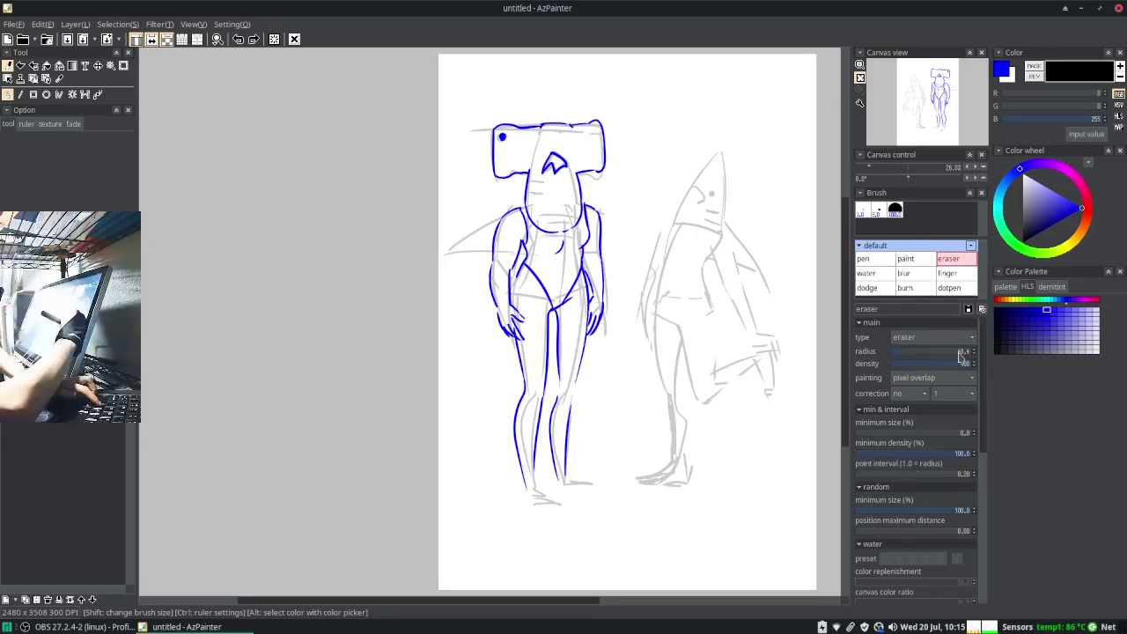
{"action": "left_click_drag", "start_coordinate": [514, 328], "coordinate": [516, 334]}
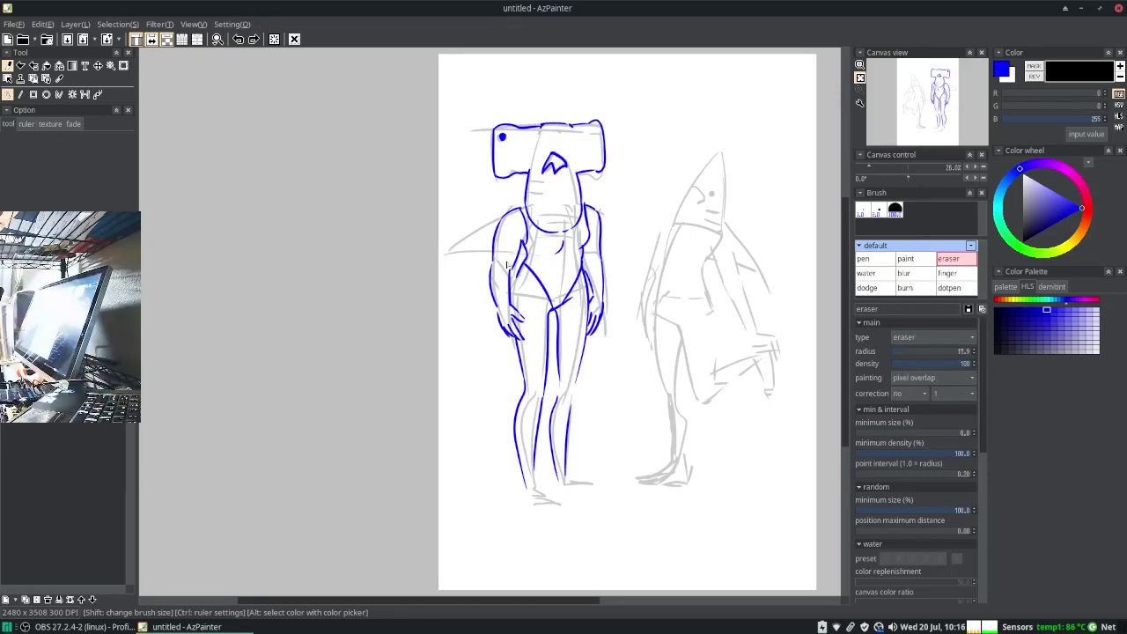
Draw the hammerhead's dorsal fin behind the near shoulder and the gill lines on its neck in blue
{"action": "left_click", "coordinate": [862, 258]}
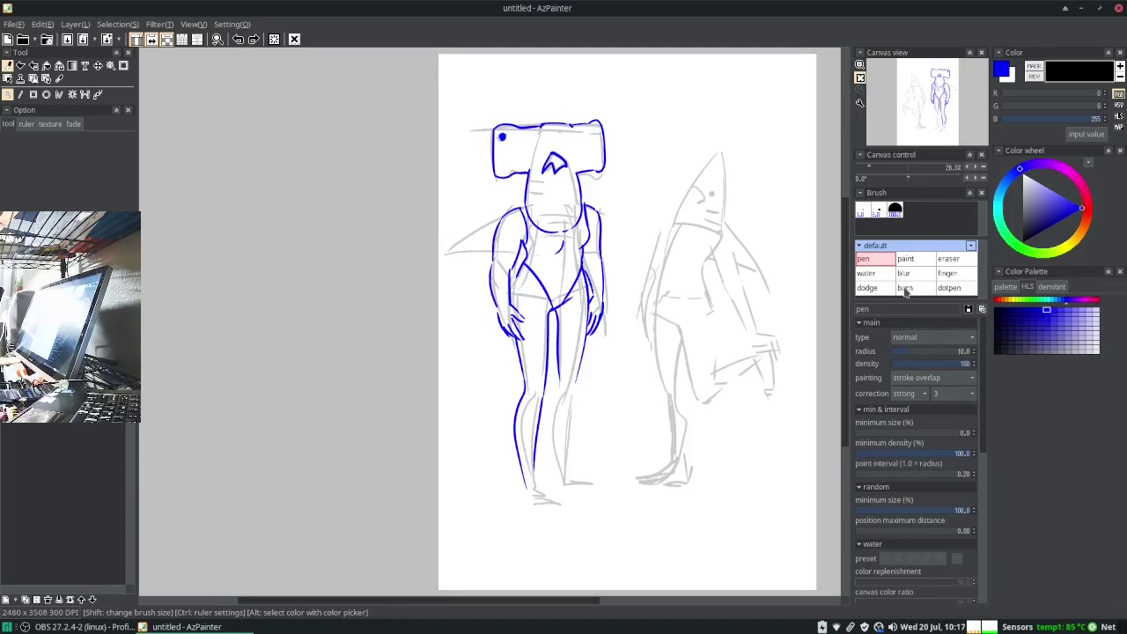
{"action": "left_click_drag", "start_coordinate": [527, 200], "coordinate": [450, 250]}
{"action": "key", "text": "ctrl+z"}
{"action": "mouse_move", "coordinate": [528, 201]}
{"action": "left_mouse_down"}
{"action": "mouse_move", "coordinate": [444, 248]}
{"action": "mouse_move", "coordinate": [542, 193]}
{"action": "left_mouse_up"}
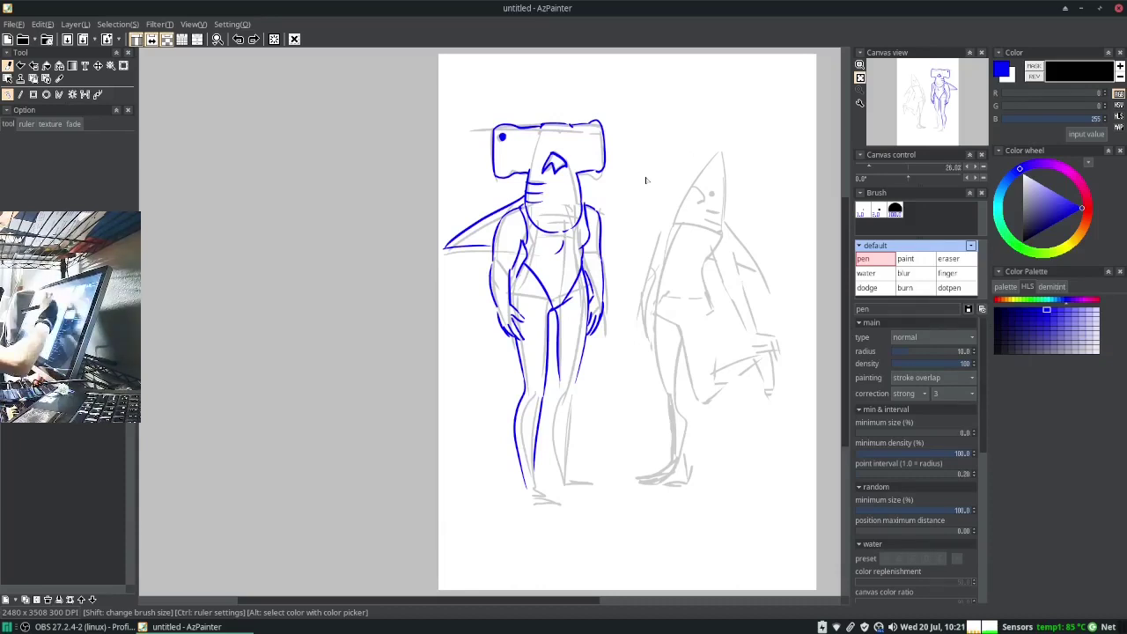
Paint the middle of the hammerhead's swimsuit pink on a layer beneath the blue lines
{"action": "left_click", "coordinate": [1089, 302]}
{"action": "left_click", "coordinate": [1067, 313]}
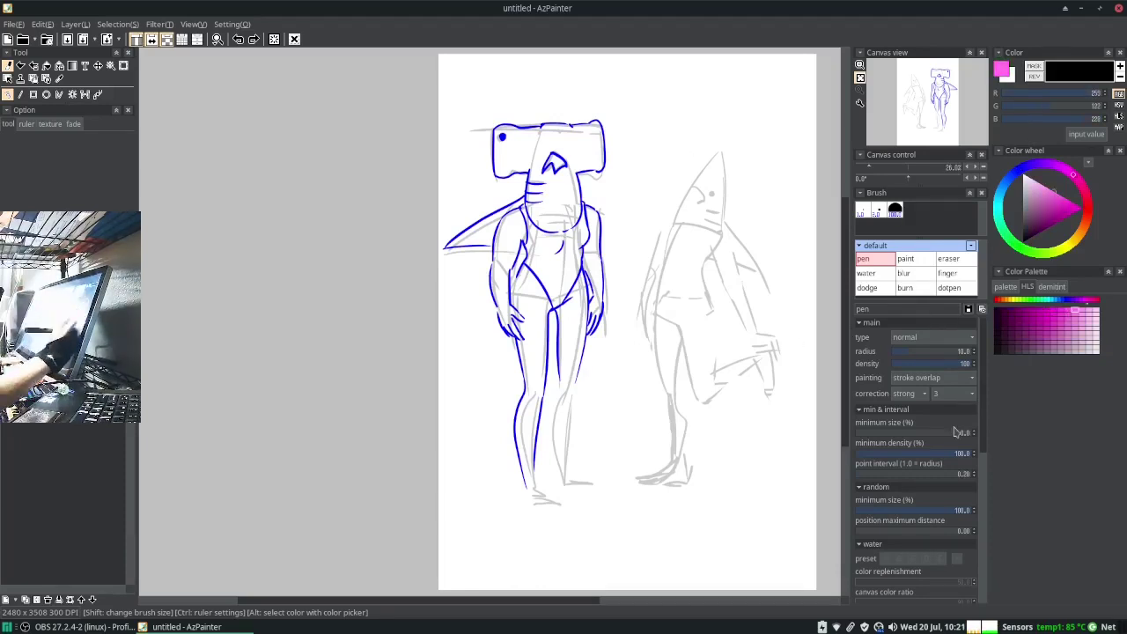
{"action": "left_click", "coordinate": [905, 257]}
{"action": "left_click_drag", "start_coordinate": [552, 253], "coordinate": [552, 275]}
{"action": "key", "text": "ctrl+z"}
{"action": "left_click", "coordinate": [50, 581]}
{"action": "mouse_move", "coordinate": [563, 254]}
{"action": "left_mouse_down"}
{"action": "mouse_move", "coordinate": [577, 240]}
{"action": "mouse_move", "coordinate": [556, 293]}
{"action": "left_mouse_up"}
Fill the rest of the swimsuit, including its straps and edges, with pink up to the outline
{"action": "scroll", "coordinate": [986, 480], "scroll_direction": "down", "scroll_amount": 2}
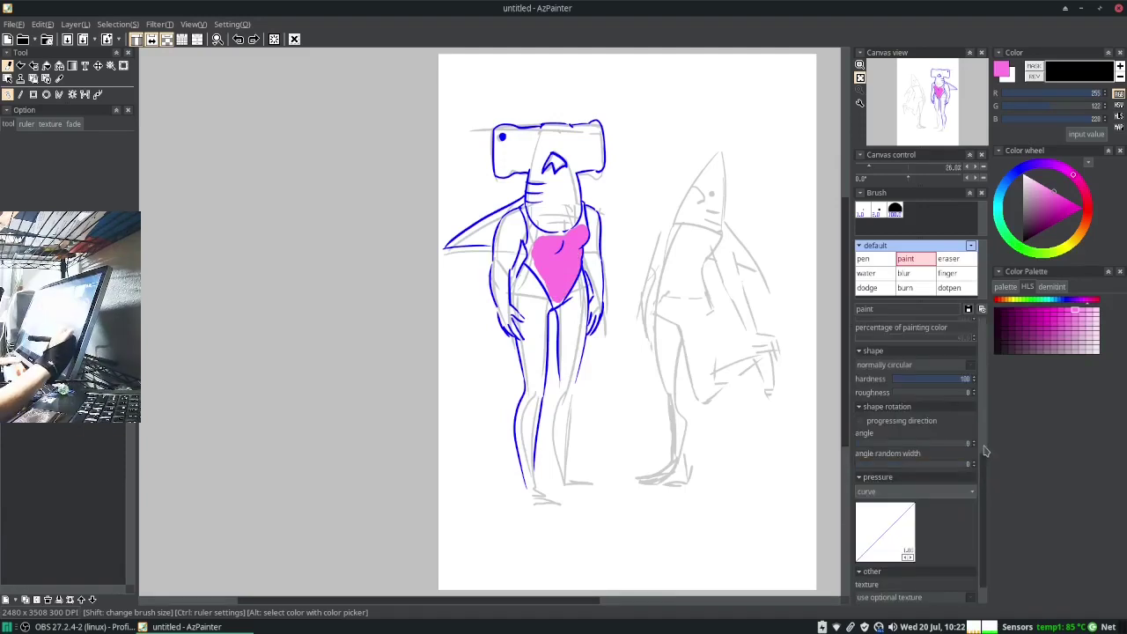
{"action": "scroll", "coordinate": [986, 440], "scroll_direction": "down", "scroll_amount": 2}
{"action": "scroll", "coordinate": [985, 403], "scroll_direction": "up", "scroll_amount": 4}
{"action": "mouse_move", "coordinate": [527, 212]}
{"action": "left_mouse_down"}
{"action": "mouse_move", "coordinate": [532, 269]}
{"action": "mouse_move", "coordinate": [556, 304]}
{"action": "left_mouse_up"}
{"action": "left_click_drag", "start_coordinate": [549, 240], "coordinate": [573, 227]}
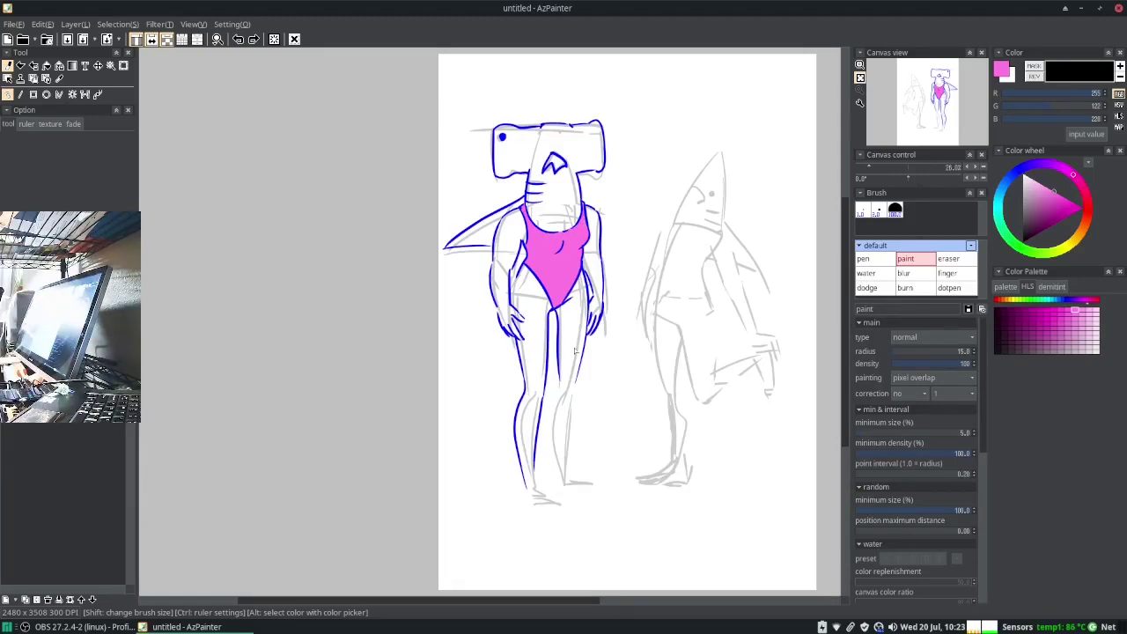
Paint the hammerhead's face and neck light purple and the far end of its head vivid purple
{"action": "left_click", "coordinate": [1090, 310]}
{"action": "mouse_move", "coordinate": [498, 134]}
{"action": "left_mouse_down"}
{"action": "mouse_move", "coordinate": [516, 168]}
{"action": "mouse_move", "coordinate": [531, 159]}
{"action": "mouse_move", "coordinate": [529, 141]}
{"action": "mouse_move", "coordinate": [564, 132]}
{"action": "mouse_move", "coordinate": [574, 210]}
{"action": "mouse_move", "coordinate": [562, 176]}
{"action": "mouse_move", "coordinate": [573, 187]}
{"action": "mouse_move", "coordinate": [562, 229]}
{"action": "mouse_move", "coordinate": [573, 211]}
{"action": "mouse_move", "coordinate": [531, 211]}
{"action": "mouse_move", "coordinate": [557, 194]}
{"action": "left_mouse_up"}
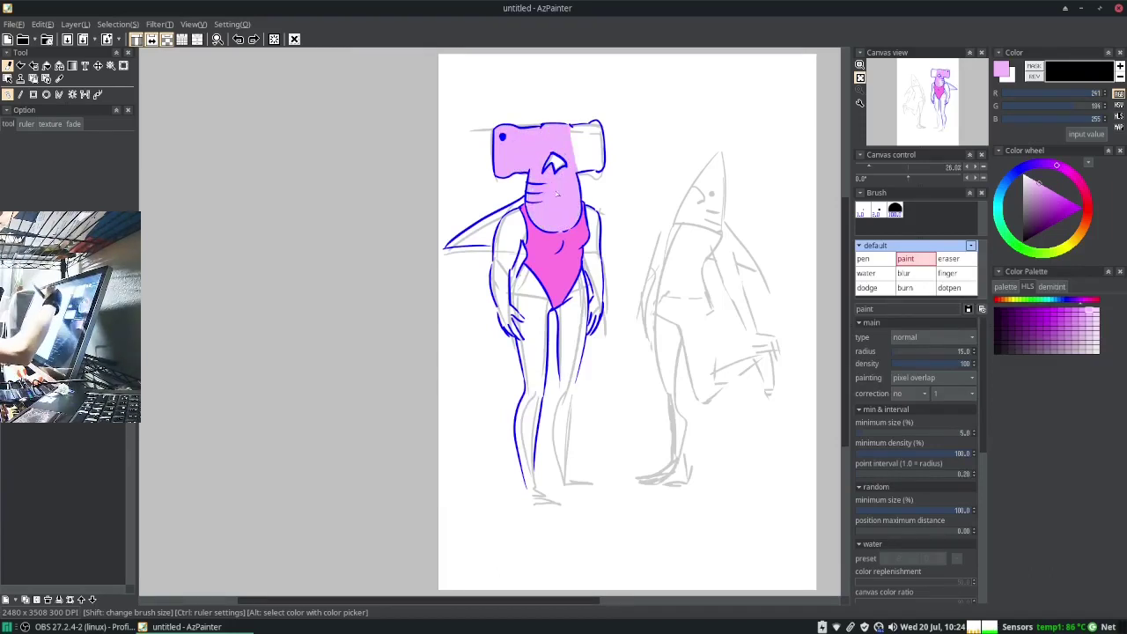
{"action": "left_click", "coordinate": [1060, 310]}
{"action": "mouse_move", "coordinate": [570, 127]}
{"action": "left_mouse_down"}
{"action": "mouse_move", "coordinate": [577, 167]}
{"action": "mouse_move", "coordinate": [597, 124]}
{"action": "mouse_move", "coordinate": [578, 174]}
{"action": "mouse_move", "coordinate": [594, 132]}
{"action": "mouse_move", "coordinate": [602, 151]}
{"action": "left_mouse_up"}
{"action": "left_click", "coordinate": [565, 129], "text": "alt"}
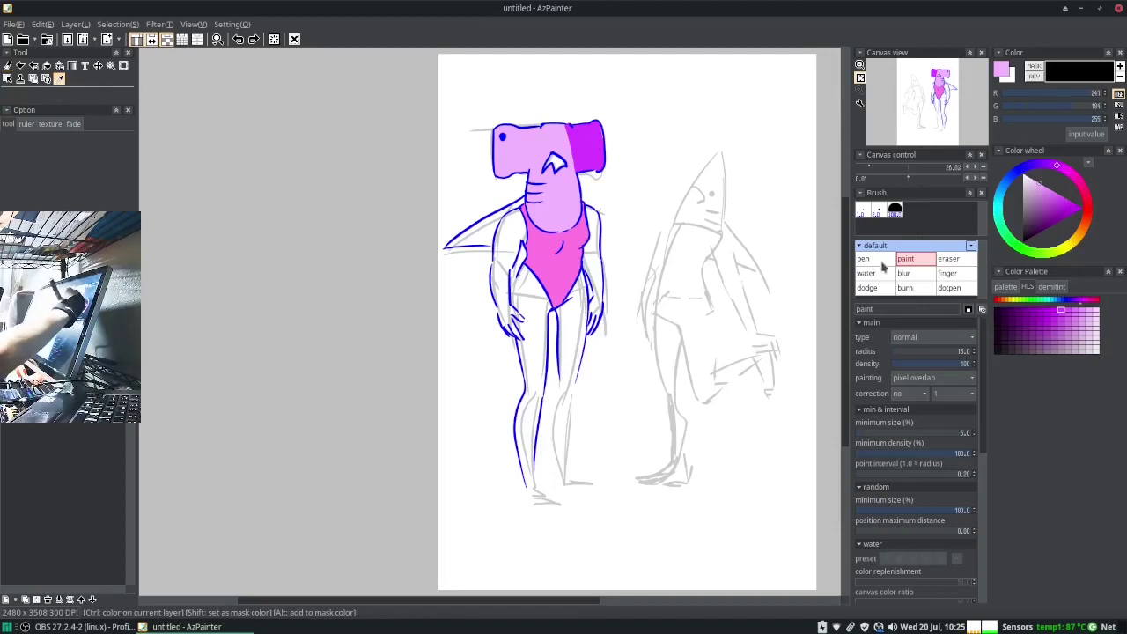
{"action": "left_click", "coordinate": [863, 258]}
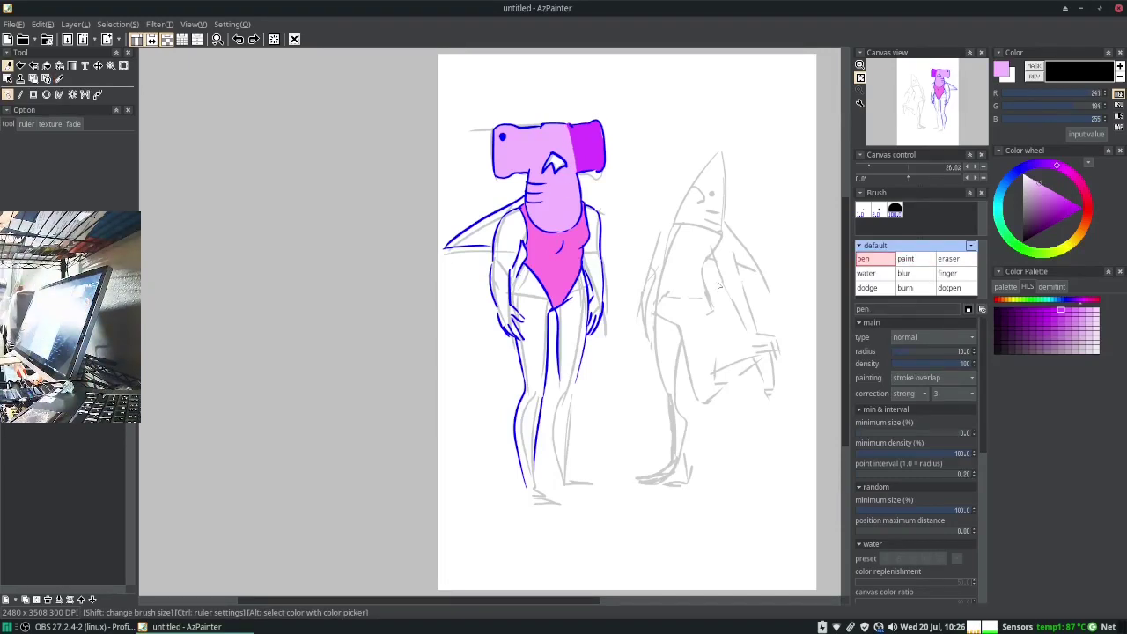
Paint the hammerhead's dorsal fin and far arm with the vivid purple sampled from its head
{"action": "left_click", "coordinate": [585, 150], "text": "alt"}
{"action": "left_click", "coordinate": [905, 258]}
{"action": "left_click_drag", "start_coordinate": [454, 243], "coordinate": [507, 208]}
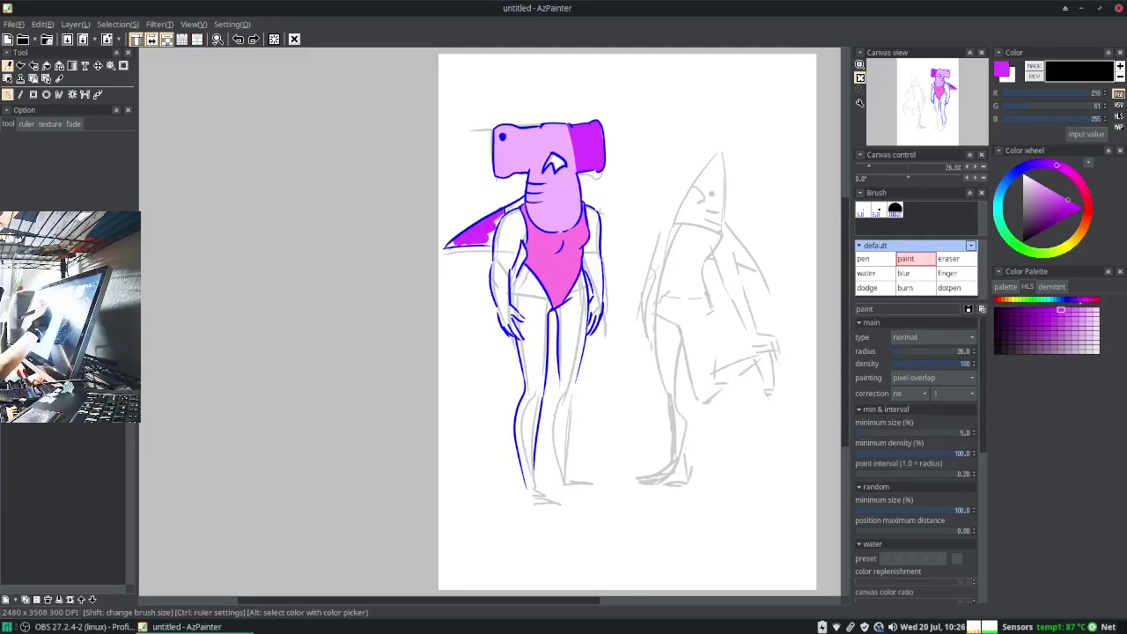
{"action": "left_click_drag", "start_coordinate": [448, 249], "coordinate": [498, 220]}
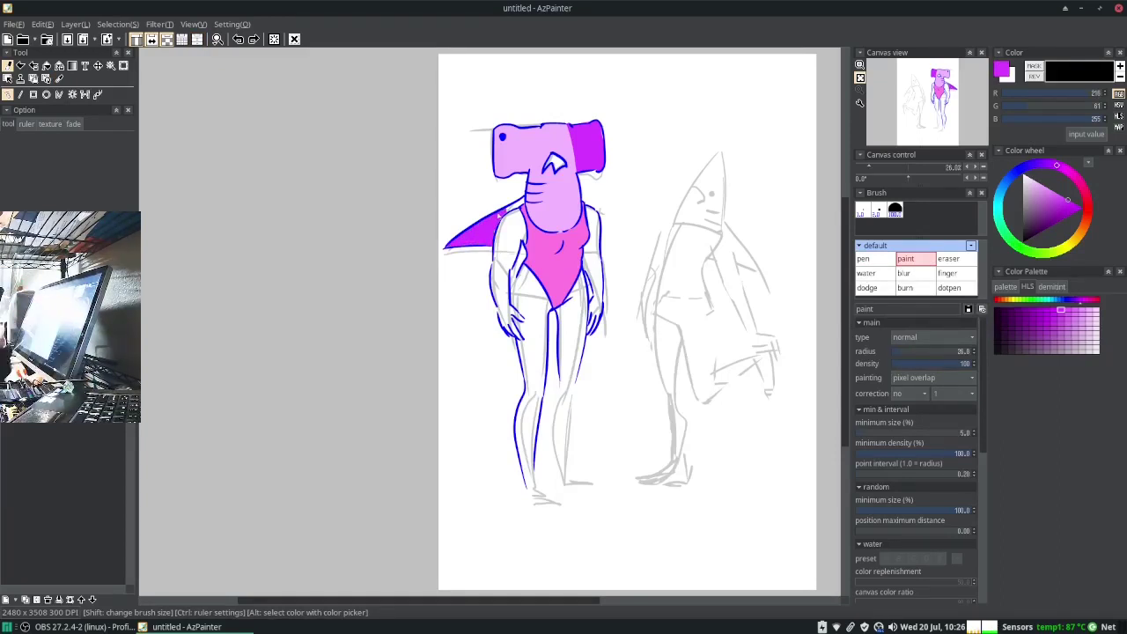
{"action": "left_click_drag", "start_coordinate": [505, 218], "coordinate": [525, 202]}
{"action": "left_click_drag", "start_coordinate": [591, 210], "coordinate": [597, 332]}
Paint the hammerhead's near arm light purple and the inside of its mouth vivid purple
{"action": "left_click", "coordinate": [533, 198], "text": "alt"}
{"action": "mouse_move", "coordinate": [498, 275]}
{"action": "left_mouse_down"}
{"action": "mouse_move", "coordinate": [515, 227]}
{"action": "mouse_move", "coordinate": [495, 276]}
{"action": "mouse_move", "coordinate": [509, 319]}
{"action": "left_mouse_up"}
{"action": "left_click", "coordinate": [1047, 310]}
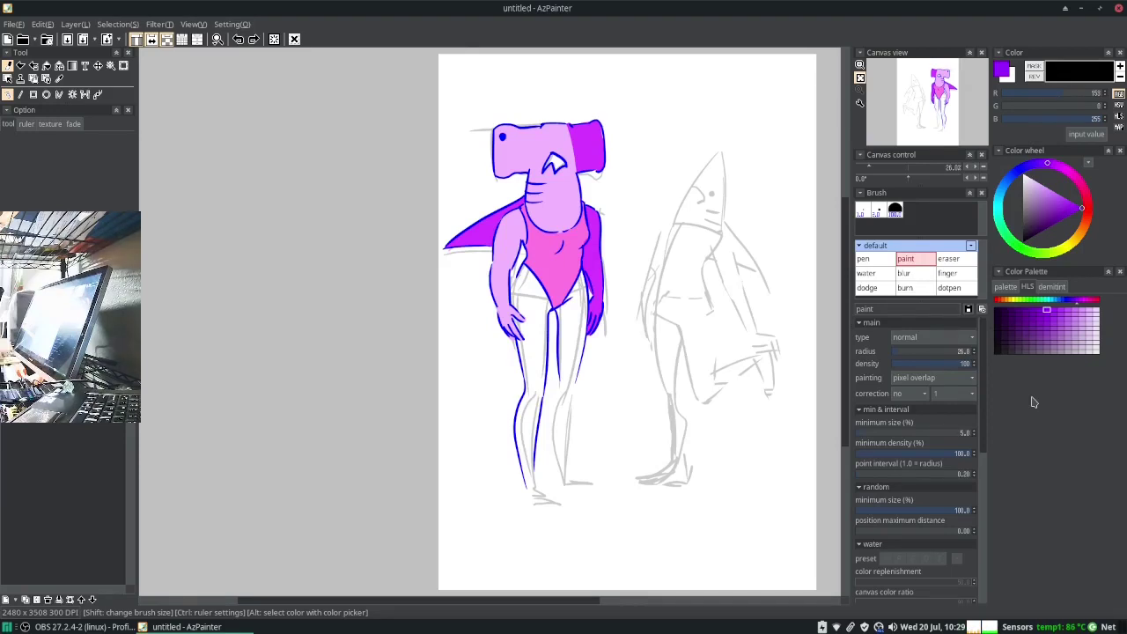
{"action": "left_click", "coordinate": [1060, 310]}
{"action": "left_click", "coordinate": [1081, 302]}
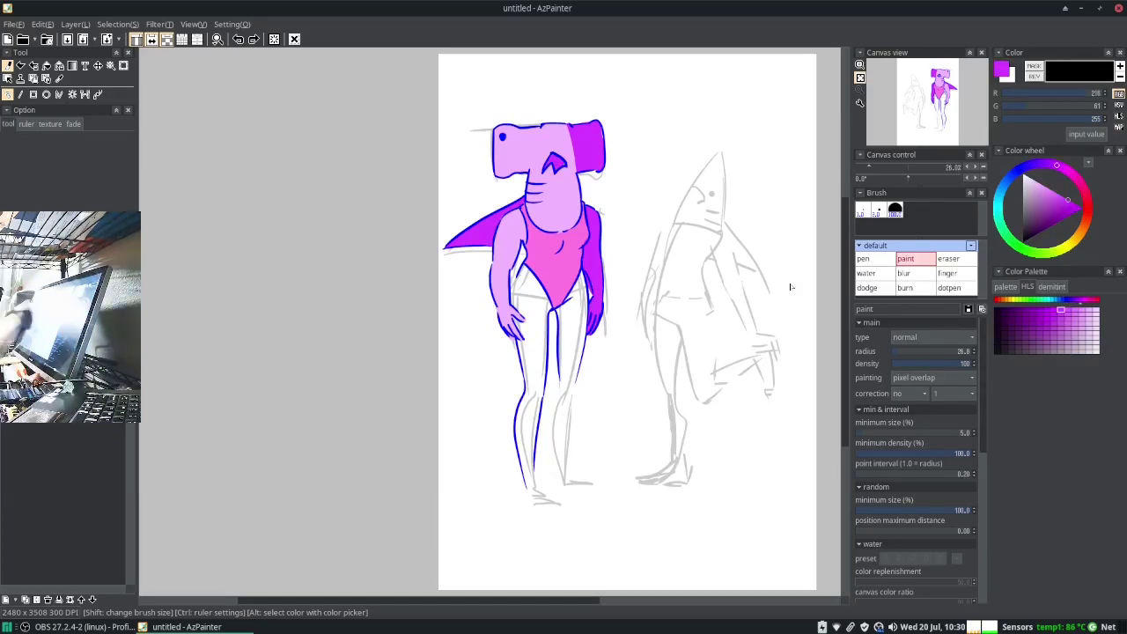
Paint the hammerhead's near leg and hip with the light purple sampled from its arm
{"action": "left_click", "coordinate": [507, 282], "text": "alt"}
{"action": "left_click_drag", "start_coordinate": [528, 317], "coordinate": [527, 480]}
{"action": "mouse_move", "coordinate": [535, 312]}
{"action": "left_mouse_down"}
{"action": "mouse_move", "coordinate": [533, 454]}
{"action": "mouse_move", "coordinate": [521, 278]}
{"action": "mouse_move", "coordinate": [539, 345]}
{"action": "left_mouse_up"}
{"action": "left_click_drag", "start_coordinate": [537, 276], "coordinate": [548, 318]}
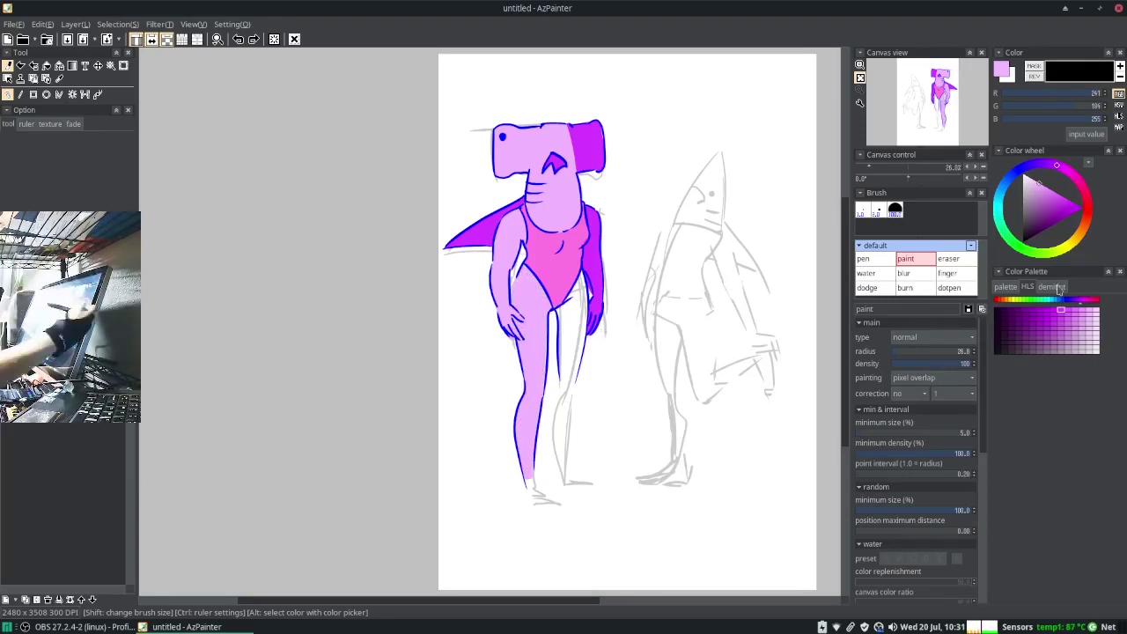
Paint the hammerhead's far leg down to the ankle with the vivid purple sampled from its far arm
{"action": "left_click", "coordinate": [591, 282], "text": "alt"}
{"action": "left_click_drag", "start_coordinate": [568, 306], "coordinate": [571, 341]}
{"action": "mouse_move", "coordinate": [580, 271]}
{"action": "left_mouse_down"}
{"action": "mouse_move", "coordinate": [561, 366]}
{"action": "mouse_move", "coordinate": [583, 319]}
{"action": "mouse_move", "coordinate": [581, 363]}
{"action": "mouse_move", "coordinate": [560, 391]}
{"action": "mouse_move", "coordinate": [544, 463]}
{"action": "left_mouse_up"}
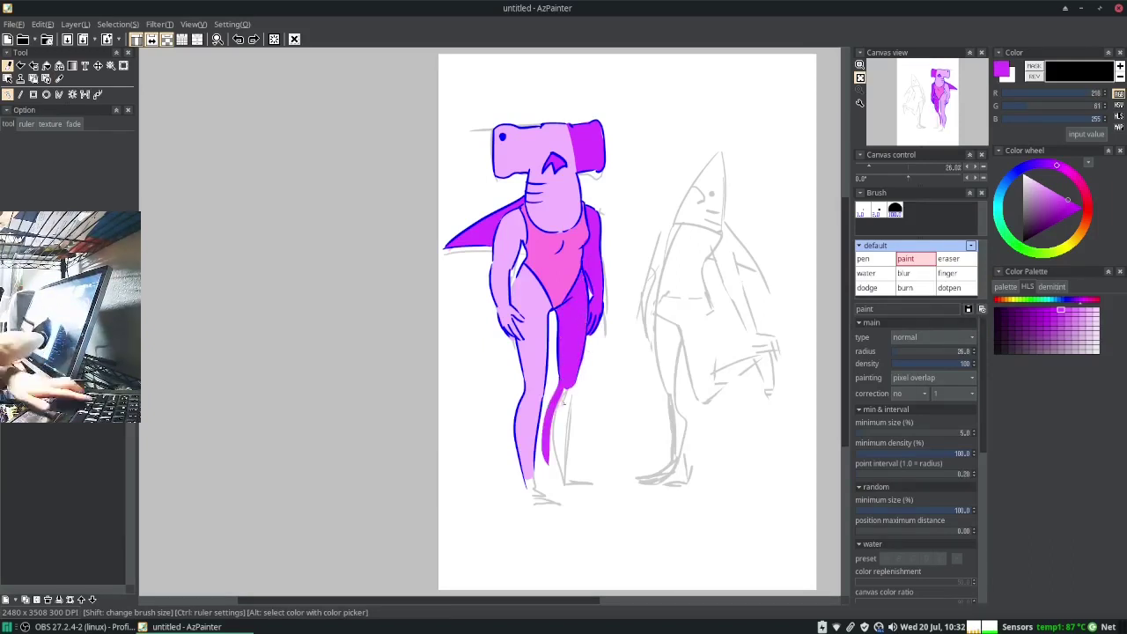
{"action": "key", "text": "ctrl+z"}
{"action": "left_click_drag", "start_coordinate": [570, 389], "coordinate": [558, 475]}
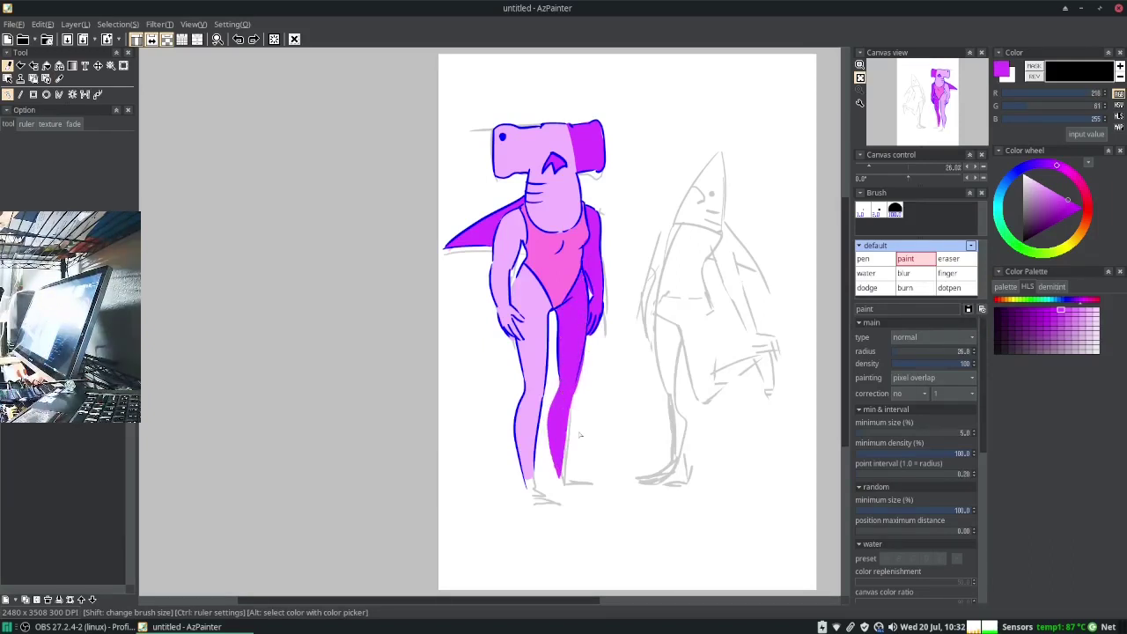
Save the drawing as swim-captain
{"action": "key", "text": "ctrl+s"}
{"action": "type", "text": "swim-captain"}
{"action": "key", "text": "Return"}
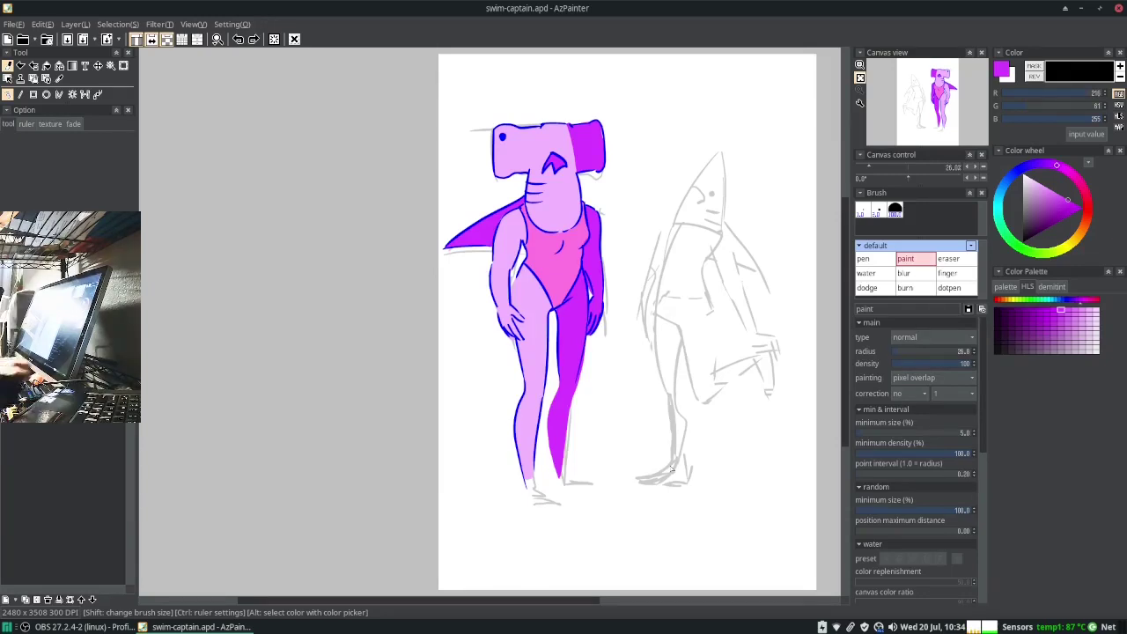
Set the startup image size in the environment settings to a width of 2480 and a height of 3508
{"action": "left_click", "coordinate": [231, 24]}
{"action": "left_click", "coordinate": [259, 113]}
{"action": "left_click", "coordinate": [546, 344]}
{"action": "left_click", "coordinate": [232, 24]}
{"action": "left_click", "coordinate": [264, 57]}
{"action": "left_click", "coordinate": [662, 439]}
{"action": "left_click", "coordinate": [232, 24]}
{"action": "left_click", "coordinate": [264, 39]}
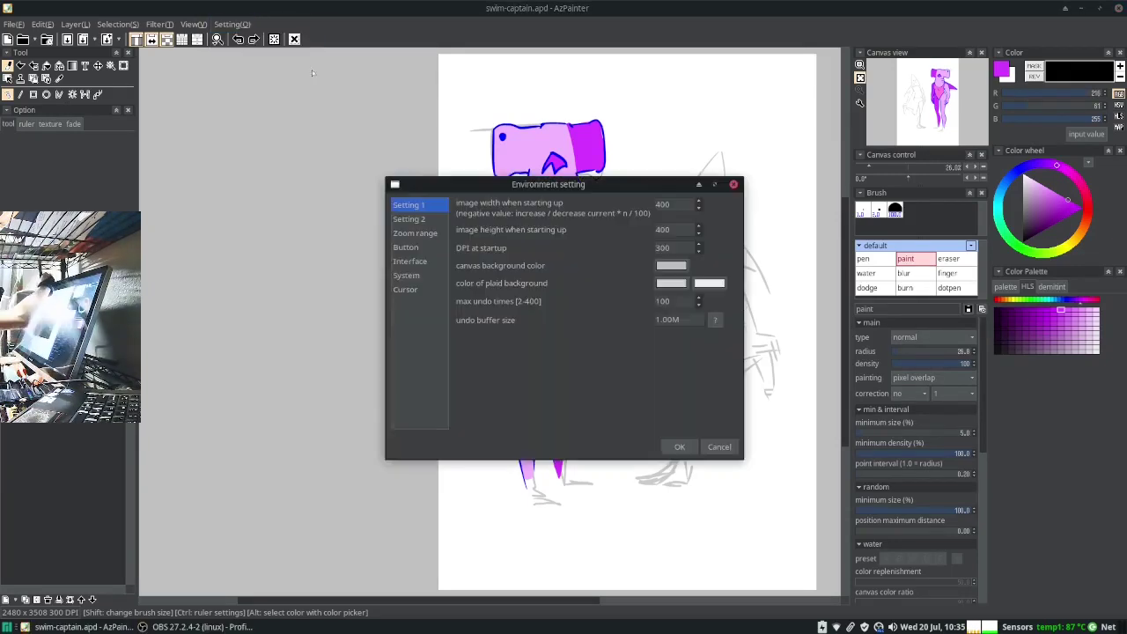
{"action": "left_click", "coordinate": [663, 204]}
{"action": "type", "text": "2480"}
{"action": "key", "text": "Tab"}
{"action": "type", "text": "3508"}
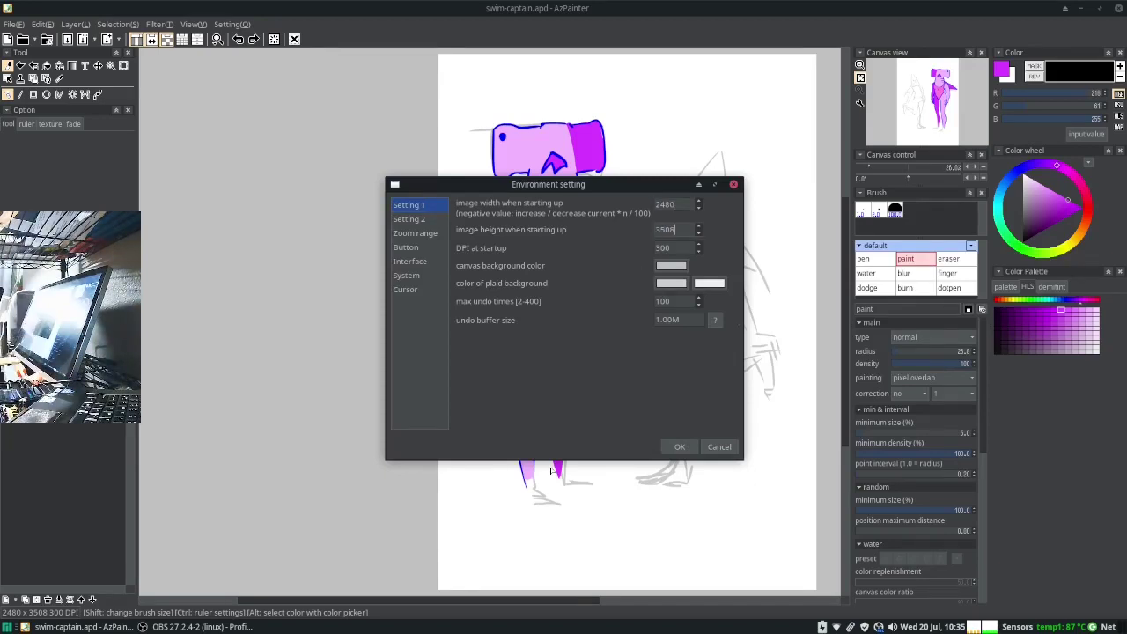
Enlarge the toolbar and panel icons in the interface settings and apply the changes
{"action": "left_click", "coordinate": [408, 218]}
{"action": "key", "text": "Down"}
{"action": "key", "text": "Down"}
{"action": "key", "text": "Down"}
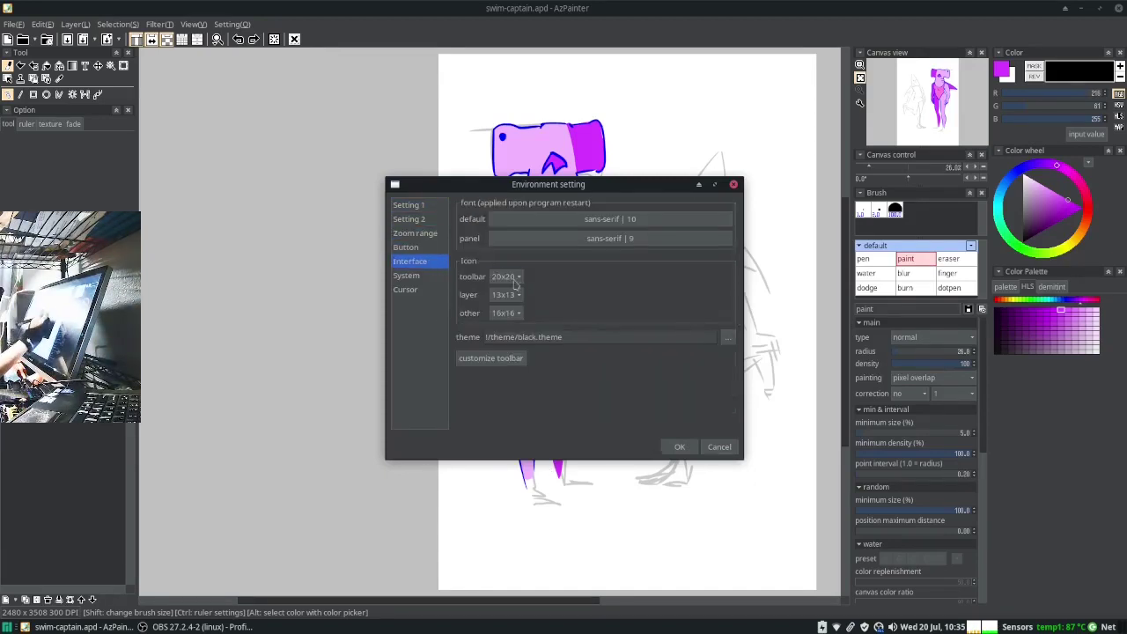
{"action": "left_click", "coordinate": [680, 446]}
Paint the hammerhead's far foot vivid purple and its near foot with the light purple sampled from the near leg
{"action": "mouse_move", "coordinate": [554, 467]}
{"action": "left_mouse_down"}
{"action": "mouse_move", "coordinate": [591, 490]}
{"action": "mouse_move", "coordinate": [571, 483]}
{"action": "left_mouse_up"}
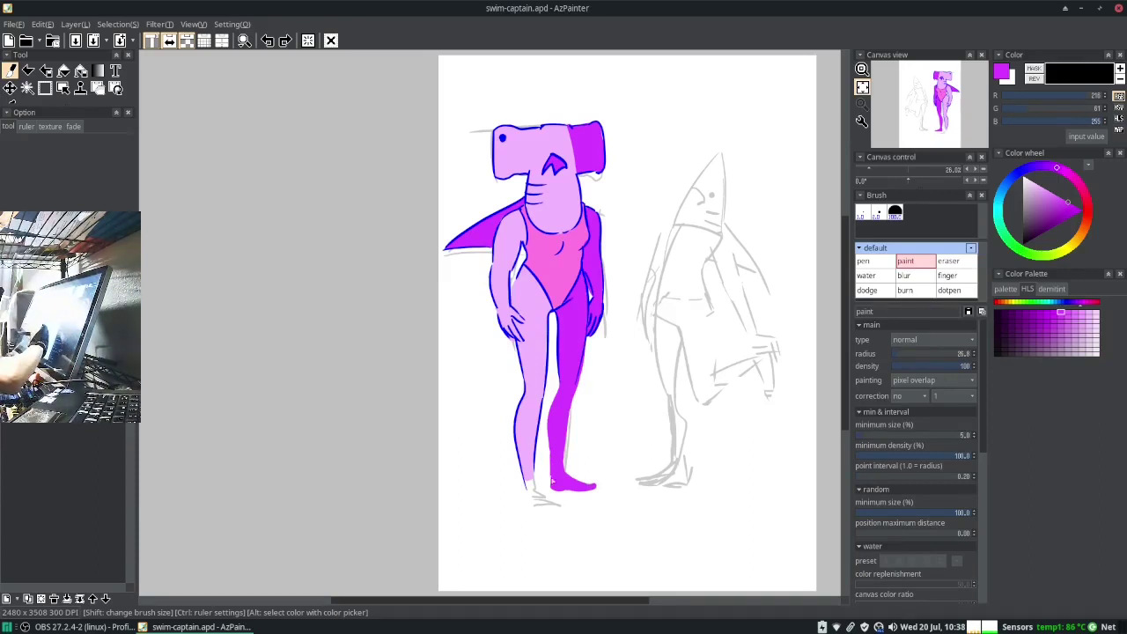
{"action": "key", "text": "i"}
{"action": "mouse_move", "coordinate": [137, 171]}
{"action": "left_mouse_down"}
{"action": "mouse_move", "coordinate": [118, 172]}
{"action": "mouse_move", "coordinate": [150, 180]}
{"action": "left_mouse_up"}
{"action": "left_click", "coordinate": [532, 467]}
{"action": "scroll", "coordinate": [546, 396], "scroll_direction": "down", "scroll_amount": 3}
{"action": "left_click_drag", "start_coordinate": [539, 310], "coordinate": [565, 336]}
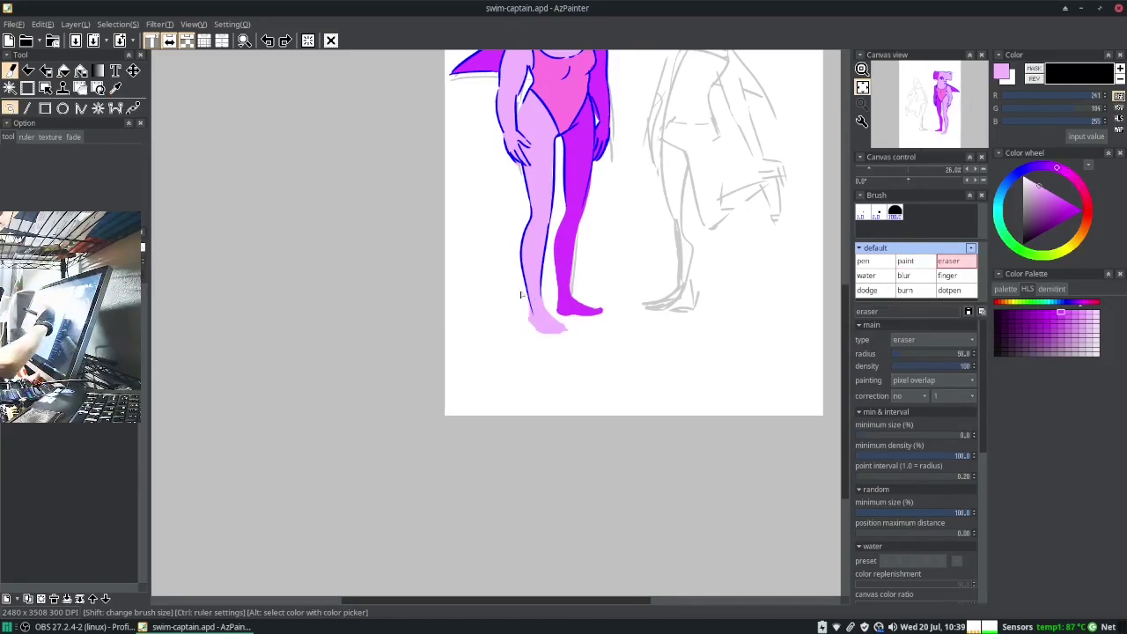
Ink the neckline, front contour and lower edge of the second shark's swimsuit with a blue pen
{"action": "scroll", "coordinate": [795, 247], "scroll_direction": "up", "scroll_amount": 3}
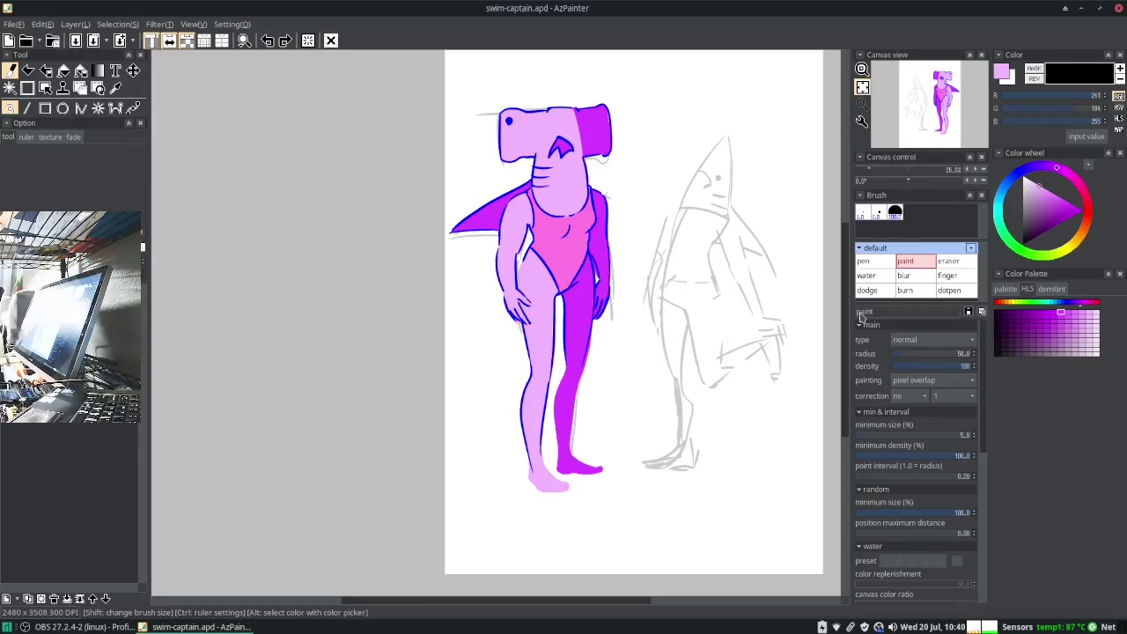
{"action": "scroll", "coordinate": [634, 308], "scroll_direction": "right", "scroll_amount": 3}
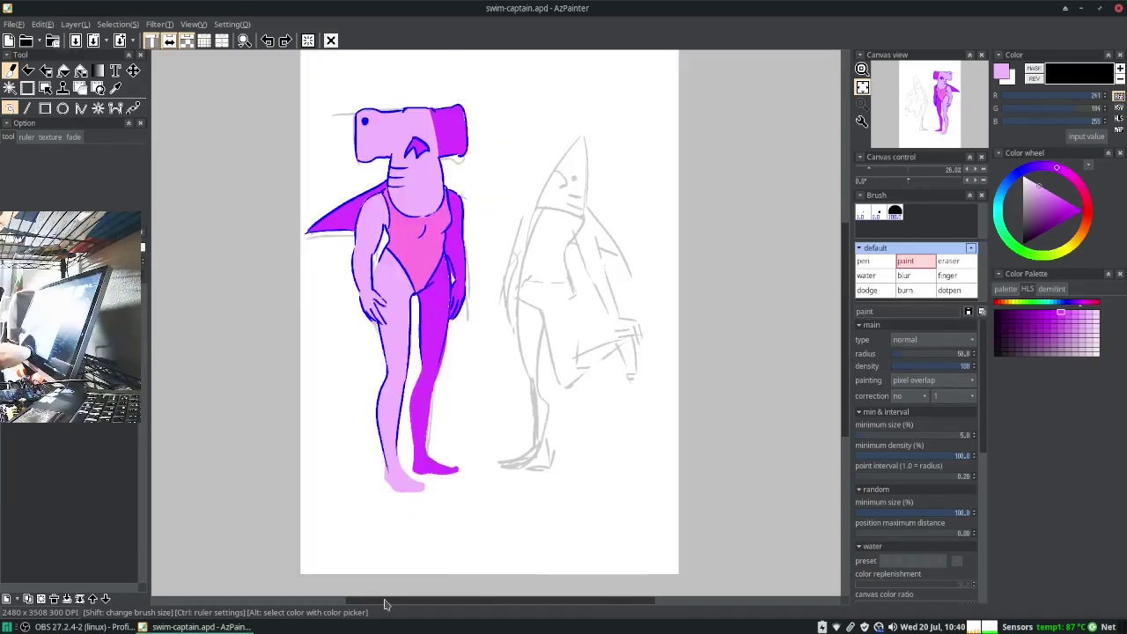
{"action": "left_click", "coordinate": [863, 261]}
{"action": "left_click", "coordinate": [1063, 310]}
{"action": "left_click", "coordinate": [1046, 316]}
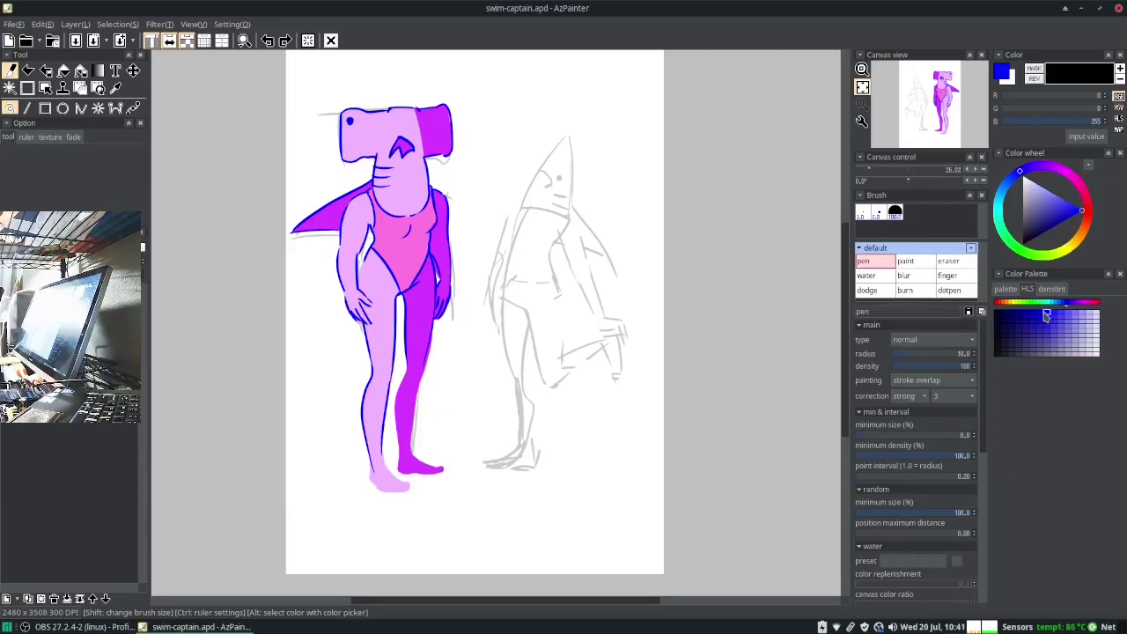
{"action": "mouse_move", "coordinate": [521, 208]}
{"action": "left_mouse_down"}
{"action": "mouse_move", "coordinate": [562, 226]}
{"action": "mouse_move", "coordinate": [554, 280]}
{"action": "left_mouse_up"}
{"action": "mouse_move", "coordinate": [569, 316]}
{"action": "left_mouse_down"}
{"action": "mouse_move", "coordinate": [530, 325]}
{"action": "mouse_move", "coordinate": [516, 303]}
{"action": "mouse_move", "coordinate": [499, 320]}
{"action": "left_mouse_up"}
{"action": "mouse_move", "coordinate": [498, 321]}
{"action": "left_mouse_down"}
{"action": "mouse_move", "coordinate": [526, 324]}
{"action": "mouse_move", "coordinate": [500, 326]}
{"action": "left_mouse_up"}
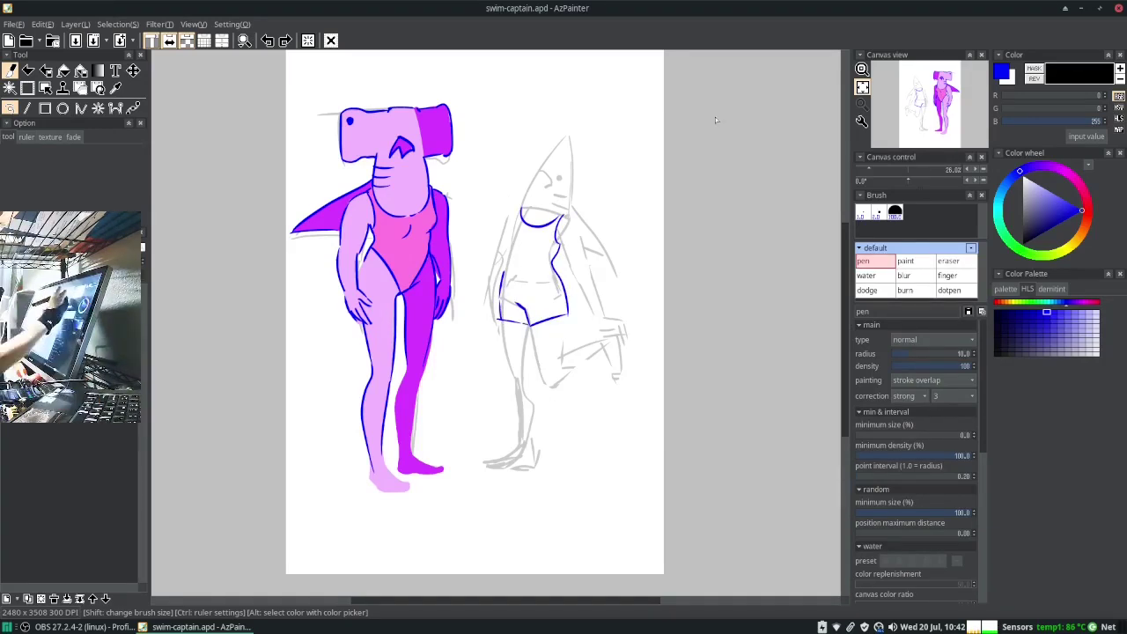
Extend the second shark's swimsuit into thigh-length shorts and ink its back contour up to the shoulder in blue
{"action": "left_click_drag", "start_coordinate": [502, 270], "coordinate": [500, 298]}
{"action": "mouse_move", "coordinate": [563, 278]}
{"action": "left_mouse_down"}
{"action": "mouse_move", "coordinate": [565, 317]}
{"action": "mouse_move", "coordinate": [515, 327]}
{"action": "mouse_move", "coordinate": [567, 314]}
{"action": "left_mouse_up"}
{"action": "mouse_move", "coordinate": [506, 350]}
{"action": "left_mouse_down"}
{"action": "mouse_move", "coordinate": [558, 236]}
{"action": "mouse_move", "coordinate": [550, 389]}
{"action": "mouse_move", "coordinate": [506, 348]}
{"action": "left_mouse_up"}
{"action": "key", "text": "ctrl+z"}
{"action": "left_click_drag", "start_coordinate": [507, 275], "coordinate": [522, 207]}
{"action": "key", "text": "e"}
{"action": "key", "text": "e"}
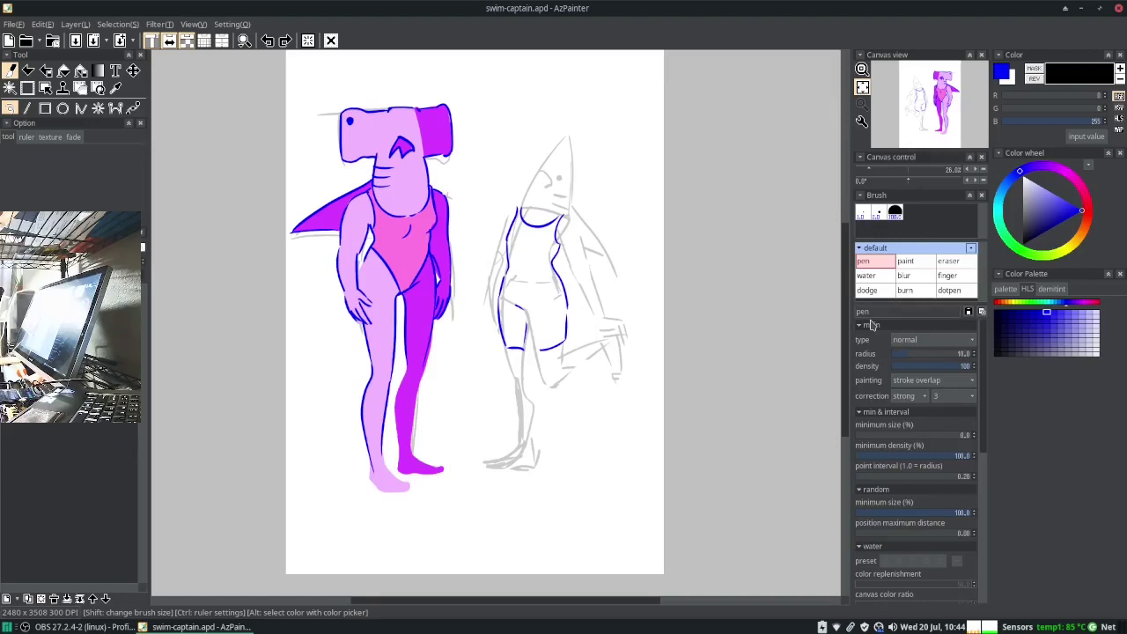
Ink both contours of the second shark's outstretched arm and the shoulder of its other arm in blue
{"action": "left_click_drag", "start_coordinate": [556, 212], "coordinate": [589, 308]}
{"action": "left_click_drag", "start_coordinate": [590, 266], "coordinate": [602, 310]}
{"action": "left_click_drag", "start_coordinate": [509, 210], "coordinate": [499, 259]}
{"action": "key", "text": "ctrl+z"}
{"action": "left_click_drag", "start_coordinate": [506, 209], "coordinate": [515, 269]}
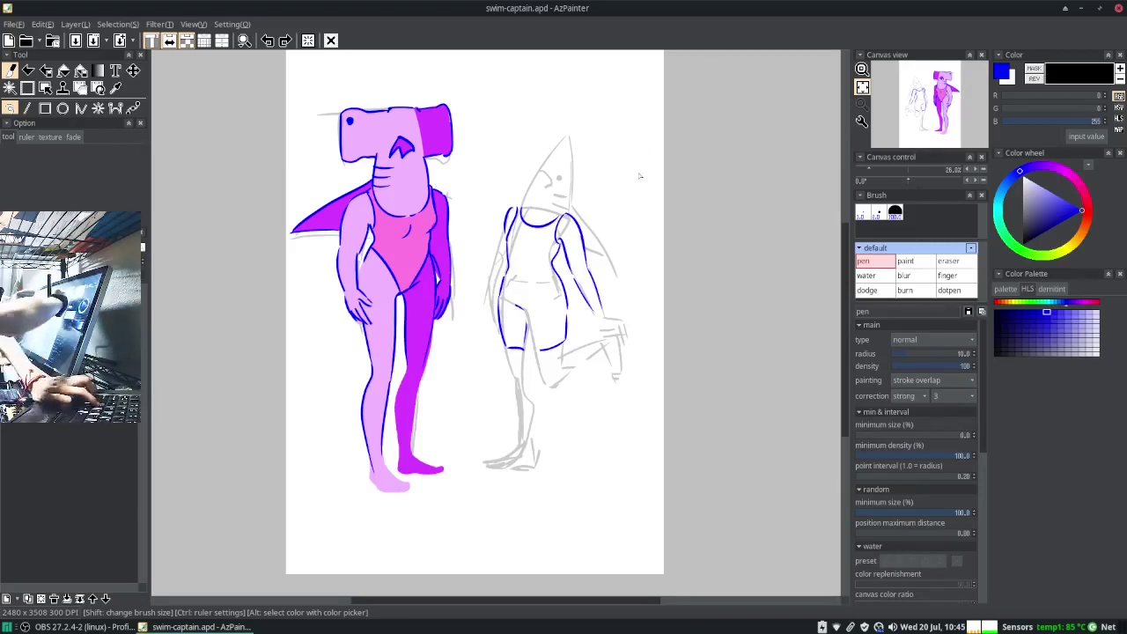
{"action": "mouse_move", "coordinate": [600, 322]}
{"action": "left_mouse_down"}
{"action": "mouse_move", "coordinate": [628, 339]}
{"action": "mouse_move", "coordinate": [619, 313]}
{"action": "left_mouse_up"}
{"action": "key", "text": "ctrl+z"}
{"action": "key", "text": "ctrl+z"}
Turn off the horizontal canvas flip and ink the start of the second shark's hand at the outstretched arm
{"action": "left_click", "coordinate": [192, 24]}
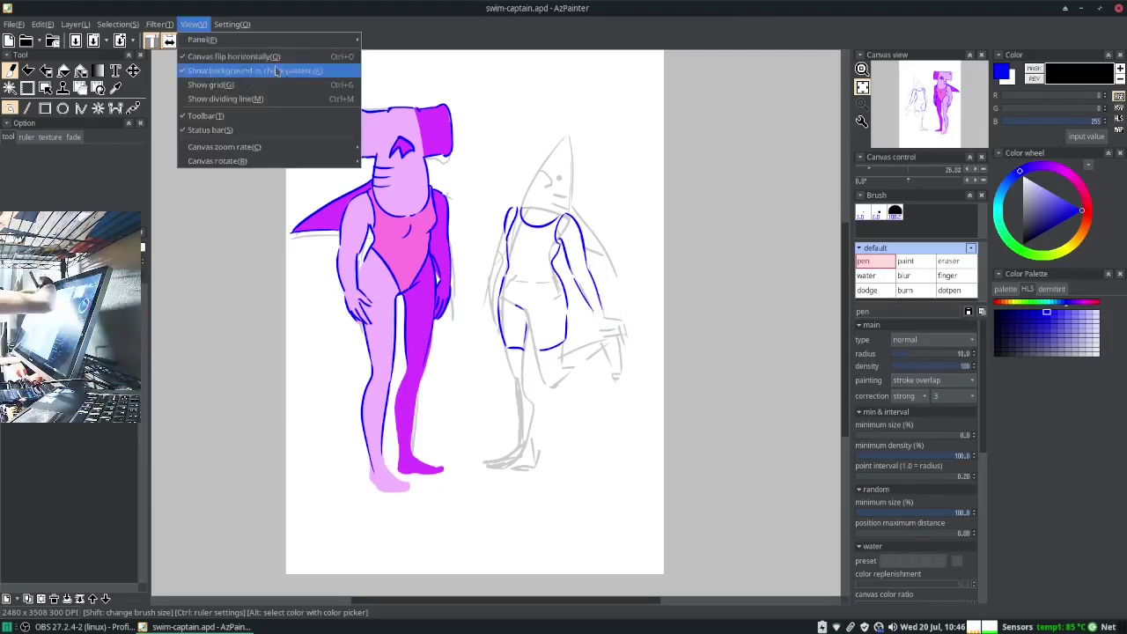
{"action": "left_click", "coordinate": [264, 68]}
{"action": "left_click_drag", "start_coordinate": [395, 314], "coordinate": [361, 326]}
{"action": "key", "text": "ctrl+z"}
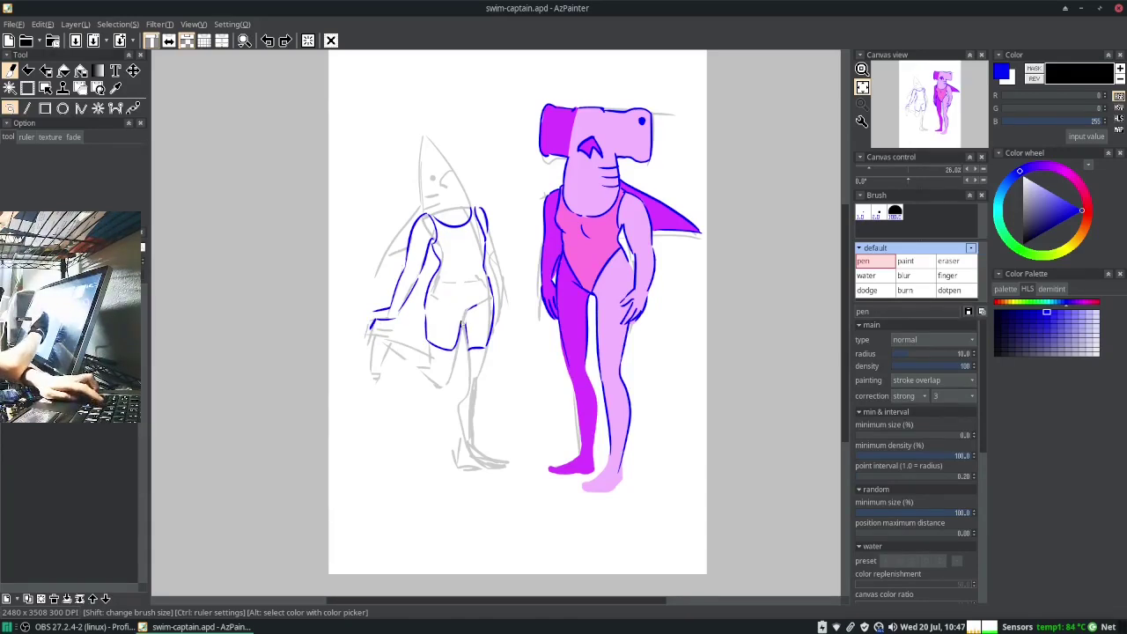
Rework the inner-leg line of the second shark's shorts with the pen and eraser
{"action": "key", "text": "e"}
{"action": "left_click", "coordinate": [863, 260]}
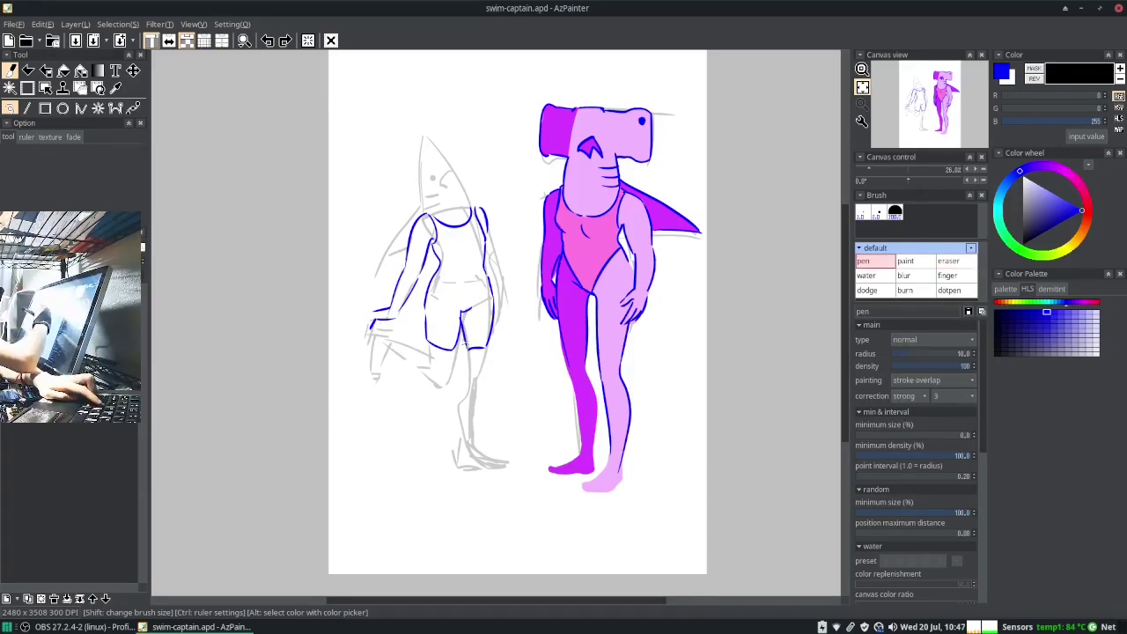
{"action": "key", "text": "e"}
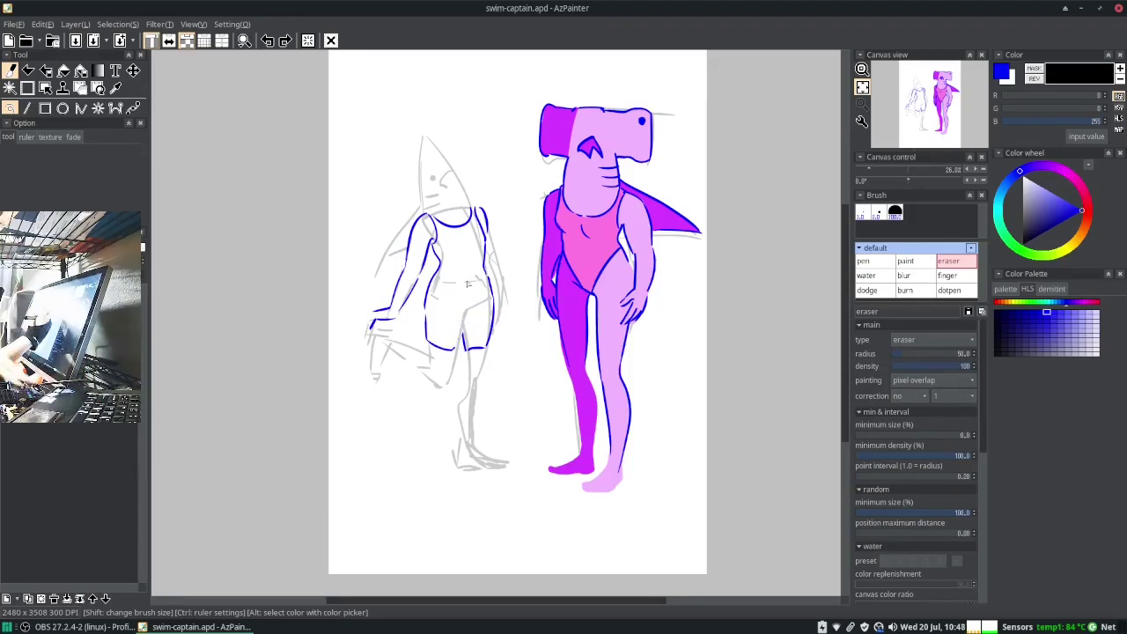
{"action": "left_click", "coordinate": [863, 261]}
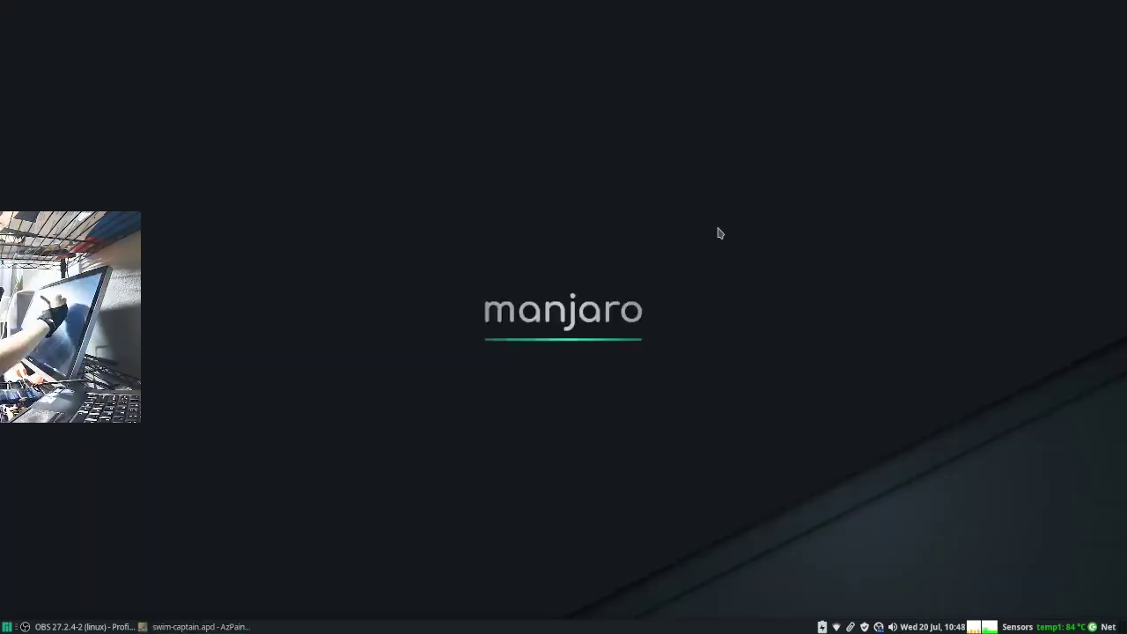
Switch to MediBang Paint Pro and create a new blank 2893 x 4092 pixel canvas at 350 dpi
{"action": "key", "text": "ctrl+alt+d"}
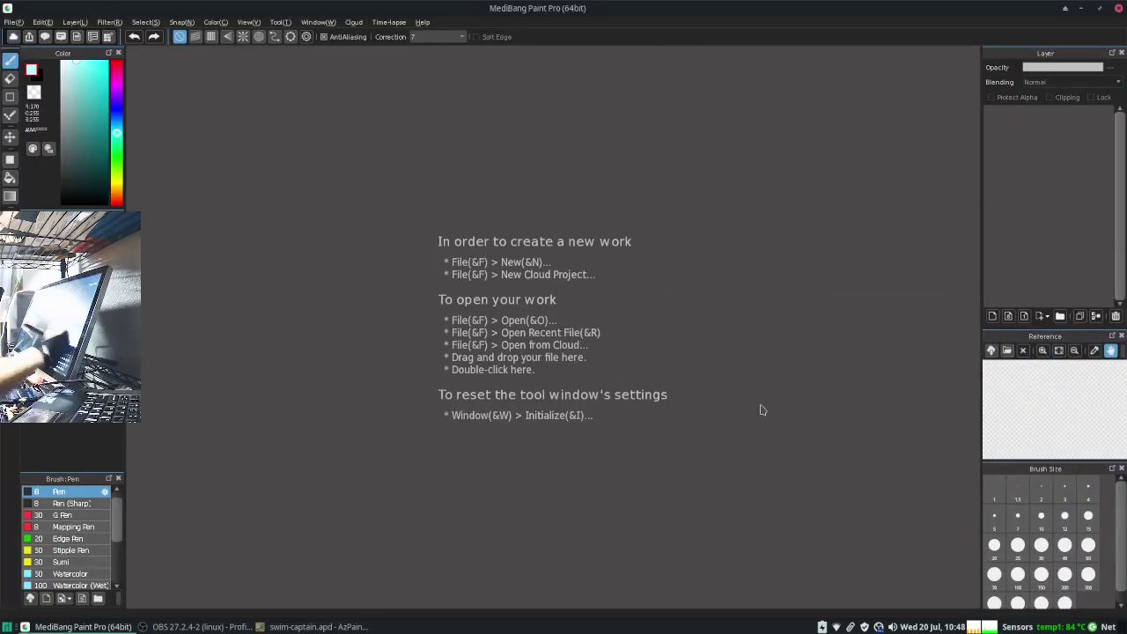
{"action": "key", "text": "ctrl+n"}
{"action": "key", "text": "Return"}
{"action": "left_click", "coordinate": [12, 21]}
{"action": "left_click", "coordinate": [243, 134]}
{"action": "key", "text": "ctrl+plus"}
{"action": "key", "text": "ctrl+plus"}
Draw a vertical height scale with cross ticks dividing it into four segments numbered 1 to 4
{"action": "left_click_drag", "start_coordinate": [244, 131], "coordinate": [244, 291]}
{"action": "left_click_drag", "start_coordinate": [235, 291], "coordinate": [253, 292]}
{"action": "left_click_drag", "start_coordinate": [212, 145], "coordinate": [211, 158]}
{"action": "left_click_drag", "start_coordinate": [208, 183], "coordinate": [215, 196]}
{"action": "left_click_drag", "start_coordinate": [209, 224], "coordinate": [213, 282]}
Show the grid and sketch a standing figure's head, torso and legs beside the height scale with the G Pen
{"action": "left_click", "coordinate": [62, 514]}
{"action": "left_click_drag", "start_coordinate": [527, 273], "coordinate": [526, 279]}
{"action": "left_click", "coordinate": [248, 21]}
{"action": "left_click", "coordinate": [264, 42]}
{"action": "mouse_move", "coordinate": [440, 150]}
{"action": "left_mouse_down"}
{"action": "mouse_move", "coordinate": [457, 198]}
{"action": "mouse_move", "coordinate": [454, 169]}
{"action": "left_mouse_up"}
{"action": "left_click_drag", "start_coordinate": [434, 118], "coordinate": [433, 137]}
{"action": "mouse_move", "coordinate": [414, 211]}
{"action": "left_mouse_down"}
{"action": "mouse_move", "coordinate": [426, 269]}
{"action": "mouse_move", "coordinate": [421, 320]}
{"action": "left_mouse_up"}
{"action": "mouse_move", "coordinate": [441, 218]}
{"action": "left_mouse_down"}
{"action": "mouse_move", "coordinate": [421, 271]}
{"action": "mouse_move", "coordinate": [456, 317]}
{"action": "left_mouse_up"}
{"action": "left_click_drag", "start_coordinate": [444, 222], "coordinate": [438, 318]}
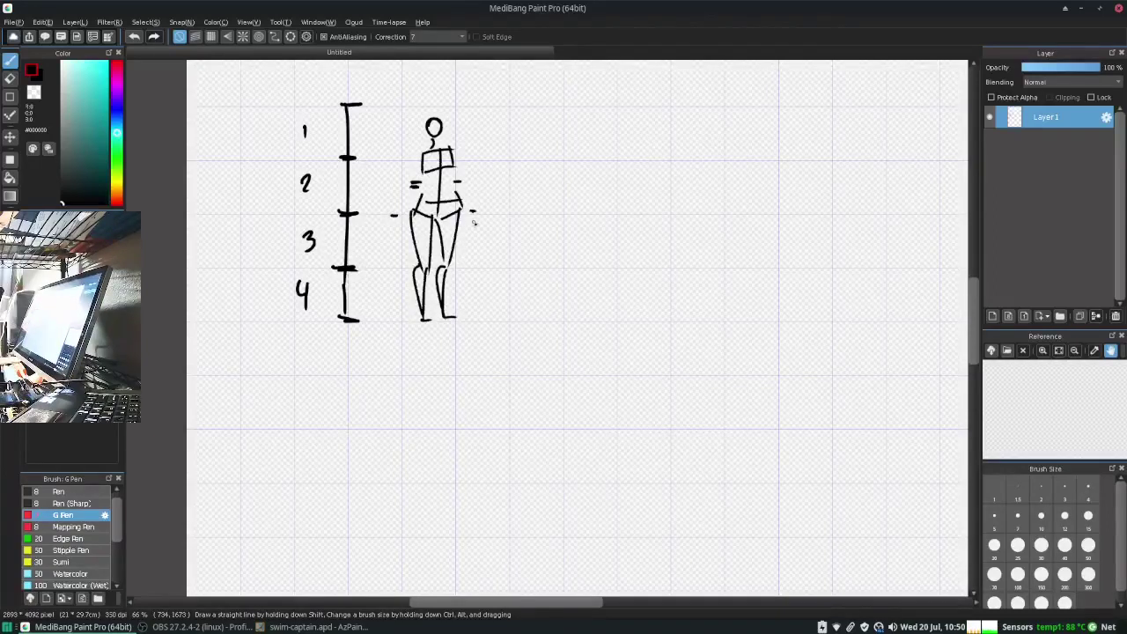
Sketch the standing figure's shoulders, both arms and hands down to the upper thighs
{"action": "left_click_drag", "start_coordinate": [414, 154], "coordinate": [393, 213]}
{"action": "mouse_move", "coordinate": [458, 150]}
{"action": "left_mouse_down"}
{"action": "mouse_move", "coordinate": [475, 213]}
{"action": "mouse_move", "coordinate": [468, 237]}
{"action": "left_mouse_up"}
{"action": "left_click_drag", "start_coordinate": [404, 211], "coordinate": [386, 231]}
{"action": "left_click_drag", "start_coordinate": [426, 171], "coordinate": [421, 195]}
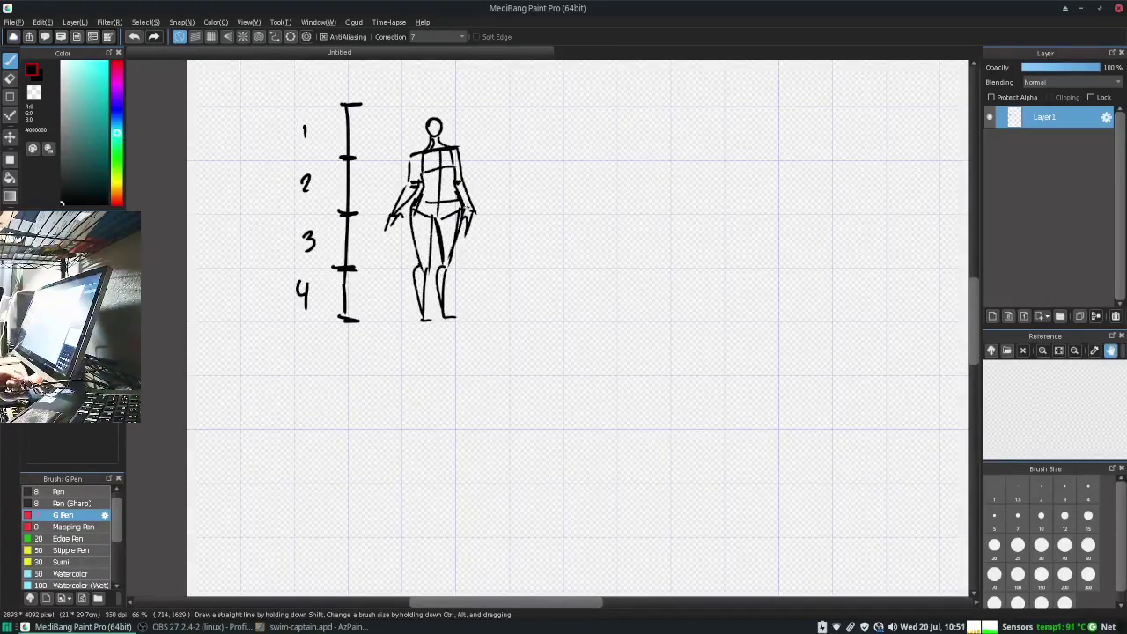
Sketch a large open hand outline beside the figure, with an L-shaped corner mark on each side
{"action": "mouse_move", "coordinate": [660, 395]}
{"action": "left_mouse_down"}
{"action": "mouse_move", "coordinate": [709, 255]}
{"action": "mouse_move", "coordinate": [797, 291]}
{"action": "left_mouse_up"}
{"action": "key", "text": "ctrl+z"}
{"action": "mouse_move", "coordinate": [676, 421]}
{"action": "left_mouse_down"}
{"action": "mouse_move", "coordinate": [719, 264]}
{"action": "mouse_move", "coordinate": [778, 424]}
{"action": "left_mouse_up"}
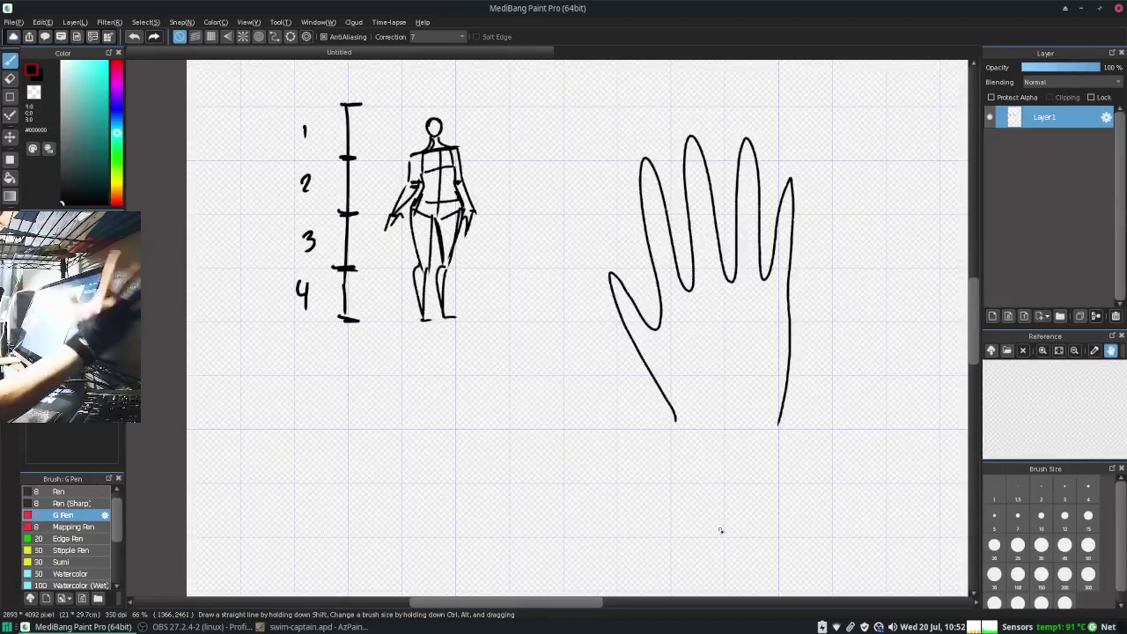
{"action": "left_click_drag", "start_coordinate": [521, 180], "coordinate": [553, 251]}
{"action": "left_click_drag", "start_coordinate": [881, 143], "coordinate": [907, 189]}
Undo the open hand outline and its corner marks
{"action": "left_click_drag", "start_coordinate": [452, 424], "coordinate": [460, 516]}
{"action": "key", "text": "ctrl+z"}
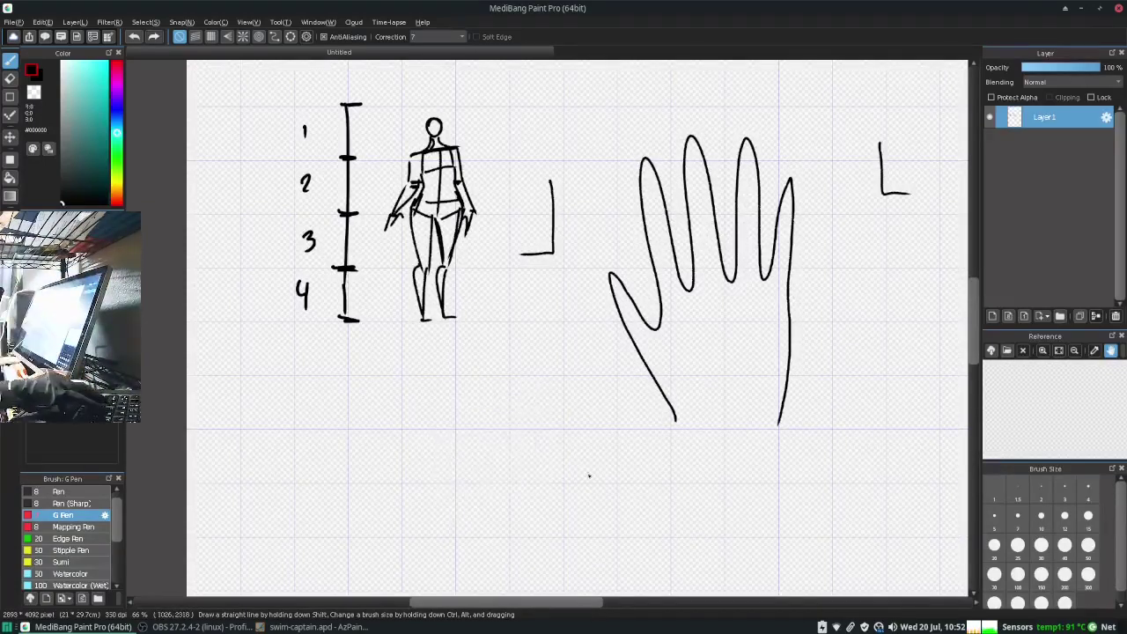
{"action": "key", "text": "ctrl+z"}
{"action": "key", "text": "ctrl+z"}
{"action": "key", "text": "ctrl+z"}
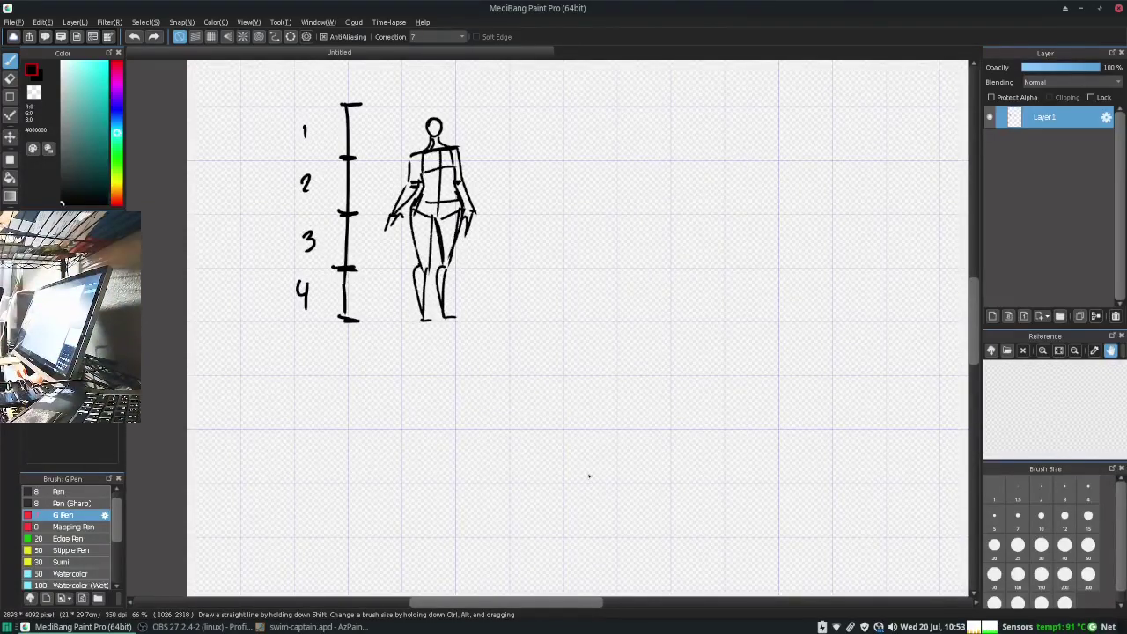
Try a rough hand sketch far beside the figure and erase it
{"action": "left_click_drag", "start_coordinate": [800, 224], "coordinate": [805, 291]}
{"action": "left_click_drag", "start_coordinate": [867, 260], "coordinate": [851, 328]}
{"action": "mouse_move", "coordinate": [836, 278]}
{"action": "left_mouse_down"}
{"action": "mouse_move", "coordinate": [826, 345]}
{"action": "mouse_move", "coordinate": [810, 341]}
{"action": "left_mouse_up"}
{"action": "left_click_drag", "start_coordinate": [783, 139], "coordinate": [801, 229]}
{"action": "mouse_move", "coordinate": [854, 141]}
{"action": "left_mouse_down"}
{"action": "mouse_move", "coordinate": [849, 226]}
{"action": "mouse_move", "coordinate": [801, 249]}
{"action": "mouse_move", "coordinate": [791, 146]}
{"action": "left_mouse_up"}
{"action": "key", "text": "e"}
{"action": "left_click_drag", "start_coordinate": [827, 334], "coordinate": [855, 172]}
Try a hand sketch with a blocked-in palm and fingers nearer the figure and erase it
{"action": "key", "text": "b"}
{"action": "left_click_drag", "start_coordinate": [624, 201], "coordinate": [607, 280]}
{"action": "left_click_drag", "start_coordinate": [667, 195], "coordinate": [676, 265]}
{"action": "left_click_drag", "start_coordinate": [607, 268], "coordinate": [624, 351]}
{"action": "left_click_drag", "start_coordinate": [641, 312], "coordinate": [654, 261]}
{"action": "key", "text": "e"}
{"action": "left_click_drag", "start_coordinate": [623, 202], "coordinate": [610, 348]}
{"action": "left_click_drag", "start_coordinate": [669, 199], "coordinate": [661, 264]}
Sketch a thick outline of a forearm and a hand with fingers pointing down beside the figure
{"action": "key", "text": "b"}
{"action": "mouse_move", "coordinate": [658, 183]}
{"action": "left_mouse_down"}
{"action": "mouse_move", "coordinate": [643, 281]}
{"action": "mouse_move", "coordinate": [739, 274]}
{"action": "left_mouse_up"}
{"action": "left_click_drag", "start_coordinate": [742, 273], "coordinate": [717, 179]}
{"action": "left_click_drag", "start_coordinate": [643, 280], "coordinate": [637, 356]}
{"action": "left_click_drag", "start_coordinate": [717, 179], "coordinate": [764, 229]}
{"action": "mouse_move", "coordinate": [773, 243]}
{"action": "left_mouse_down"}
{"action": "mouse_move", "coordinate": [734, 275]}
{"action": "mouse_move", "coordinate": [796, 313]}
{"action": "left_mouse_up"}
{"action": "mouse_move", "coordinate": [738, 274]}
{"action": "left_mouse_down"}
{"action": "mouse_move", "coordinate": [763, 386]}
{"action": "mouse_move", "coordinate": [712, 403]}
{"action": "left_mouse_up"}
{"action": "left_click_drag", "start_coordinate": [697, 281], "coordinate": [687, 394]}
{"action": "left_click_drag", "start_coordinate": [669, 283], "coordinate": [643, 309]}
{"action": "left_click_drag", "start_coordinate": [641, 99], "coordinate": [658, 199]}
{"action": "mouse_move", "coordinate": [726, 140]}
{"action": "left_mouse_down"}
{"action": "mouse_move", "coordinate": [741, 269]}
{"action": "mouse_move", "coordinate": [652, 286]}
{"action": "mouse_move", "coordinate": [763, 252]}
{"action": "left_mouse_up"}
{"action": "key", "text": "e"}
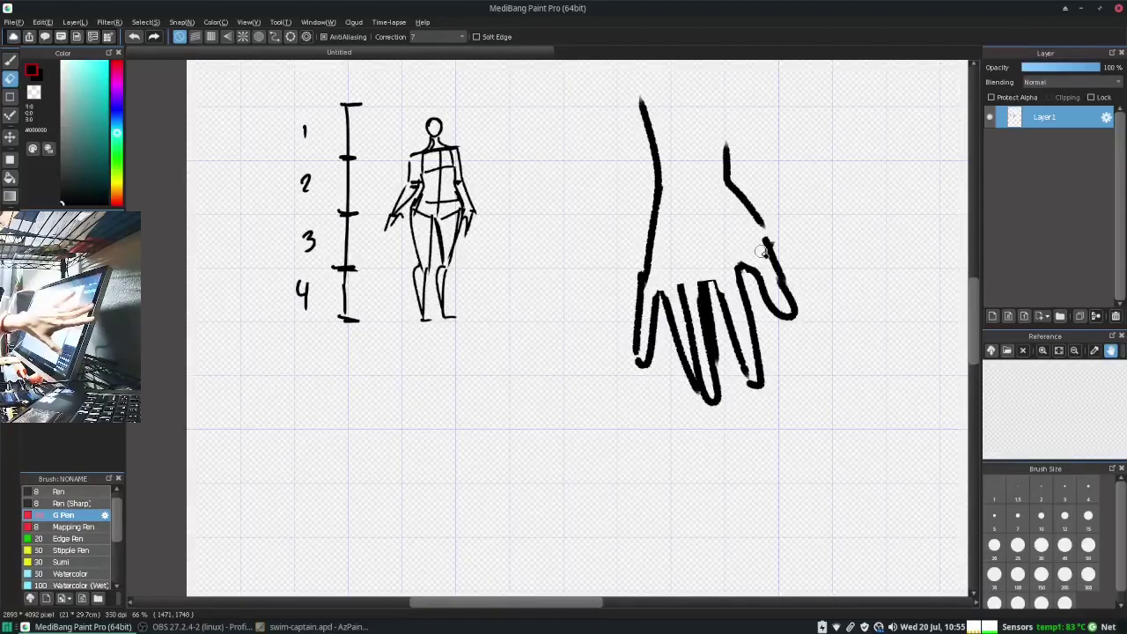
Undo all strokes of the thick forearm and hand sketch
{"action": "key", "text": "ctrl+z"}
{"action": "key", "text": "ctrl+z"}
{"action": "key", "text": "ctrl+z"}
{"action": "key", "text": "ctrl+z"}
{"action": "key", "text": "ctrl+z"}
{"action": "key", "text": "ctrl+z"}
{"action": "key", "text": "ctrl+z"}
{"action": "key", "text": "ctrl+z"}
{"action": "key", "text": "ctrl+z"}
{"action": "key", "text": "ctrl+z"}
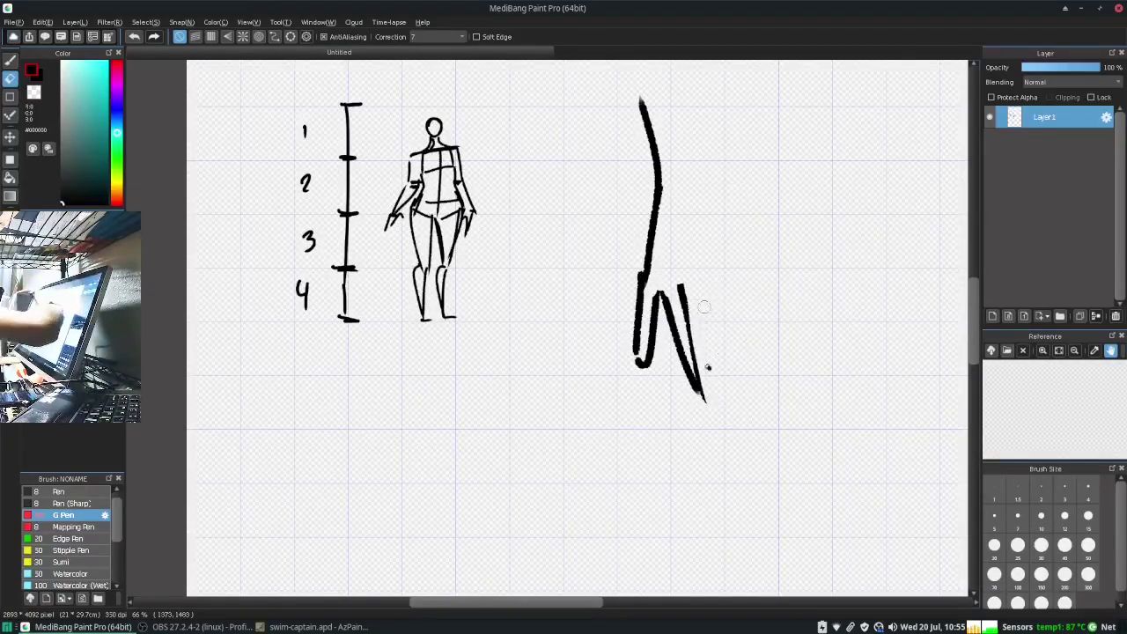
{"action": "key", "text": "b"}
{"action": "key", "text": "e"}
{"action": "key", "text": "ctrl+z"}
{"action": "key", "text": "ctrl+z"}
{"action": "key", "text": "ctrl+z"}
{"action": "key", "text": "ctrl+z"}
{"action": "key", "text": "ctrl+z"}
{"action": "key", "text": "ctrl+z"}
{"action": "key", "text": "ctrl+z"}
{"action": "key", "text": "ctrl+z"}
{"action": "key", "text": "ctrl+z"}
{"action": "key", "text": "ctrl+z"}
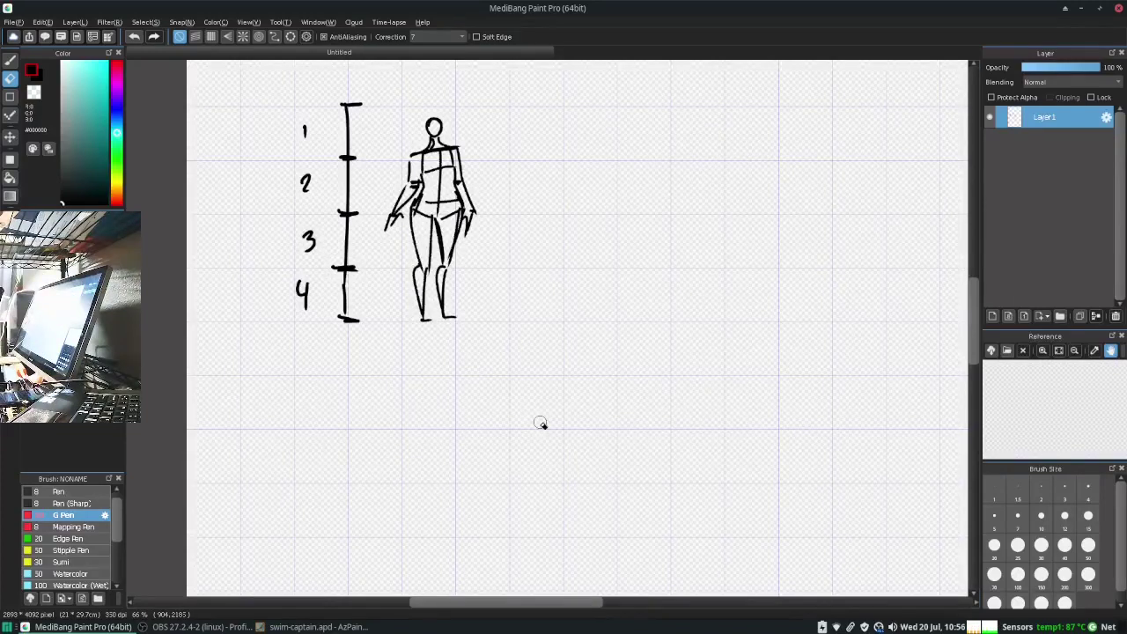
Try another rough hand study in the empty area beside the figure and erase it
{"action": "key", "text": "b"}
{"action": "left_click_drag", "start_coordinate": [669, 152], "coordinate": [666, 251]}
{"action": "mouse_move", "coordinate": [692, 252]}
{"action": "left_mouse_down"}
{"action": "mouse_move", "coordinate": [730, 254]}
{"action": "mouse_move", "coordinate": [695, 236]}
{"action": "left_mouse_up"}
{"action": "left_click_drag", "start_coordinate": [740, 229], "coordinate": [828, 299]}
{"action": "left_click_drag", "start_coordinate": [753, 163], "coordinate": [818, 264]}
{"action": "left_click_drag", "start_coordinate": [669, 180], "coordinate": [687, 162]}
{"action": "left_click_drag", "start_coordinate": [687, 63], "coordinate": [758, 174]}
{"action": "key", "text": "e"}
{"action": "mouse_move", "coordinate": [655, 93]}
{"action": "left_mouse_down"}
{"action": "mouse_move", "coordinate": [671, 221]}
{"action": "mouse_move", "coordinate": [758, 277]}
{"action": "mouse_move", "coordinate": [778, 231]}
{"action": "mouse_move", "coordinate": [693, 71]}
{"action": "left_mouse_up"}
{"action": "key", "text": "b"}
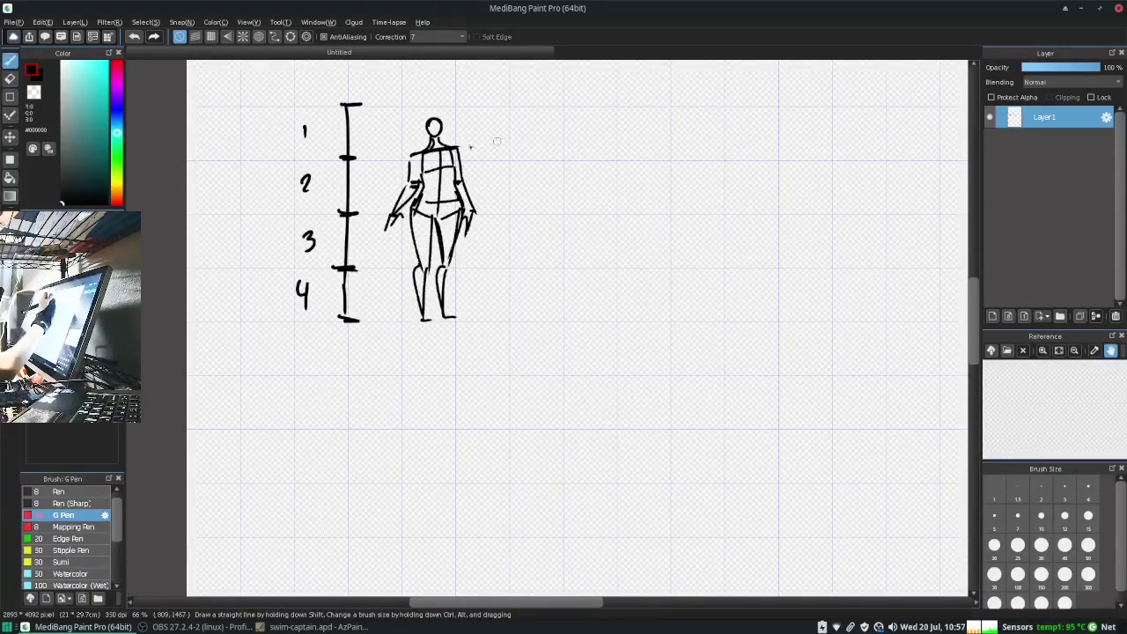
Block in the torso and legs of a second, broader standing figure beside the first, with feet level on the ground line
{"action": "left_click_drag", "start_coordinate": [555, 130], "coordinate": [554, 204]}
{"action": "left_click_drag", "start_coordinate": [528, 142], "coordinate": [588, 141]}
{"action": "left_click_drag", "start_coordinate": [581, 141], "coordinate": [581, 216]}
{"action": "left_click_drag", "start_coordinate": [529, 145], "coordinate": [533, 209]}
{"action": "mouse_move", "coordinate": [532, 204]}
{"action": "left_mouse_down"}
{"action": "mouse_move", "coordinate": [582, 202]}
{"action": "mouse_move", "coordinate": [580, 324]}
{"action": "left_mouse_up"}
{"action": "mouse_move", "coordinate": [579, 211]}
{"action": "left_mouse_down"}
{"action": "mouse_move", "coordinate": [580, 322]}
{"action": "mouse_move", "coordinate": [528, 320]}
{"action": "left_mouse_up"}
{"action": "left_click_drag", "start_coordinate": [525, 322], "coordinate": [556, 319]}
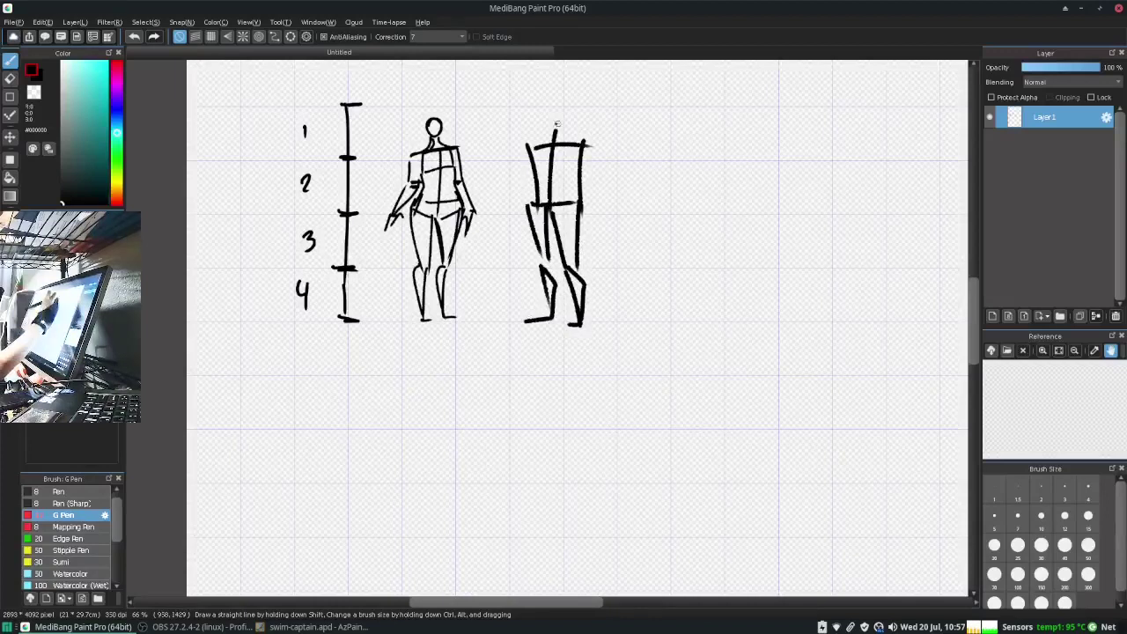
Build up the second figure with a round head, broad shoulders, chest and waist lines, thick arms and heavier legs
{"action": "left_click_drag", "start_coordinate": [522, 132], "coordinate": [591, 134]}
{"action": "left_click_drag", "start_coordinate": [527, 187], "coordinate": [580, 185]}
{"action": "left_click_drag", "start_coordinate": [521, 139], "coordinate": [530, 194]}
{"action": "left_click_drag", "start_coordinate": [521, 139], "coordinate": [503, 236]}
{"action": "mouse_move", "coordinate": [593, 137]}
{"action": "left_mouse_down"}
{"action": "mouse_move", "coordinate": [605, 236]}
{"action": "mouse_move", "coordinate": [558, 273]}
{"action": "left_mouse_up"}
{"action": "left_click_drag", "start_coordinate": [524, 206], "coordinate": [540, 275]}
{"action": "left_click_drag", "start_coordinate": [577, 259], "coordinate": [583, 288]}
Sketch a shorter third figure beside the broad one, with a boxy torso, legs and one hanging arm
{"action": "left_click_drag", "start_coordinate": [660, 222], "coordinate": [667, 319]}
{"action": "mouse_move", "coordinate": [683, 219]}
{"action": "left_mouse_down"}
{"action": "mouse_move", "coordinate": [677, 300]}
{"action": "mouse_move", "coordinate": [689, 304]}
{"action": "left_mouse_up"}
{"action": "left_click_drag", "start_coordinate": [703, 220], "coordinate": [705, 319]}
{"action": "left_click_drag", "start_coordinate": [656, 201], "coordinate": [657, 220]}
{"action": "left_click_drag", "start_coordinate": [658, 218], "coordinate": [704, 217]}
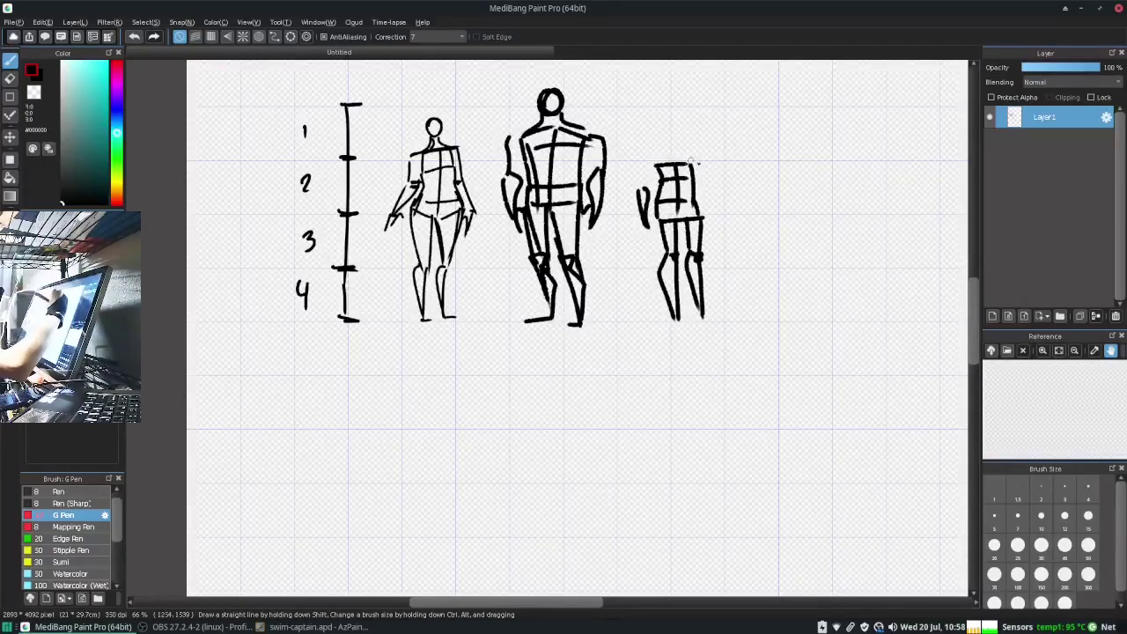